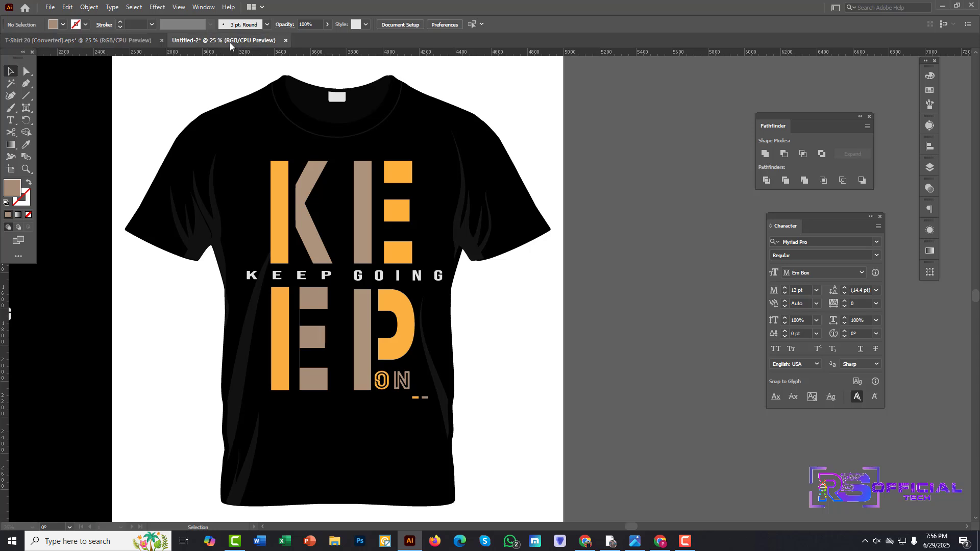
- Set the Type tool's font to Bebas Neue Regular in the Untitled-2 document
left_click(229, 42)
scroll(256, 247, "left", 5)
left_click(10, 120)
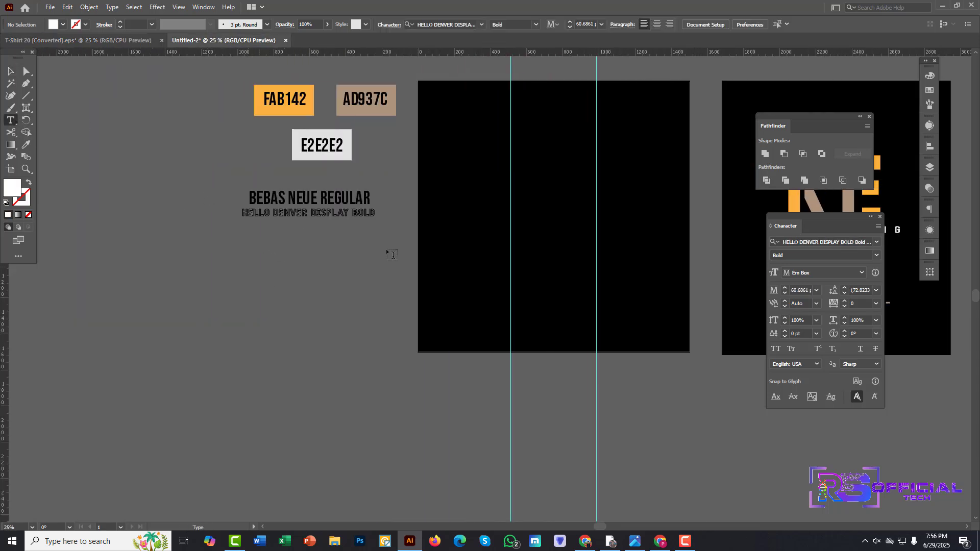
left_click(877, 242)
key("Down")
key("Down")
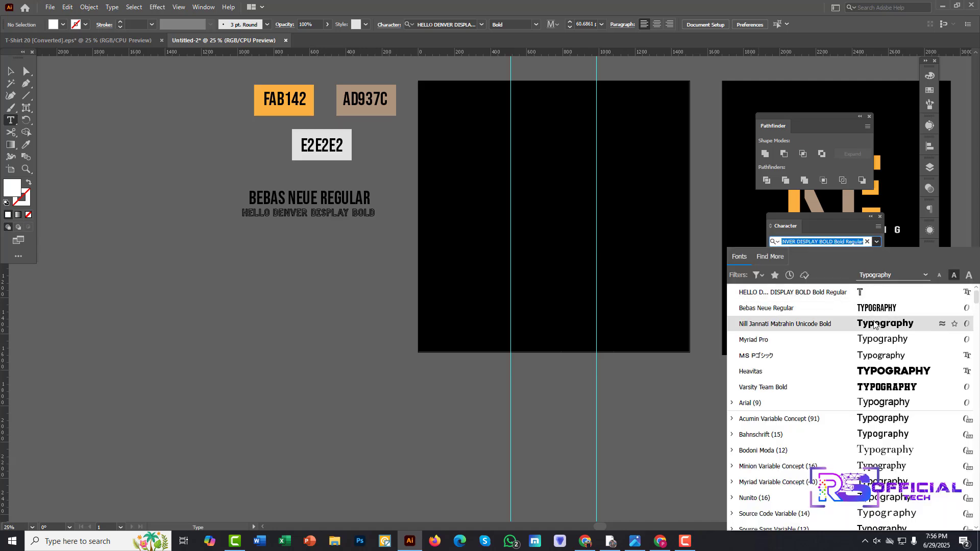
key("Return")
left_click(876, 242)
key("Up")
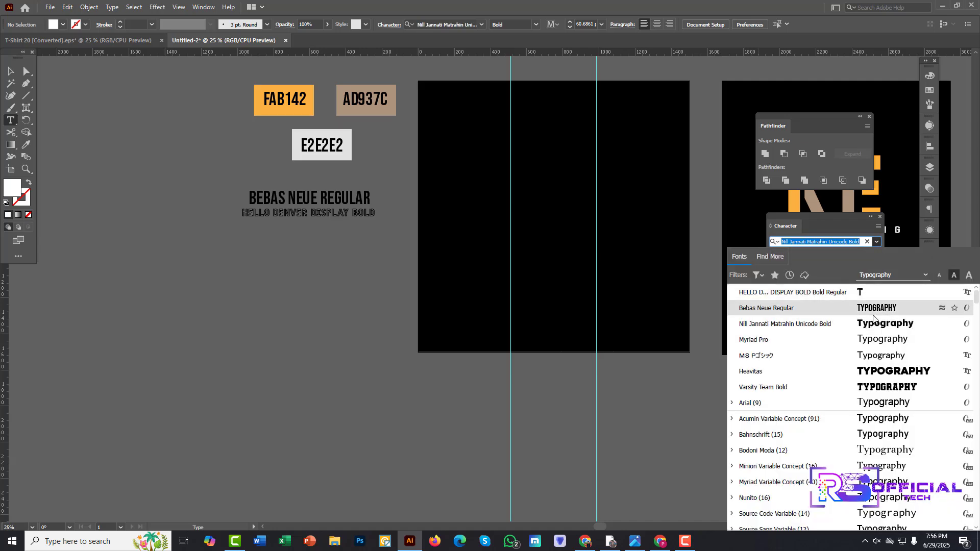
key("Return")
- Add a text object reading "KEEP" on the blank canvas below the font name samples
left_click(203, 270)
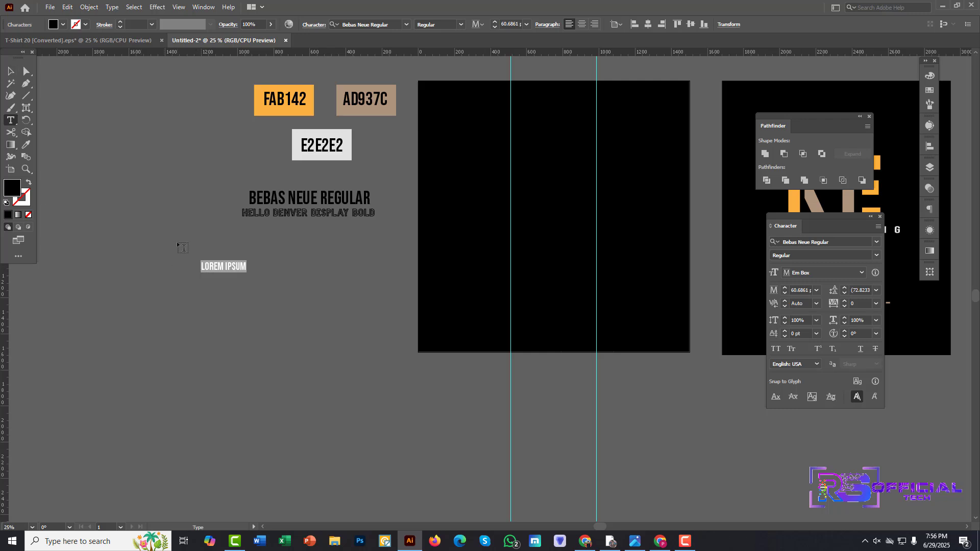
type("KEEP")
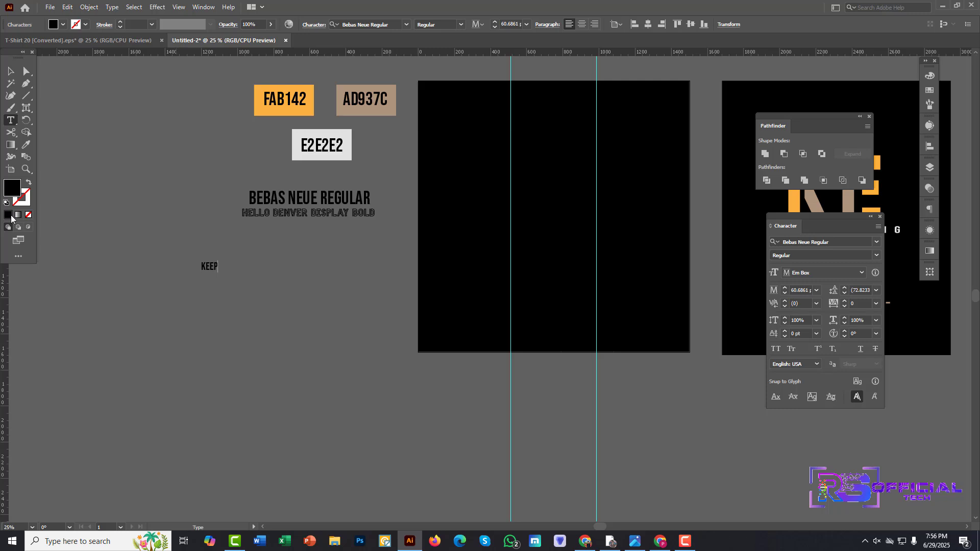
left_click(11, 71)
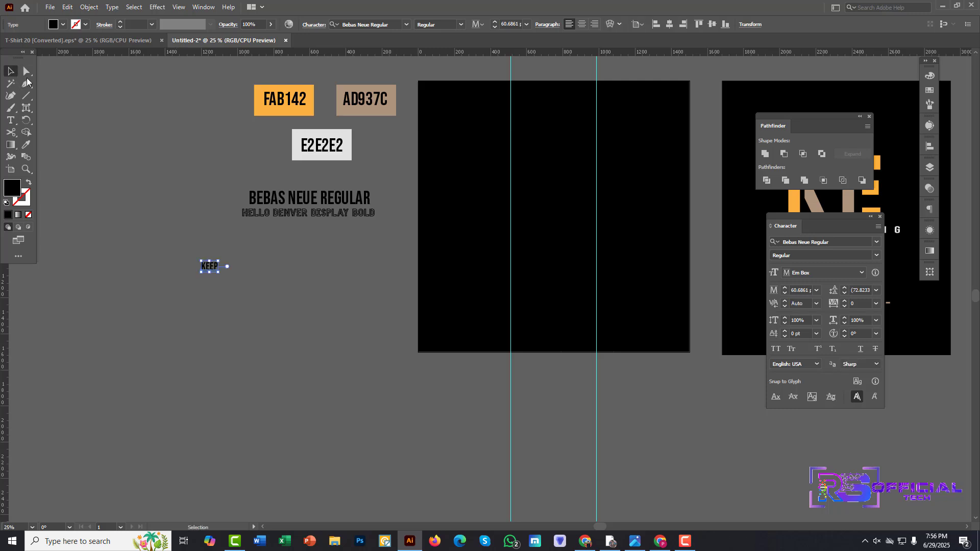
- Duplicate the KEEP text directly below and change the copy to "KEEP GOING"
left_click_drag(214, 269, 219, 289)
double_click(211, 289)
double_click(211, 288)
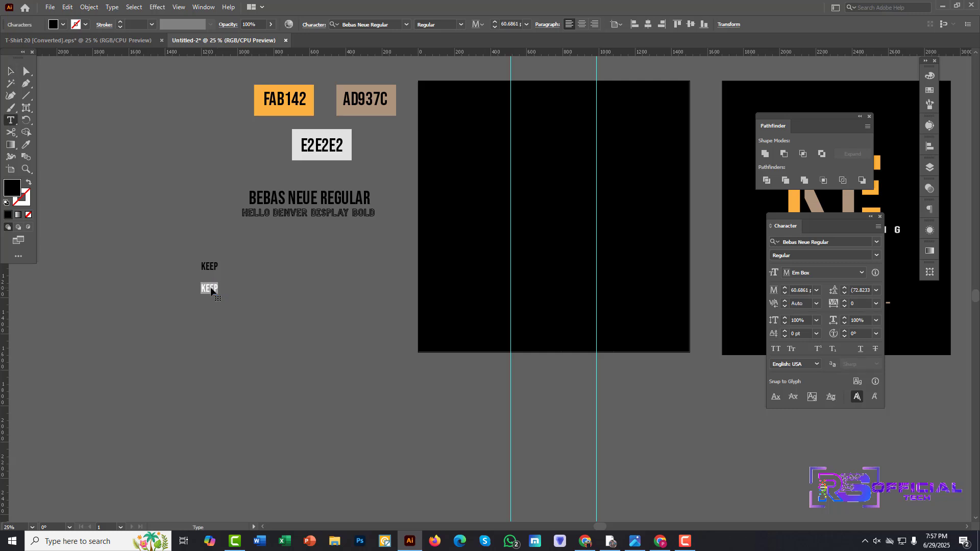
type("K")
key("Escape")
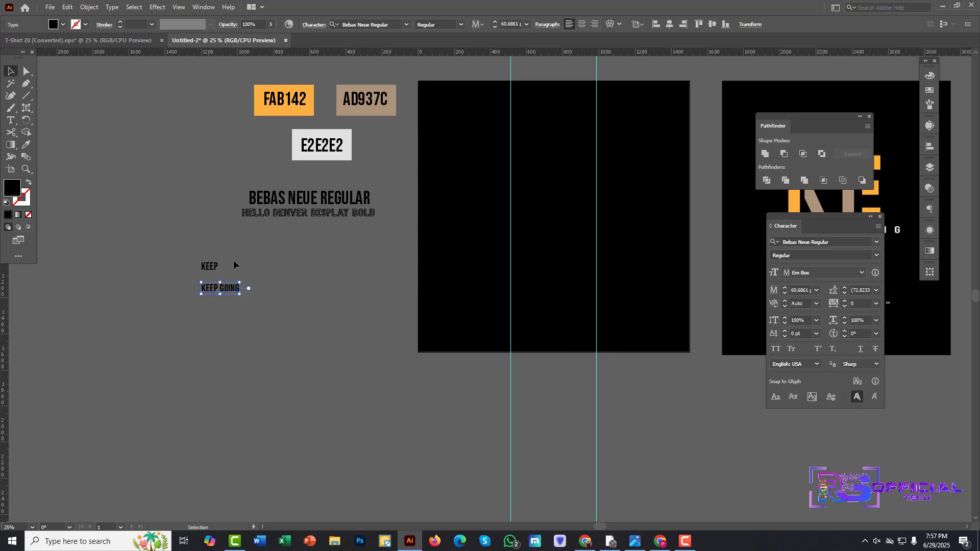
- Duplicate the KEEP GOING text directly below and change the copy to "ON"
left_click_drag(228, 292, 226, 308)
double_click(226, 308)
key("ctrl+a")
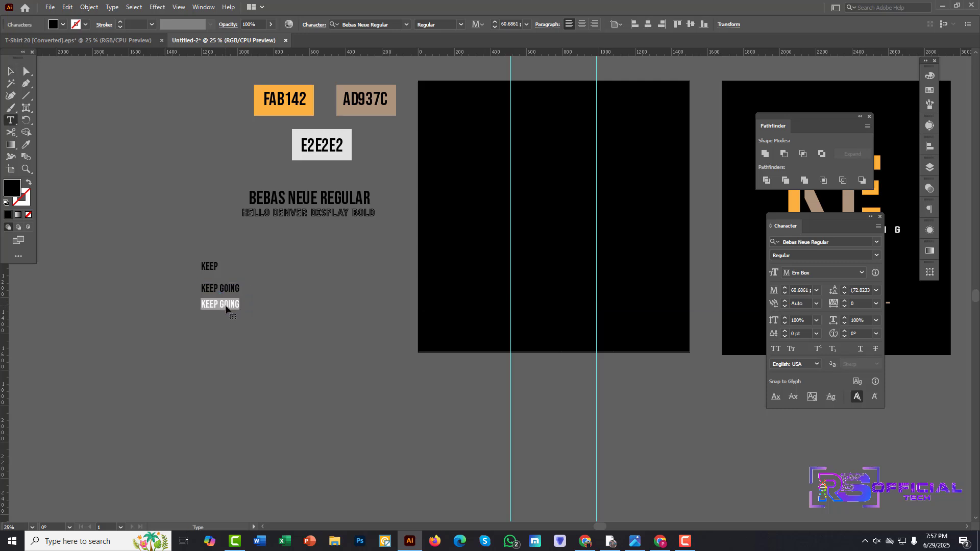
type("ON")
left_click(11, 72)
- Convert the KEEP, KEEP GOING and ON text objects to UPPERCASE
left_click_drag(247, 349, 247, 349)
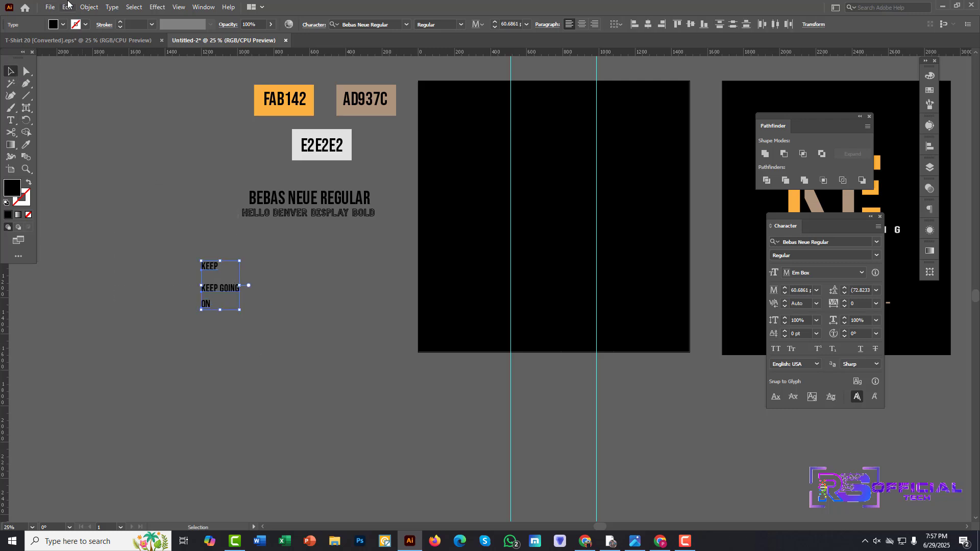
left_click(113, 8)
mouse_move(158, 163)
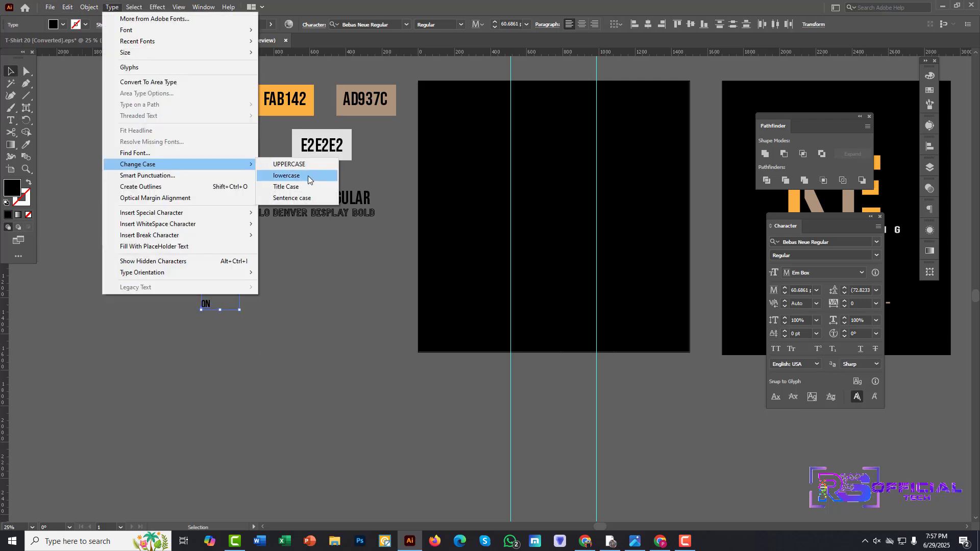
left_click(286, 163)
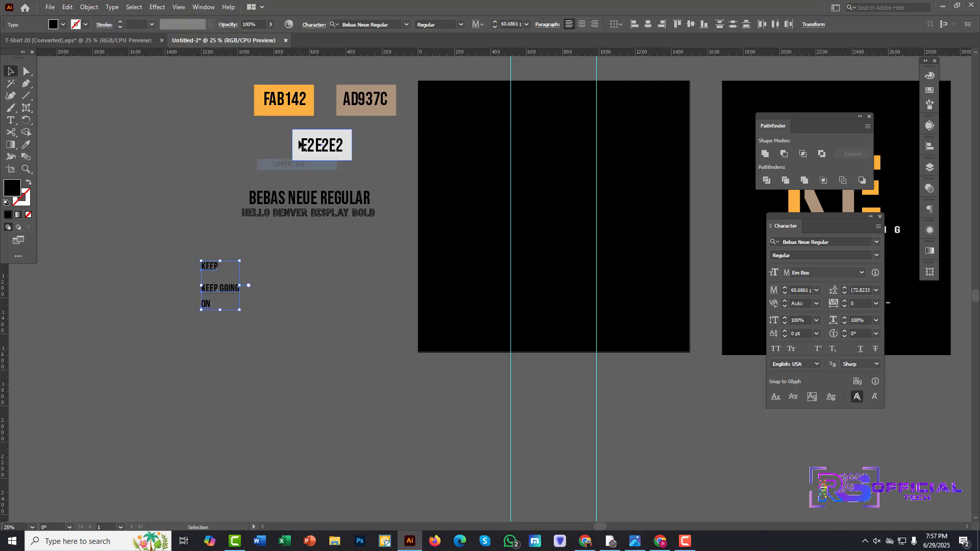
left_click(291, 290)
- Set the font of the ON text to HELLO DENVER DISPLAY BOLD
left_click(205, 305)
key("ctrl+equal")
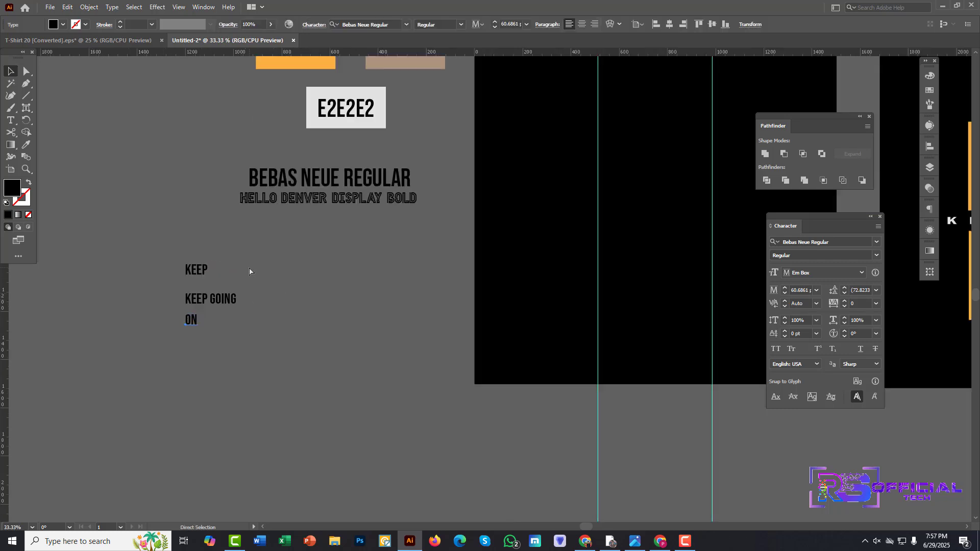
left_click(876, 242)
left_click(860, 289)
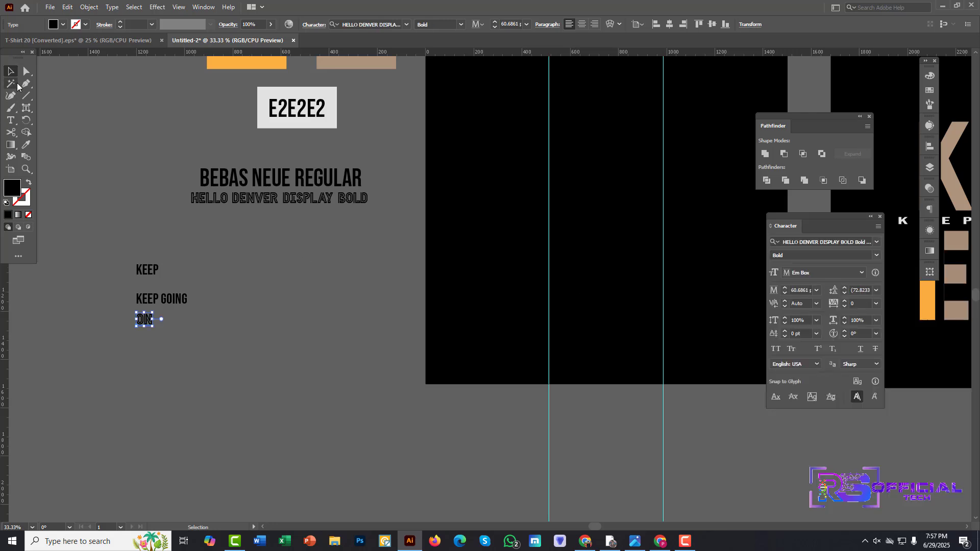
- Fill the KEEP, KEEP GOING and ON text objects with white
left_click(93, 165)
left_click_drag(112, 243, 213, 361)
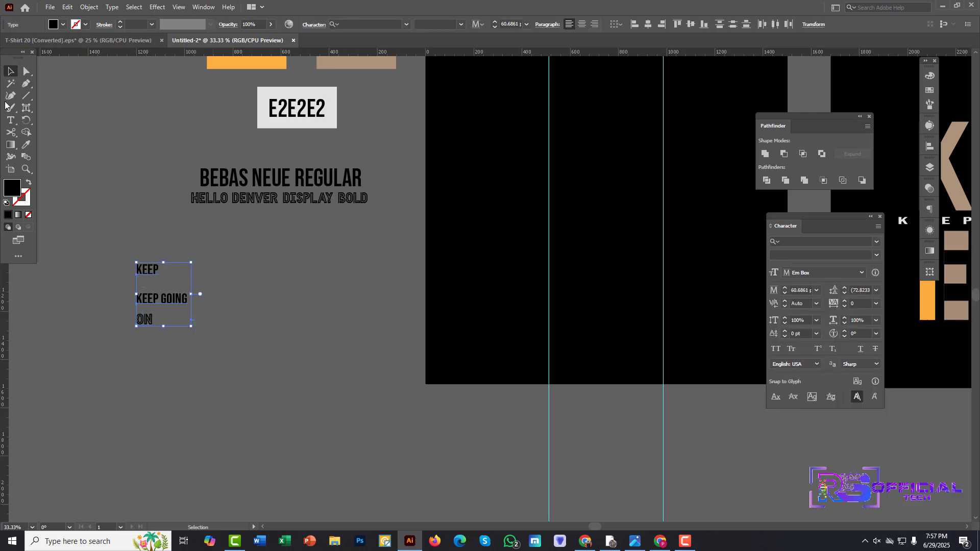
double_click(10, 193)
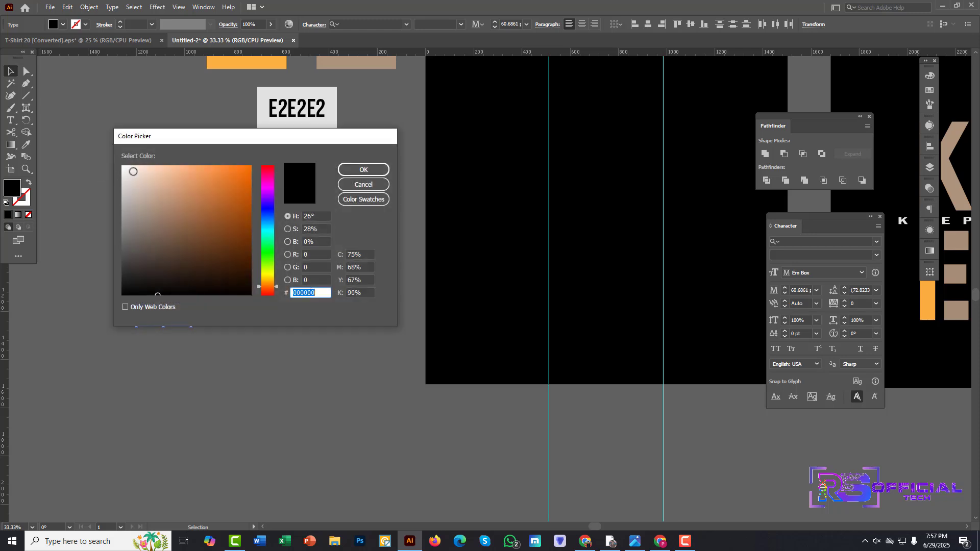
left_click(122, 165)
left_click(363, 169)
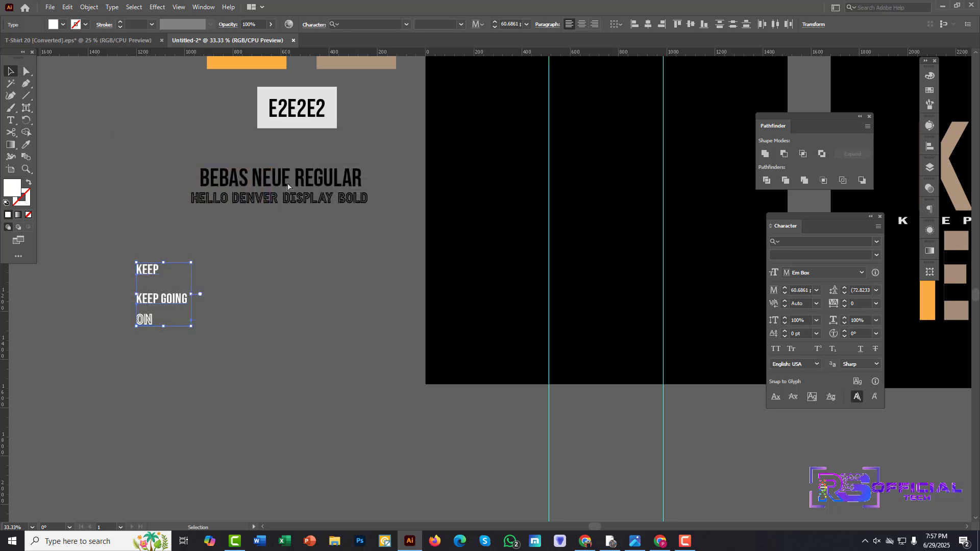
- Move the KEEP text onto the empty black artboard, enlarge it to about 450 pt and position it across the two vertical guides
scroll(198, 283, "right", 3)
left_click(187, 289)
left_click_drag(77, 269, 522, 176)
scroll(526, 208, "up", 5)
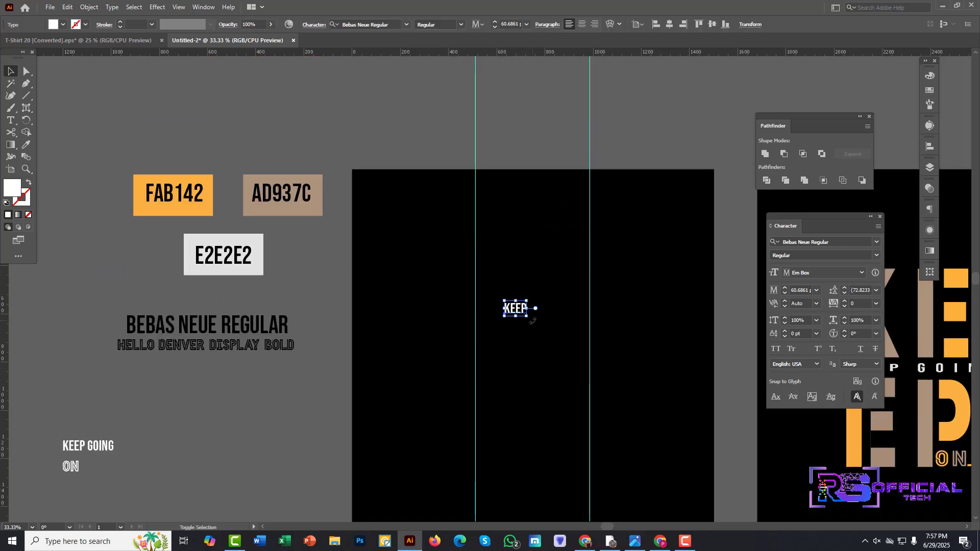
left_click_drag(528, 318, 629, 454)
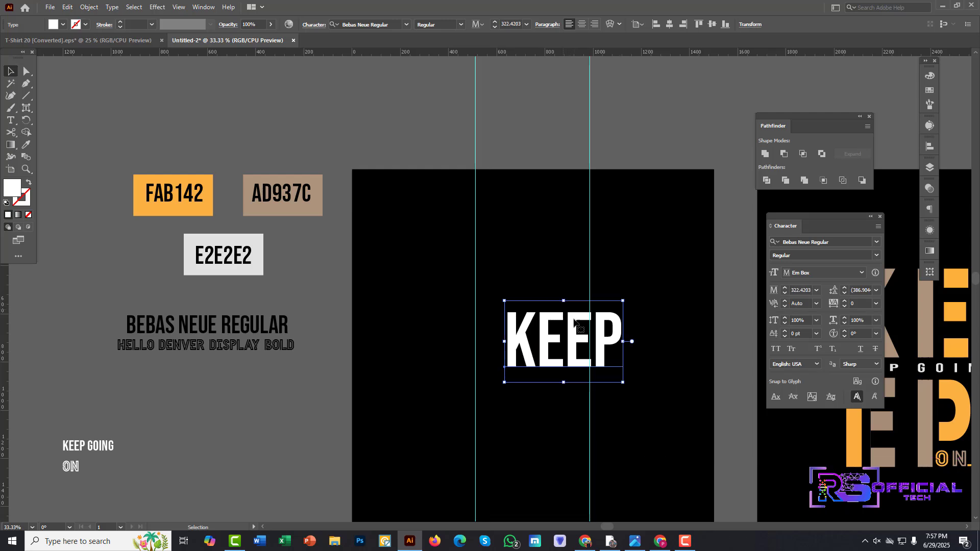
left_click_drag(578, 335, 548, 308)
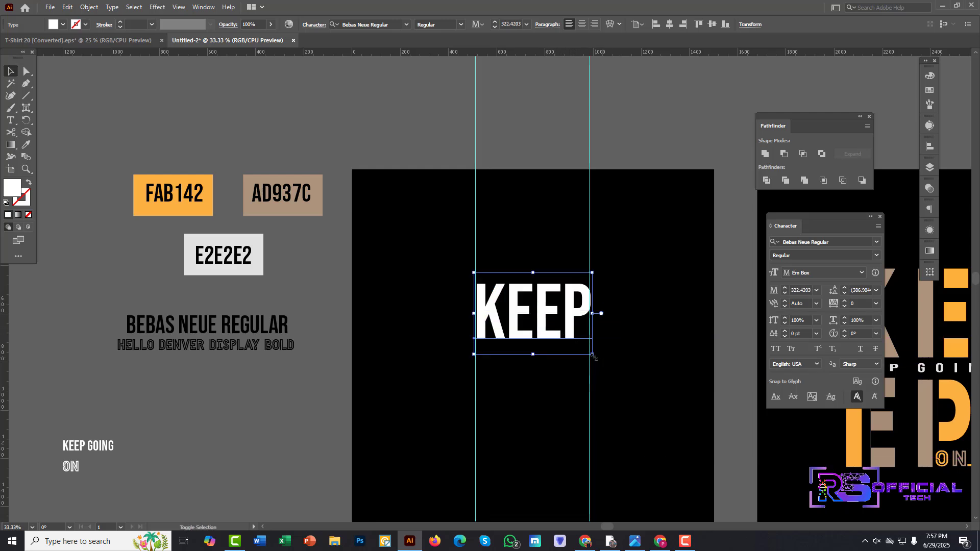
left_click_drag(594, 357, 639, 386)
left_click_drag(607, 339, 590, 324)
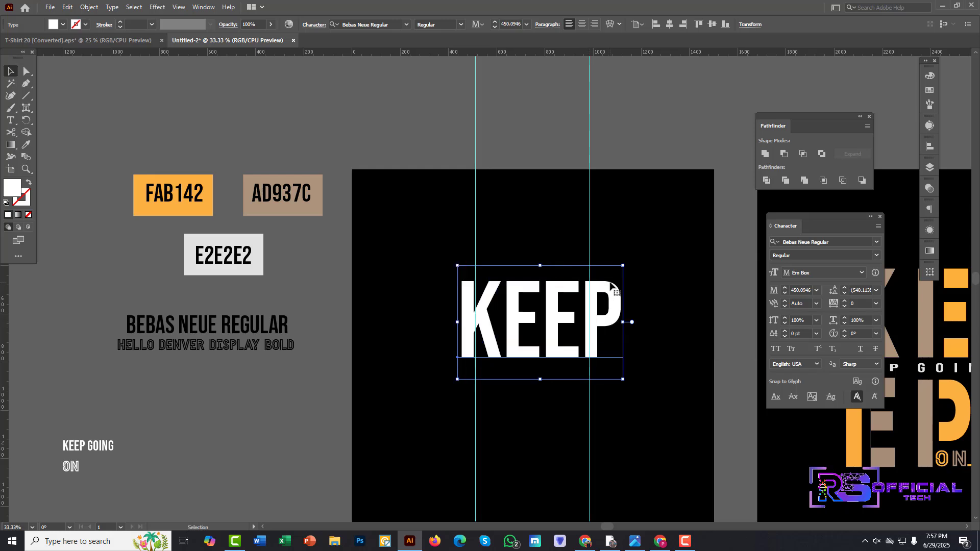
- Convert the KEEP text to outlines and move the letters E and P into a second row below K and E
key("ctrl+shift+a")
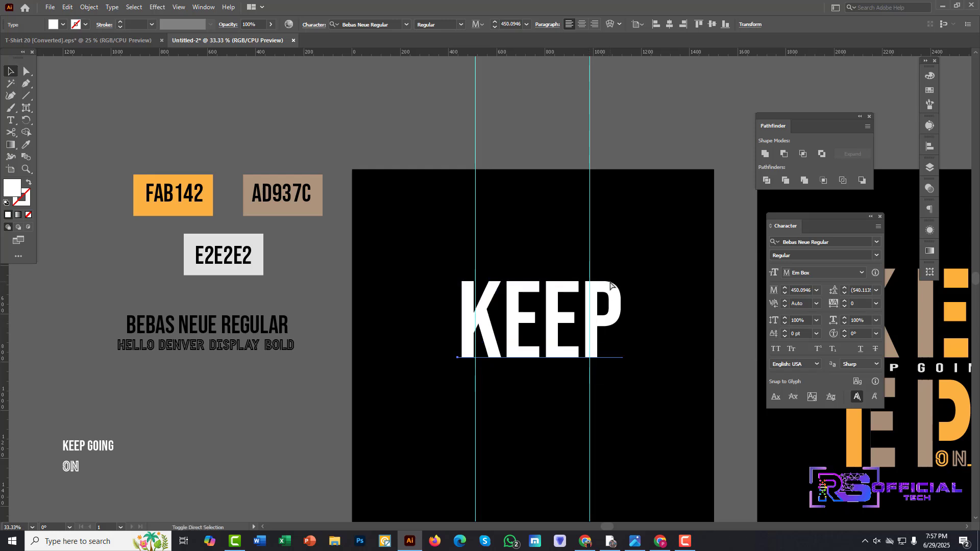
key("ctrl+shift+o")
left_click_drag(552, 256, 531, 436)
- Align the inner edge of the K's vertical stem precisely with the left vertical guide
scroll(485, 332, "up", 3)
scroll(466, 306, "up", 1)
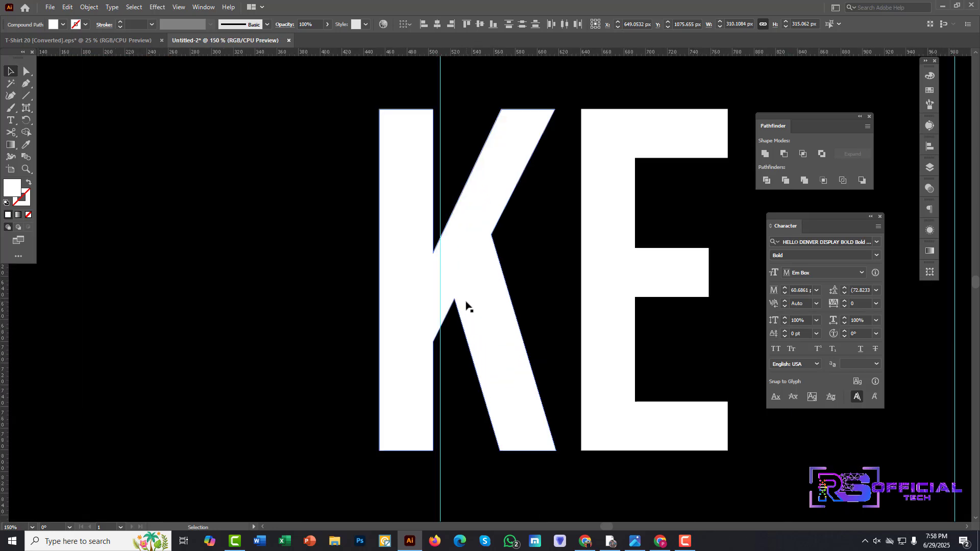
scroll(471, 292, "up", 2)
mouse_move(475, 293)
left_mouse_down()
mouse_move(488, 298)
mouse_move(474, 292)
left_mouse_up()
scroll(409, 243, "up", 5)
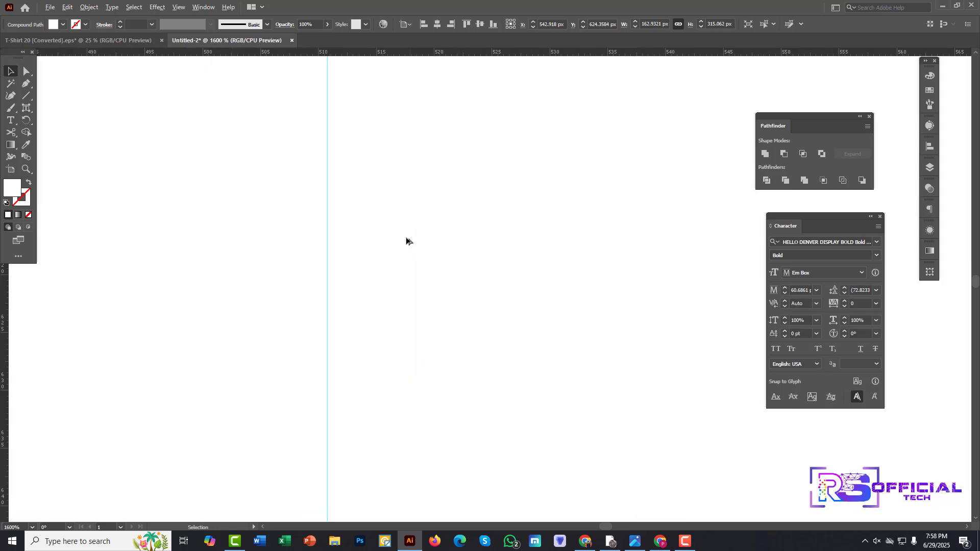
scroll(384, 239, "down", 3)
scroll(383, 239, "up", 4)
scroll(372, 250, "up", 3)
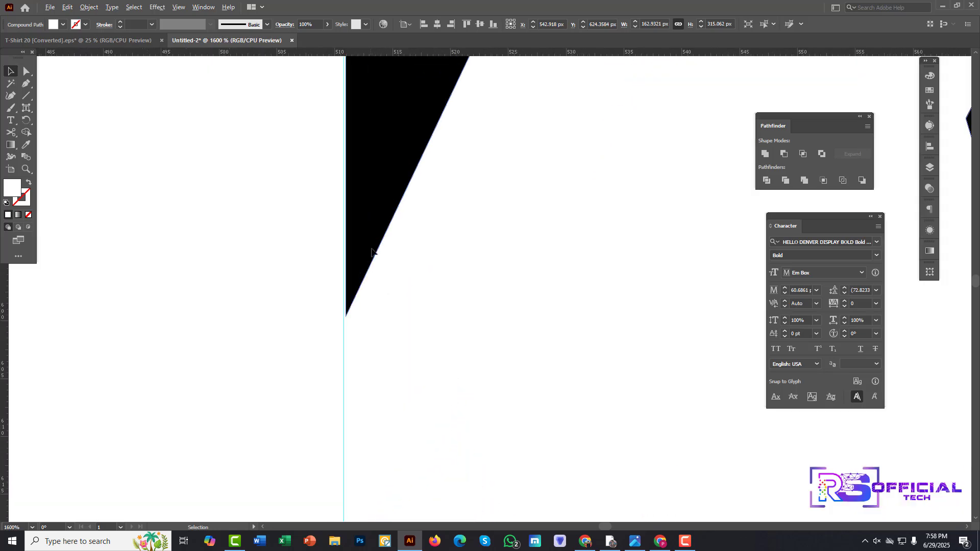
scroll(351, 299, "up", 4)
left_click_drag(490, 350, 479, 351)
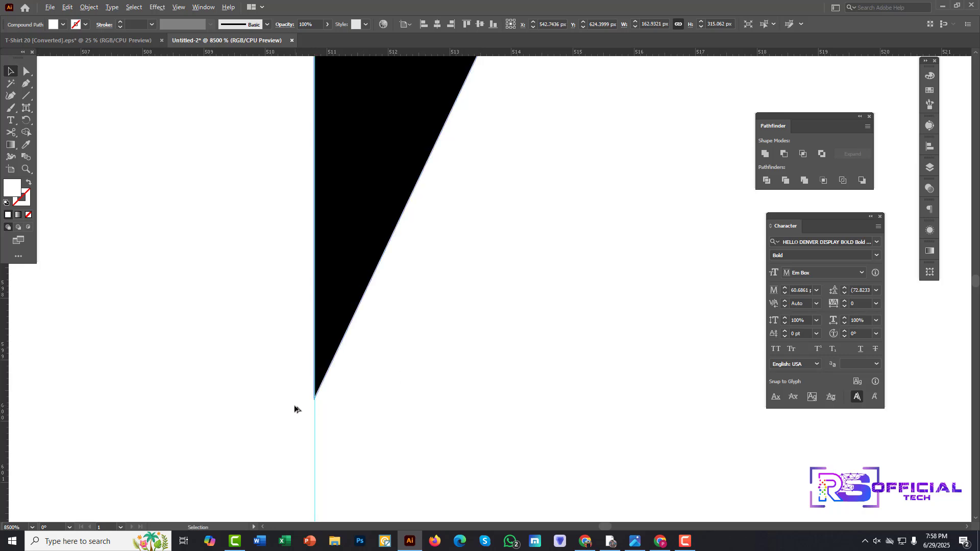
scroll(294, 408, "up", 5)
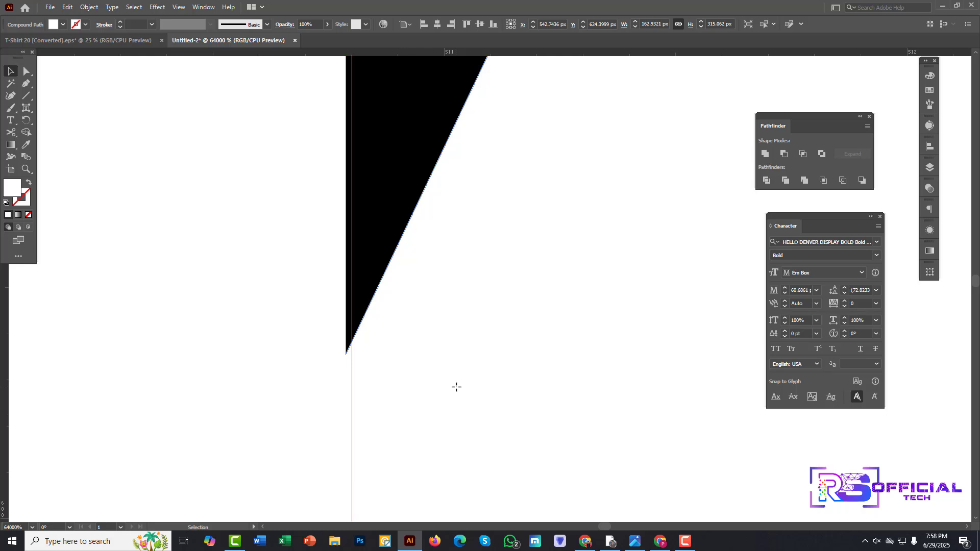
left_click_drag(455, 385, 461, 396)
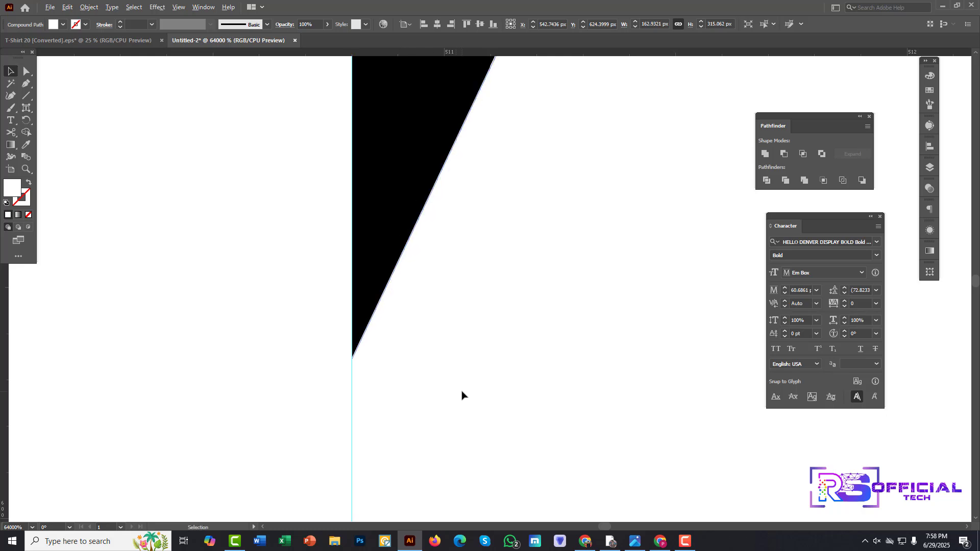
- Move the upper E to the right vertical guide and align its stem's inner edge precisely with it
scroll(459, 388, "down", 5)
scroll(457, 386, "down", 4)
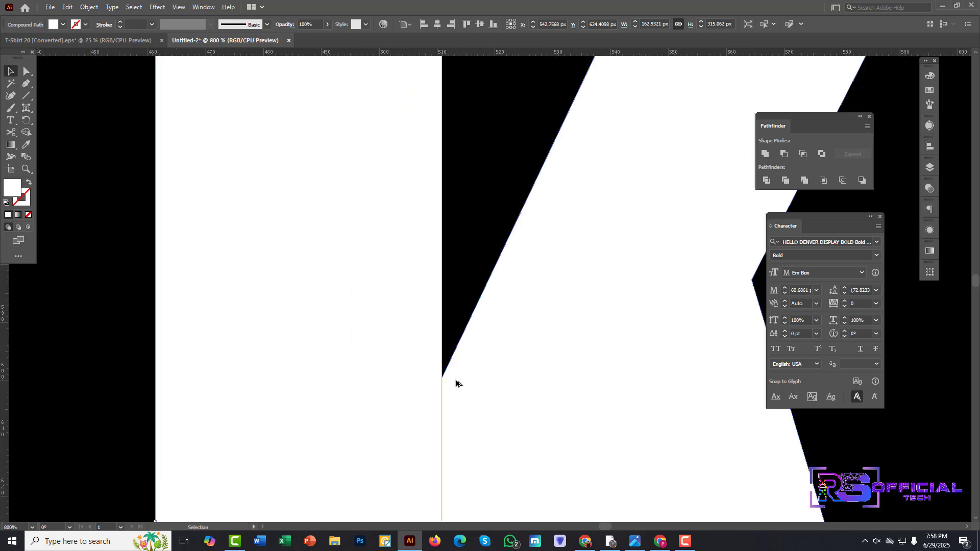
scroll(469, 378, "down", 4)
scroll(477, 377, "down", 3)
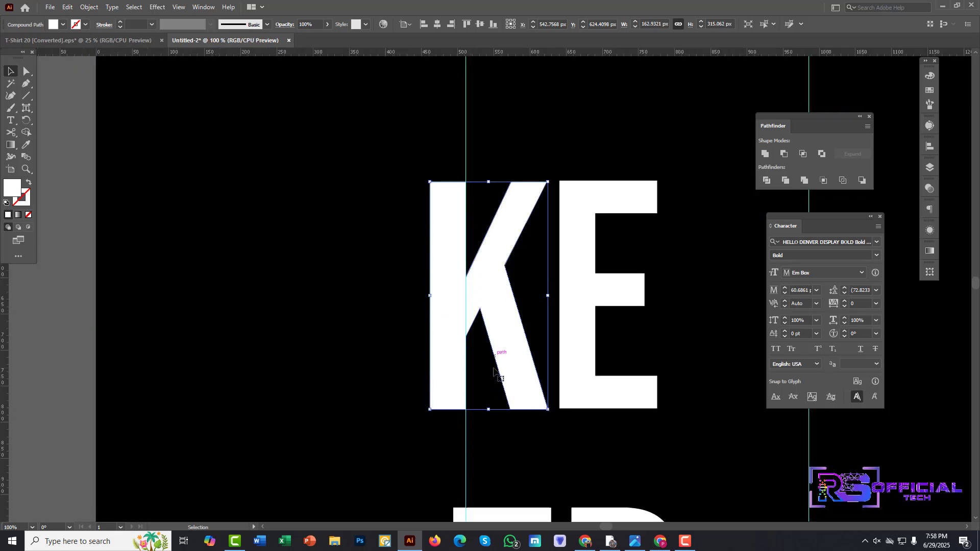
scroll(633, 344, "right", 6)
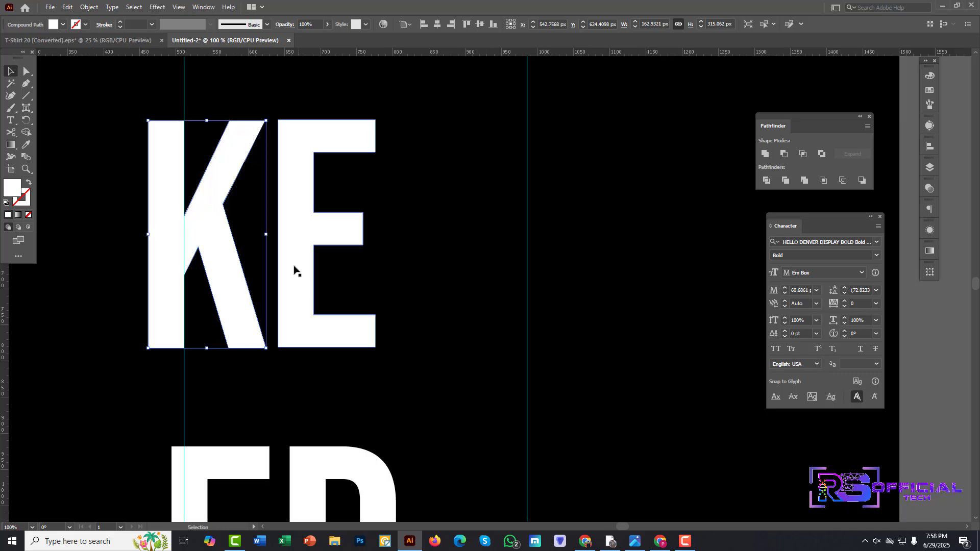
left_click_drag(360, 273, 522, 265)
scroll(542, 234, "up", 7)
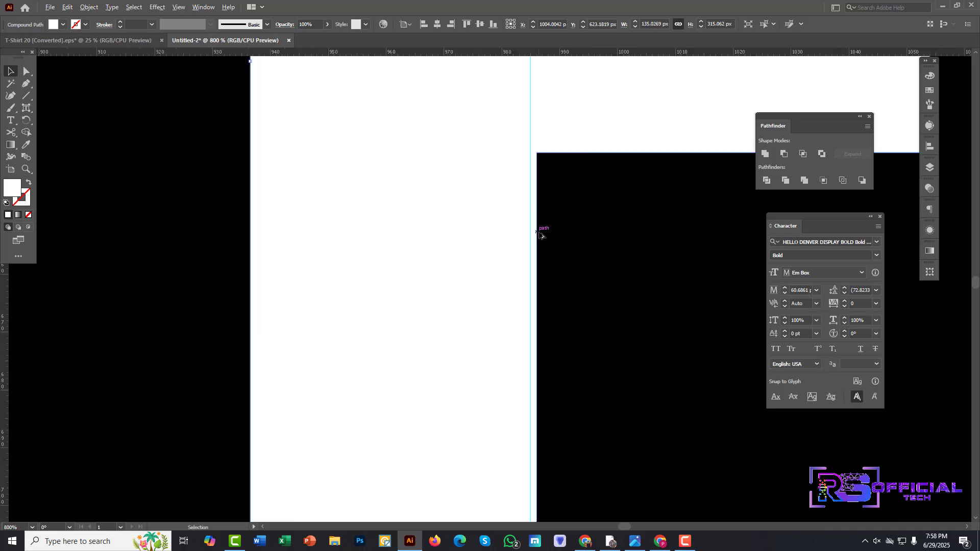
scroll(536, 246, "up", 4)
left_click_drag(450, 295, 427, 291)
- Align the inner edge of the lower E's stem precisely with the left vertical guide
scroll(429, 290, "down", 9)
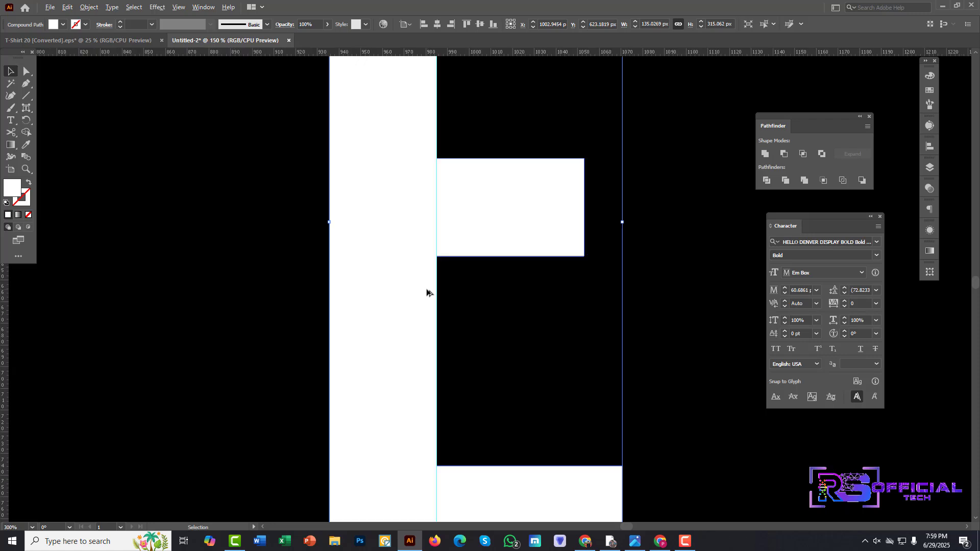
scroll(430, 291, "down", 4)
scroll(436, 289, "left", 4)
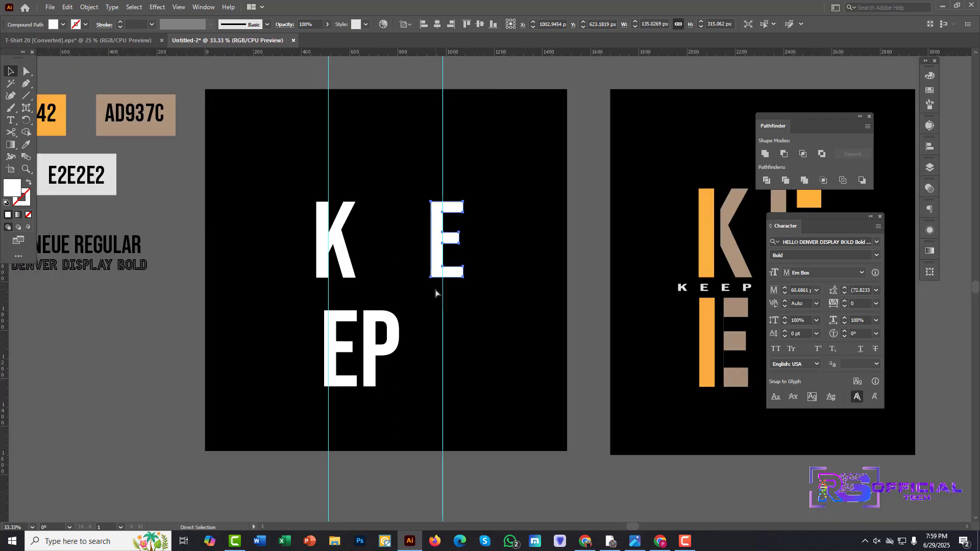
scroll(437, 289, "up", 6)
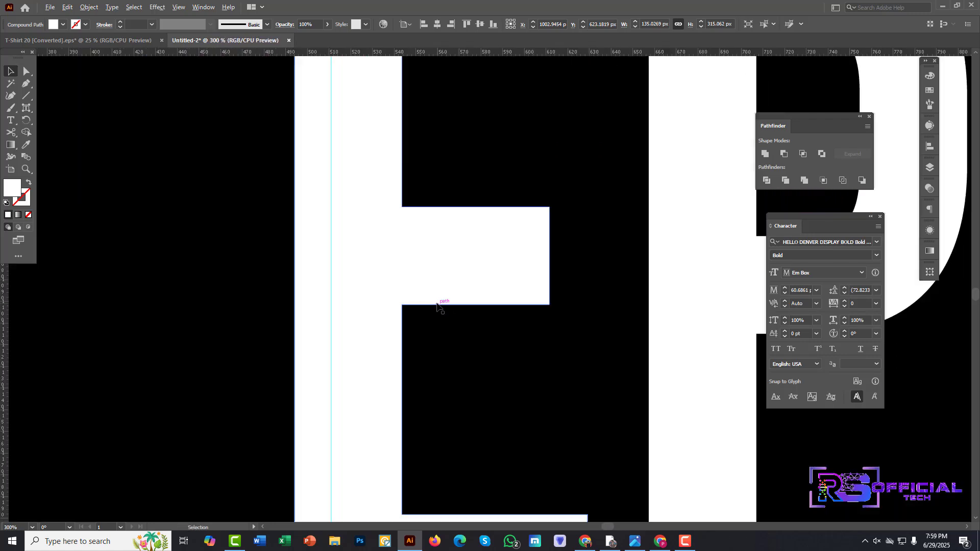
left_click_drag(444, 293, 489, 251)
- Move the P to the right vertical guide and align its stem's inner edge precisely with it
key("ctrl+minus")
key("ctrl+minus")
key("ctrl+minus")
key("ctrl+minus")
key("ctrl+minus")
scroll(435, 324, "right", 3)
scroll(489, 250, "up", 3)
scroll(523, 252, "up", 4)
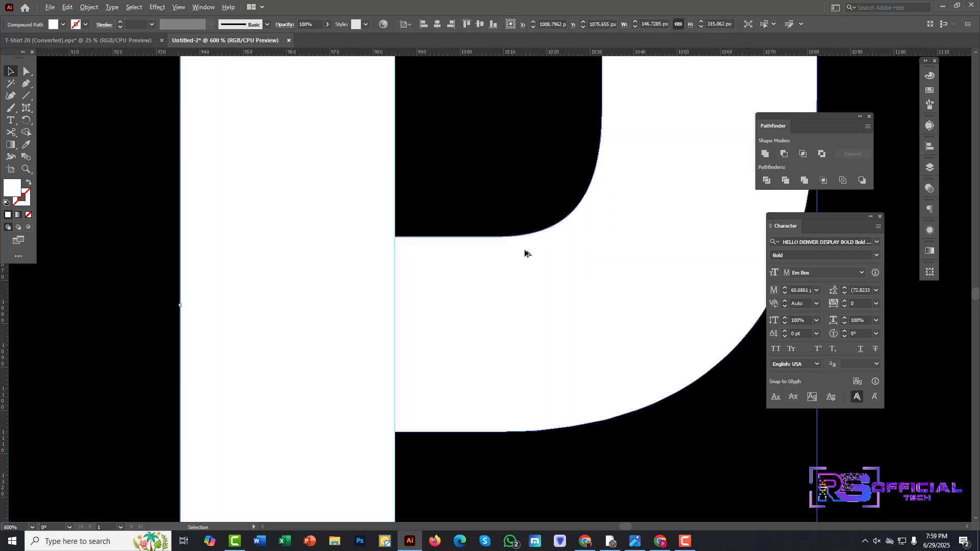
scroll(403, 251, "up", 6)
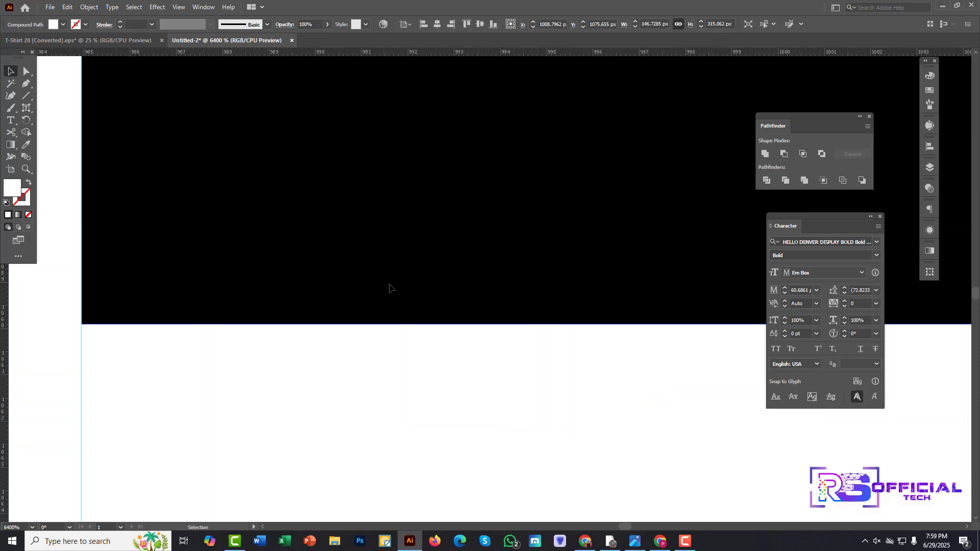
scroll(260, 337, "down", 10)
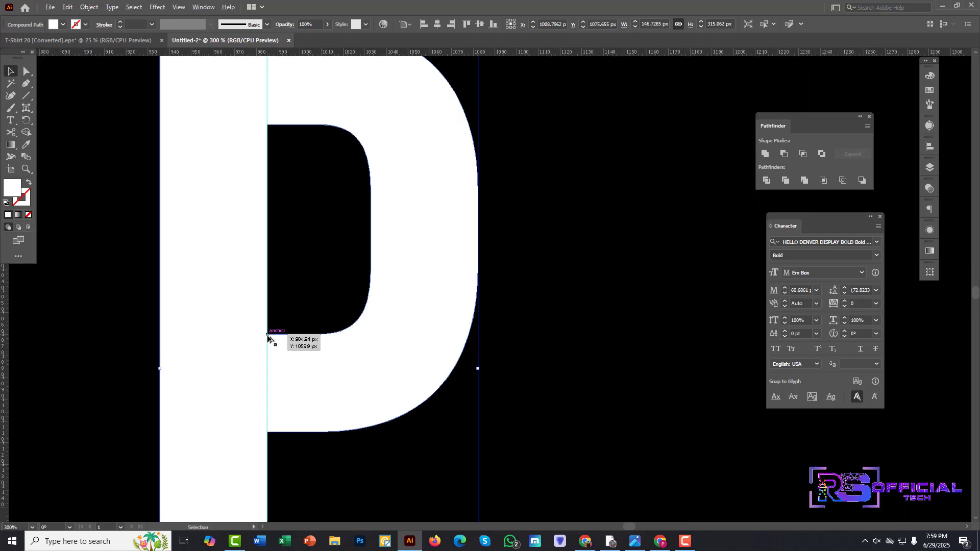
scroll(302, 347, "left", 3)
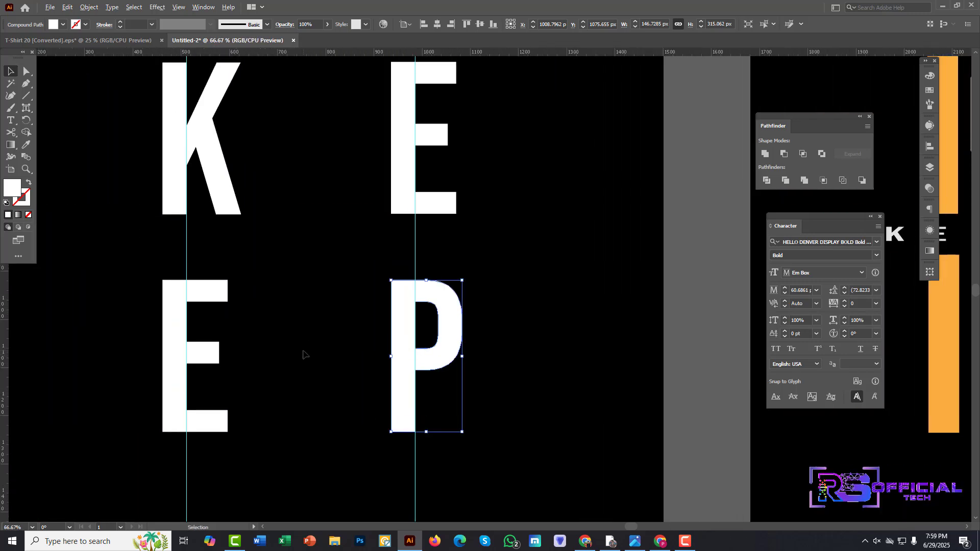
- Draw a straight vertical line about 914 px long along the left guide, running through both the K and the lower E
scroll(302, 352, "down", 1)
key("v")
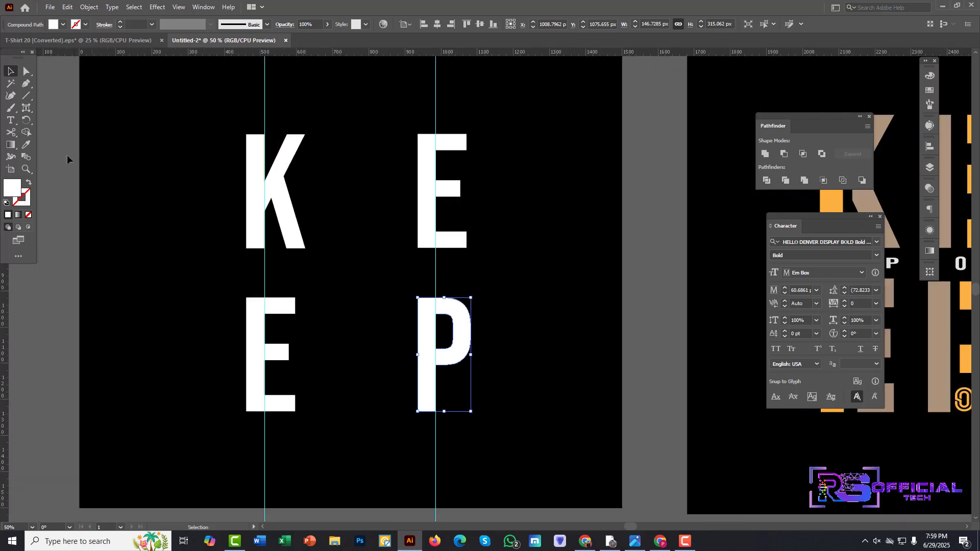
left_click(26, 96)
scroll(271, 166, "up", 4)
scroll(270, 166, "down", 3)
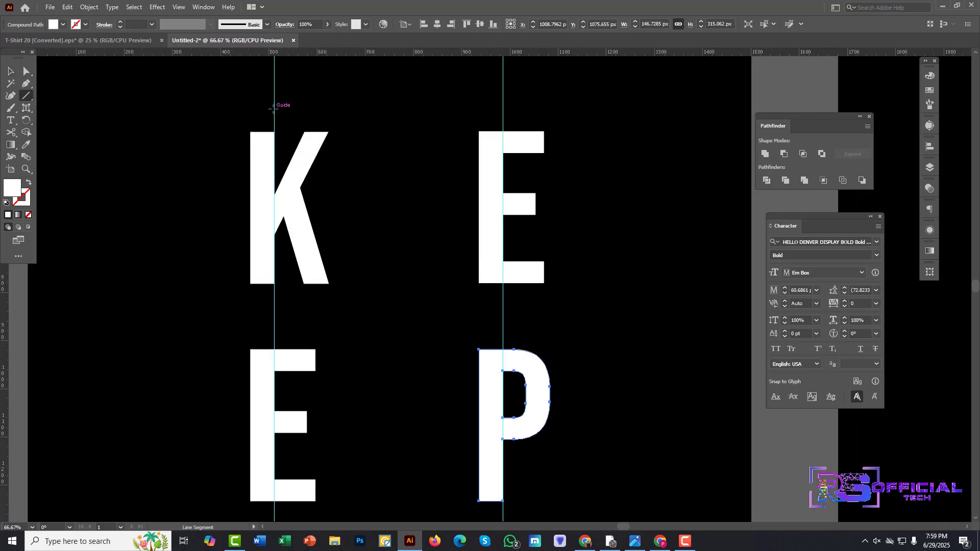
left_click_drag(273, 109, 274, 431)
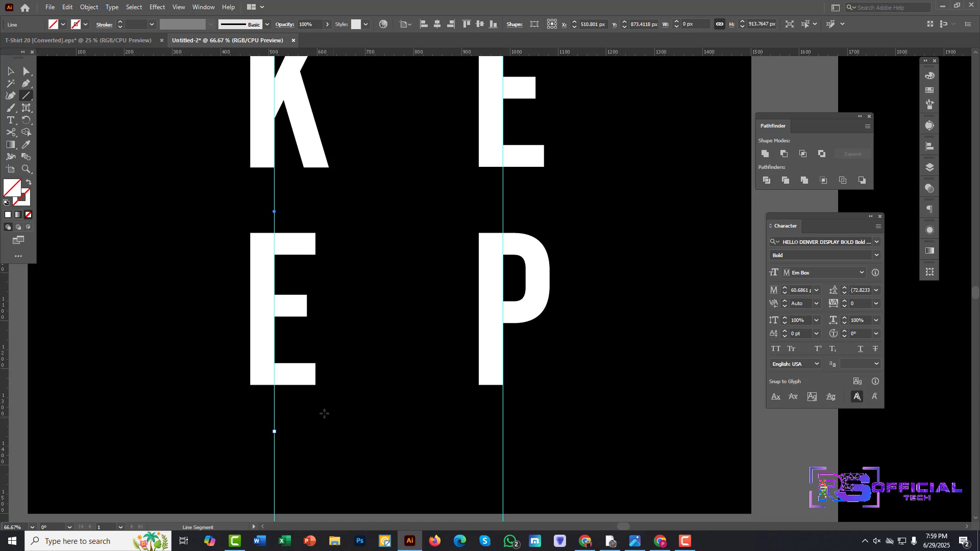
- Duplicate the vertical cutting line onto the right guide so it runs through the upper E and the P
left_click(10, 71)
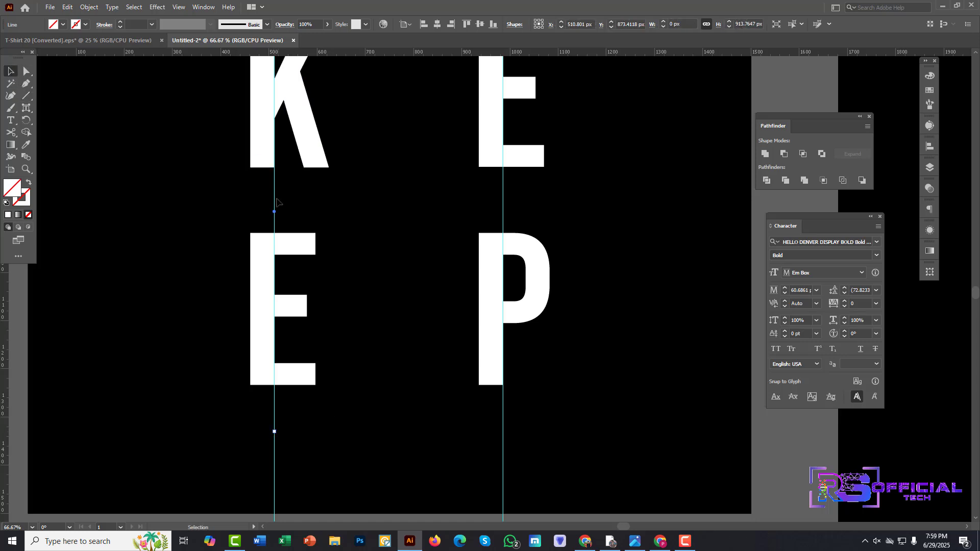
left_click_drag(278, 200, 501, 232)
scroll(431, 226, "down", 3)
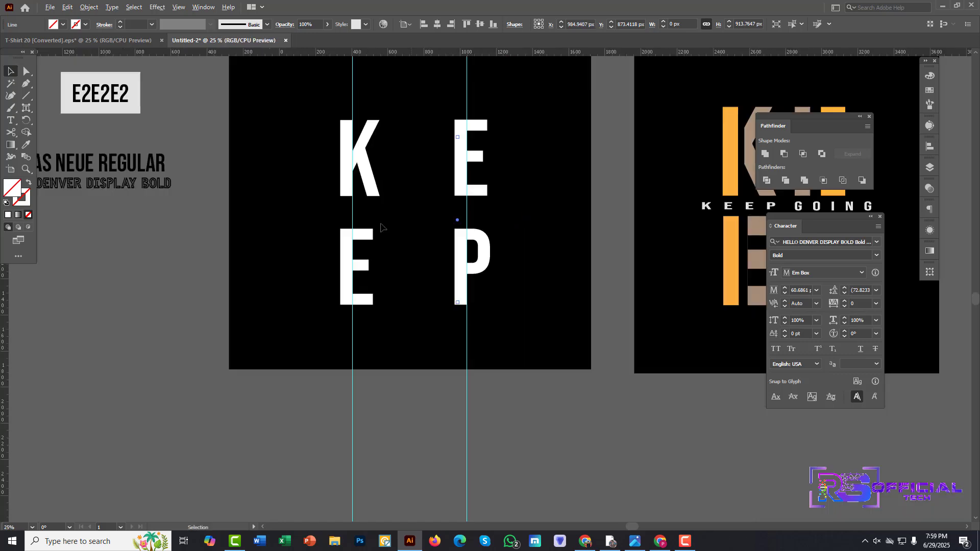
left_click(401, 227)
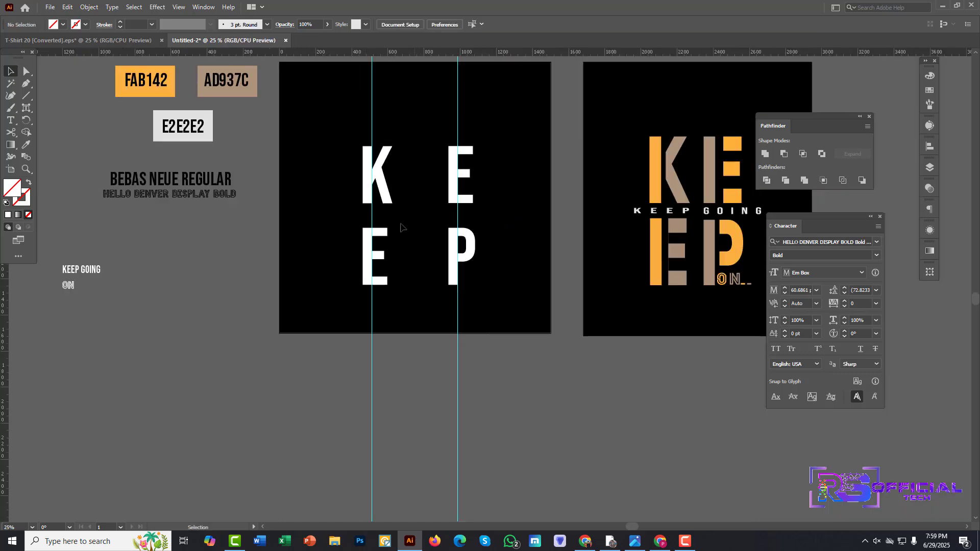
left_click(457, 217)
scroll(444, 216, "up", 3)
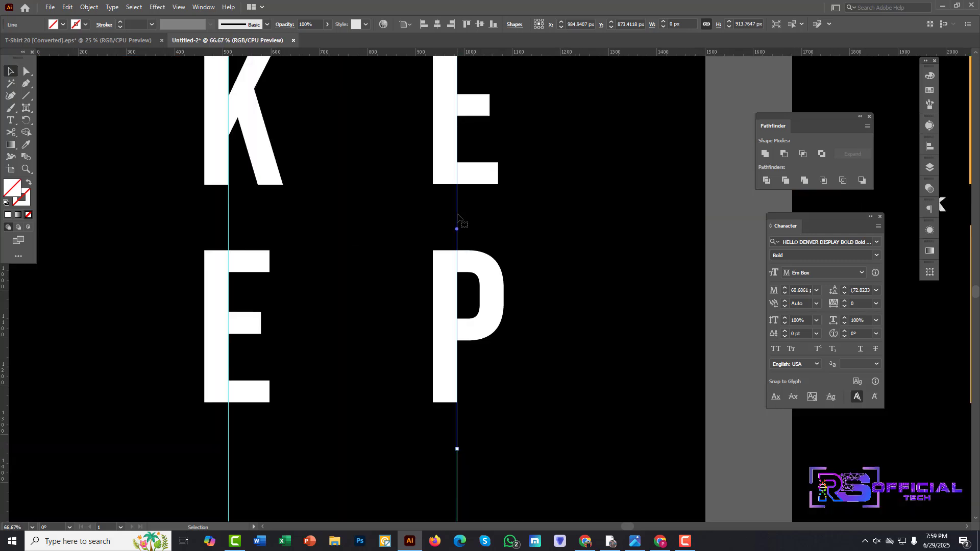
- Place another copy of the cutting line between the two letter columns and shorten it to about 351 px
scroll(442, 215, "down", 3)
left_click_drag(450, 217, 400, 221)
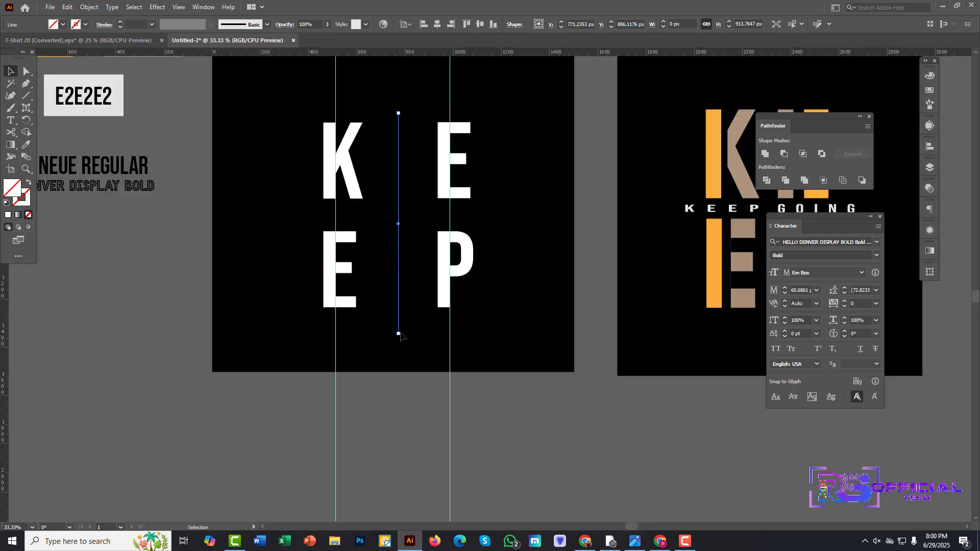
left_click_drag(398, 335, 397, 201)
scroll(400, 194, "left", 5)
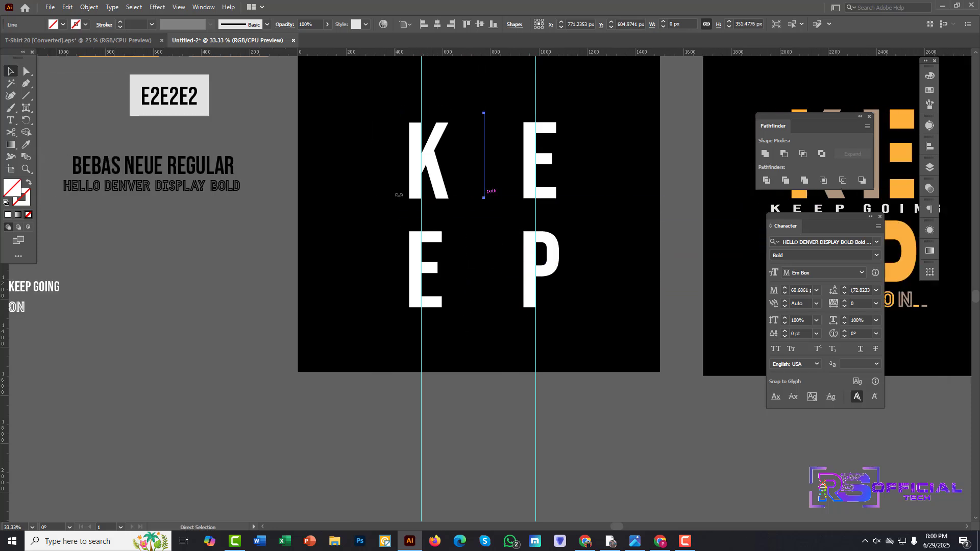
- Move the short line into the K and align it precisely with the inner corner where the legs meet
scroll(531, 150, "up", 3)
left_click_drag(499, 159, 322, 198)
scroll(322, 198, "up", 5)
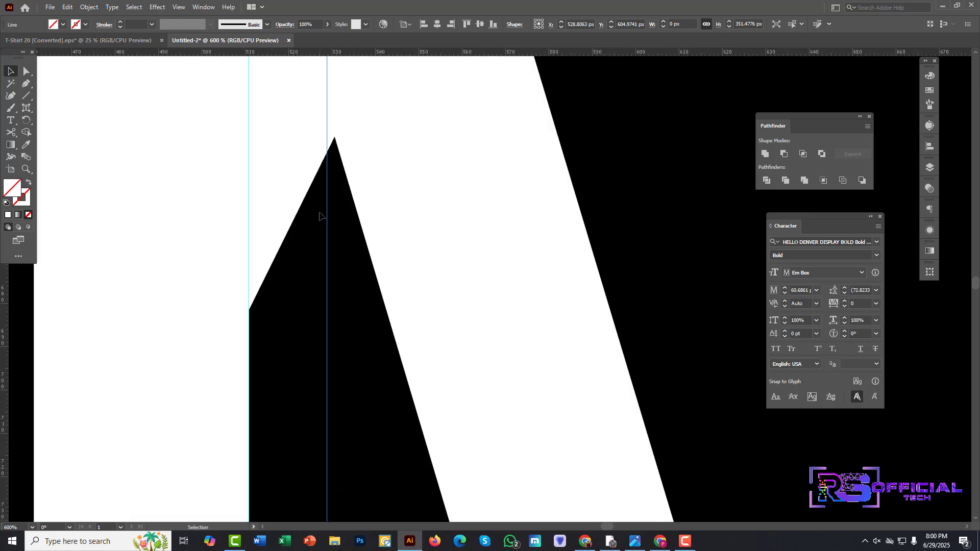
left_click_drag(329, 234, 336, 243)
scroll(335, 243, "down", 4)
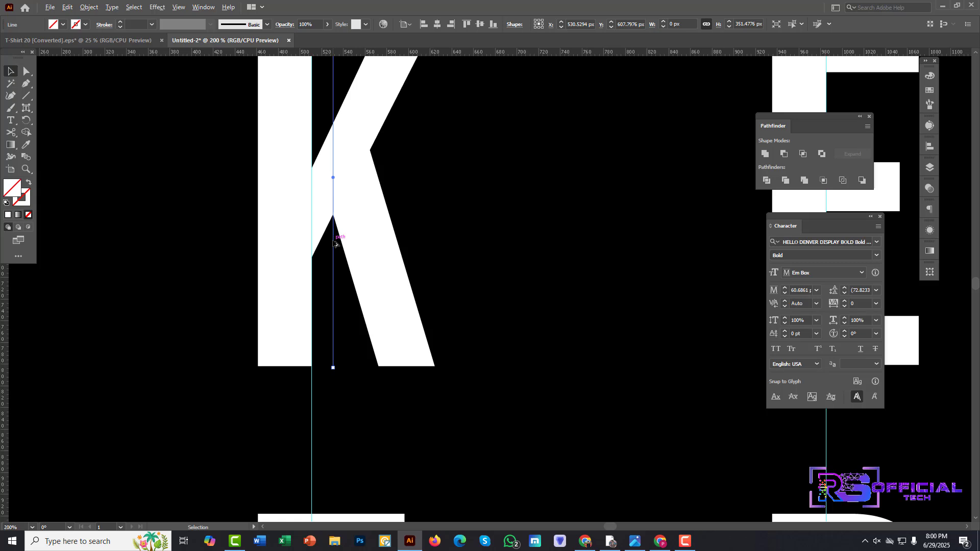
- Select all four letters with the cutting lines, split them with Pathfinder Divide and ungroup the result
scroll(336, 245, "down", 4)
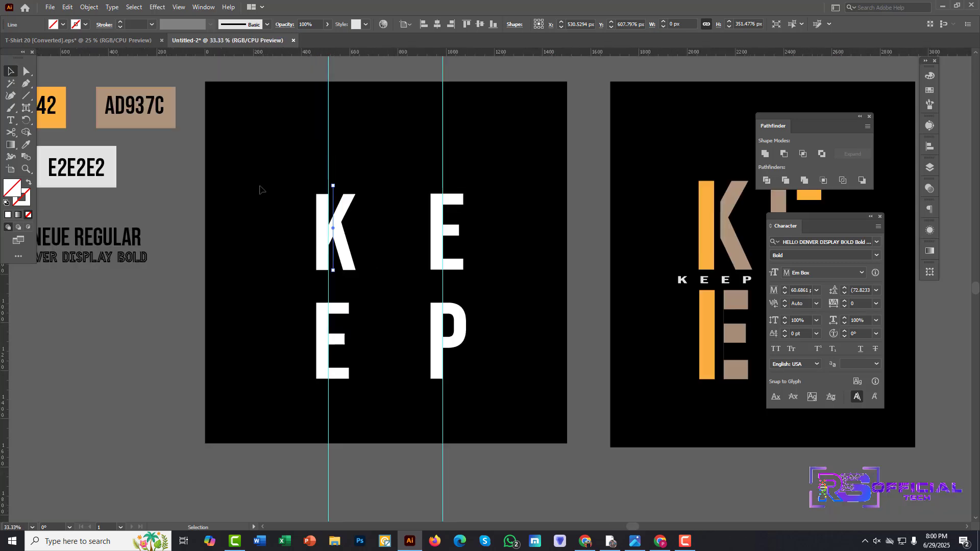
left_click_drag(260, 190, 529, 445)
left_click_drag(773, 126, 926, 294)
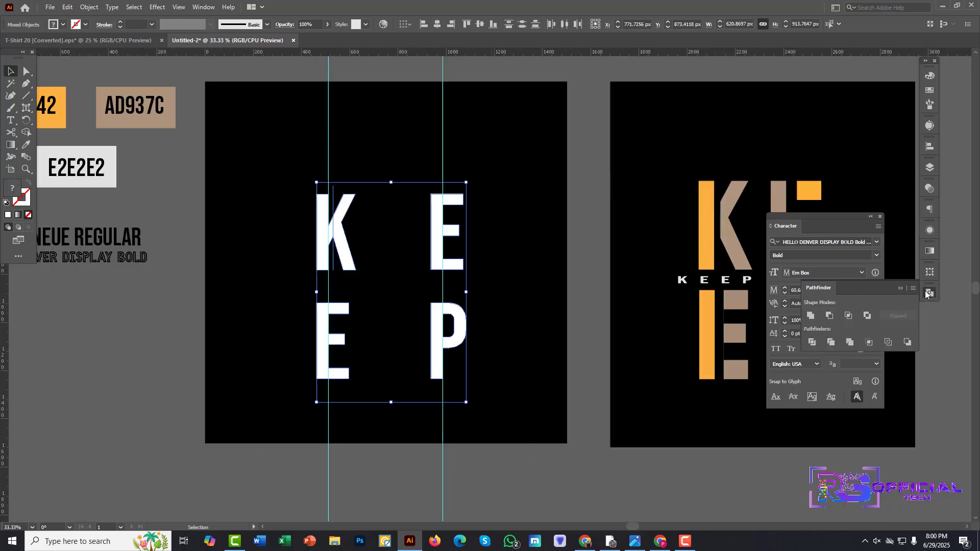
left_click(812, 342)
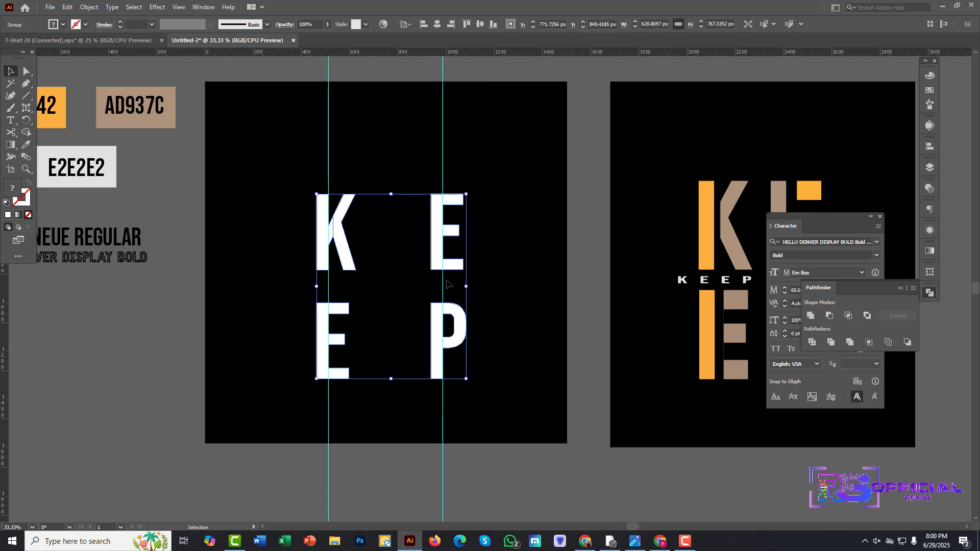
right_click(439, 248)
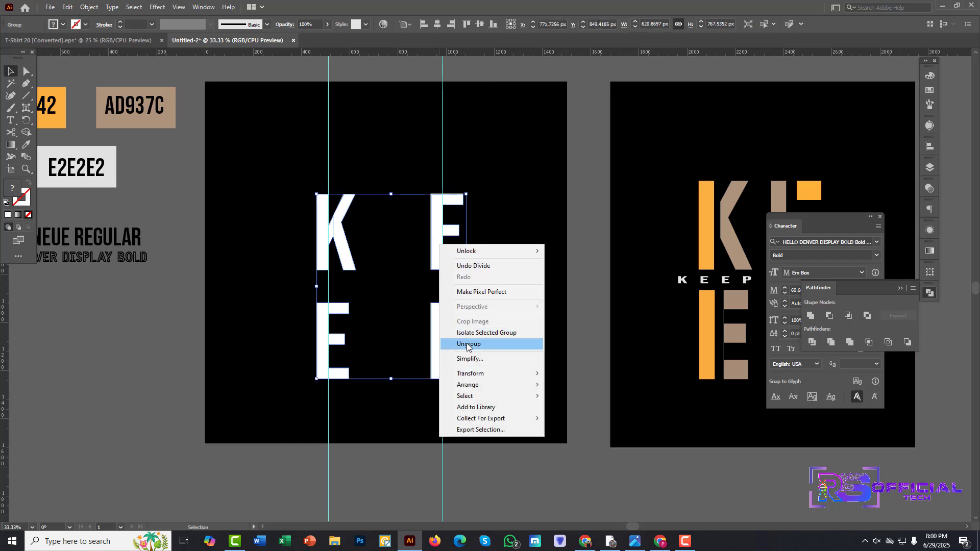
left_click(470, 344)
left_click(308, 295)
key("ctrl+1")
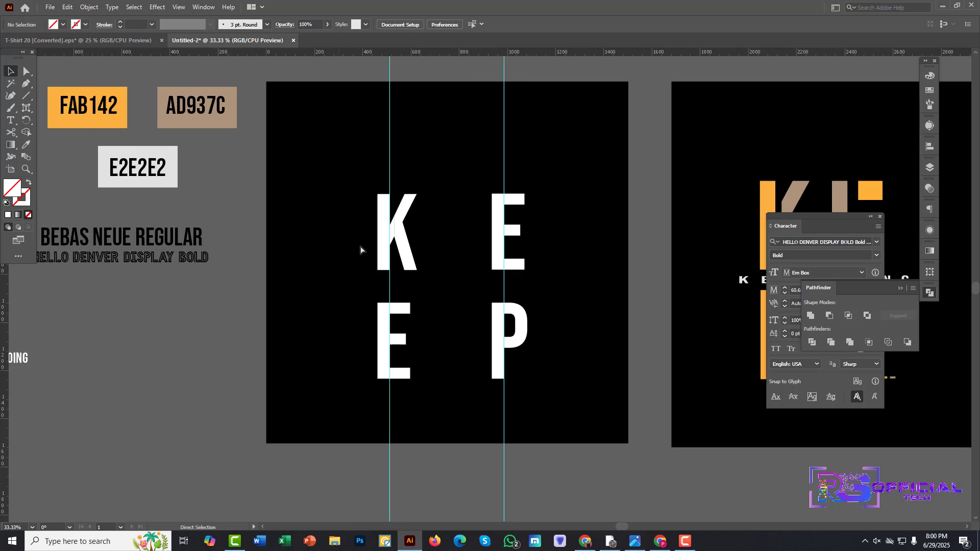
- Delete the small connecting piece between the K's stem and its diagonal legs
scroll(409, 231, "up", 5)
left_click(360, 229)
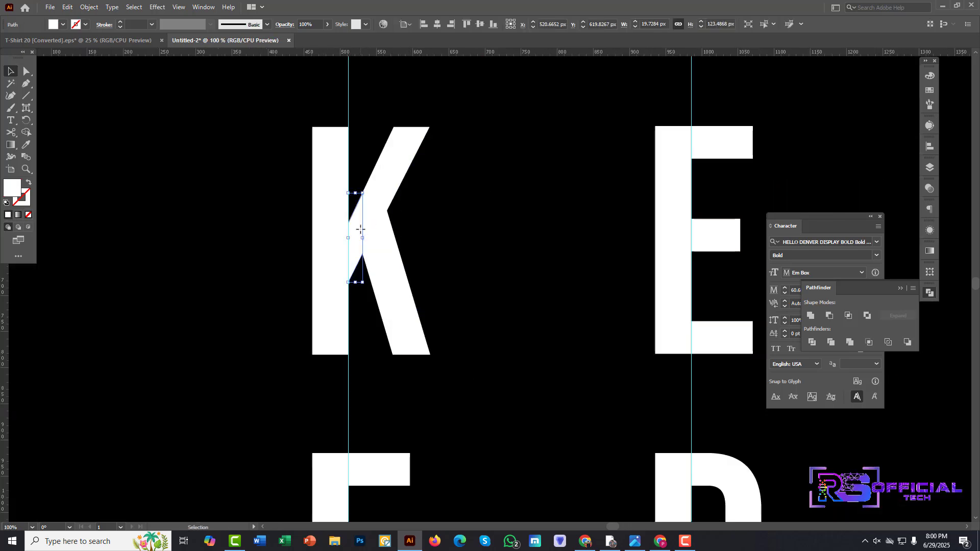
key("Delete")
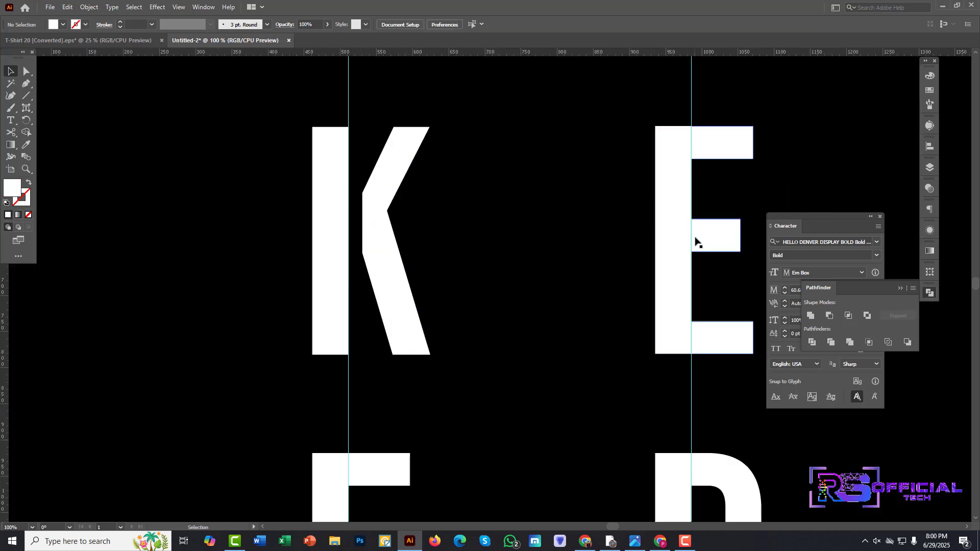
- Select the arms of the upper E and shift them about 23 px to the right, away from the stem
key("a")
left_click_drag(702, 101, 741, 378)
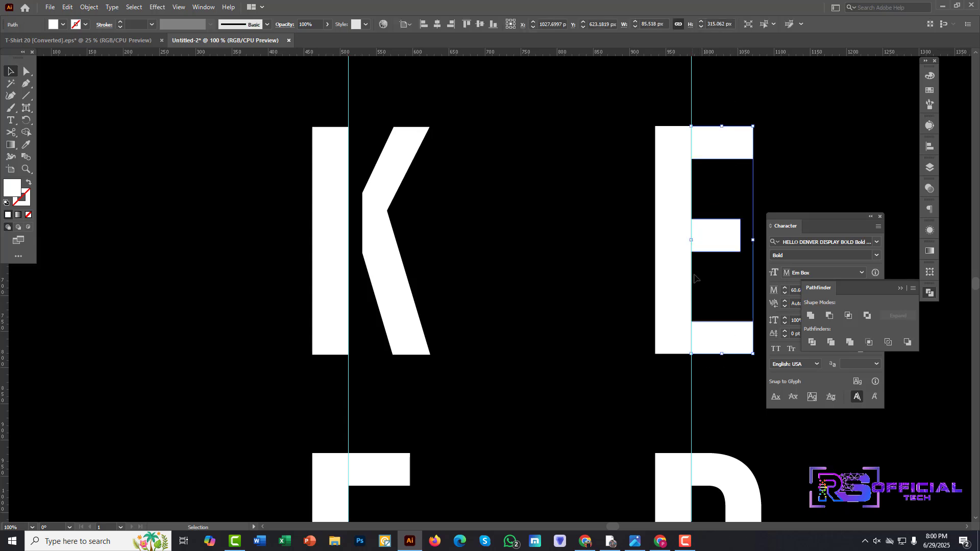
scroll(694, 266, "right", 5)
key("v")
key("Right")
key("Right")
key("Right")
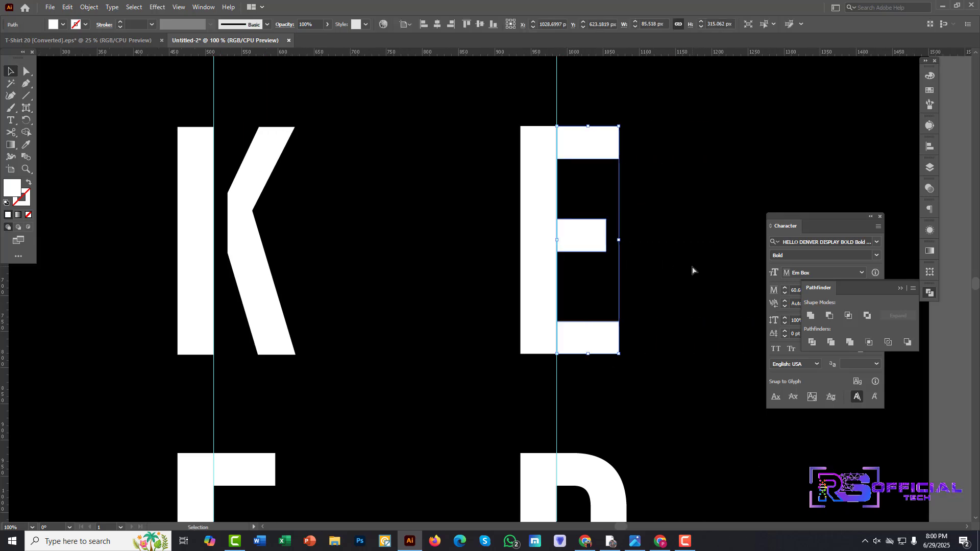
key("Right")
key("Right")
key("Right")
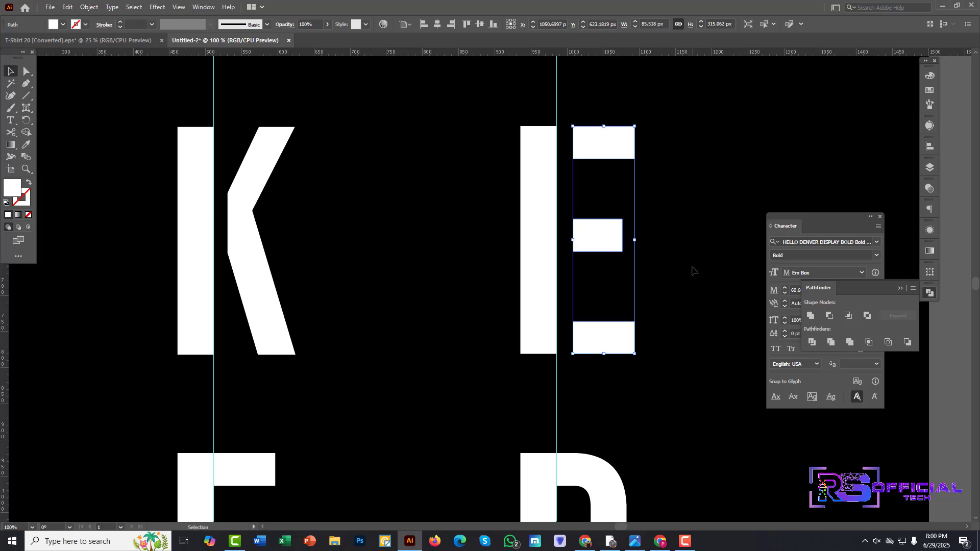
- Shift the arms of the lower E about 26 px to the right to open a gap beside its stem
scroll(662, 271, "down", 2)
scroll(623, 298, "down", 2)
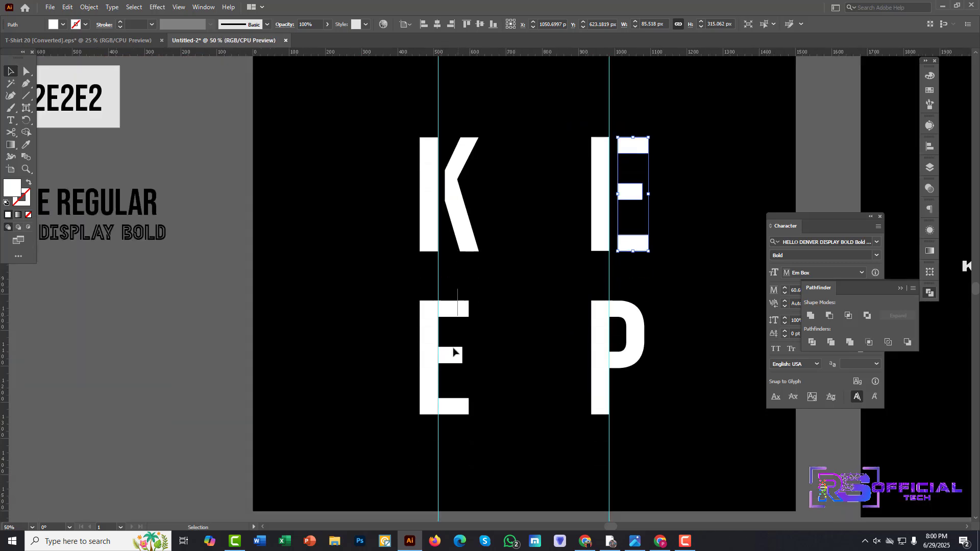
left_click(453, 351)
key("Right")
key("Right")
key("Right")
key("Right")
key("Right")
key("Right")
key("Right")
key("Right")
key("Right")
key("Right")
key("Right")
key("Right")
key("Right")
key("Right")
key("Right")
key("Right")
key("Right")
key("Right")
key("Right")
key("Right")
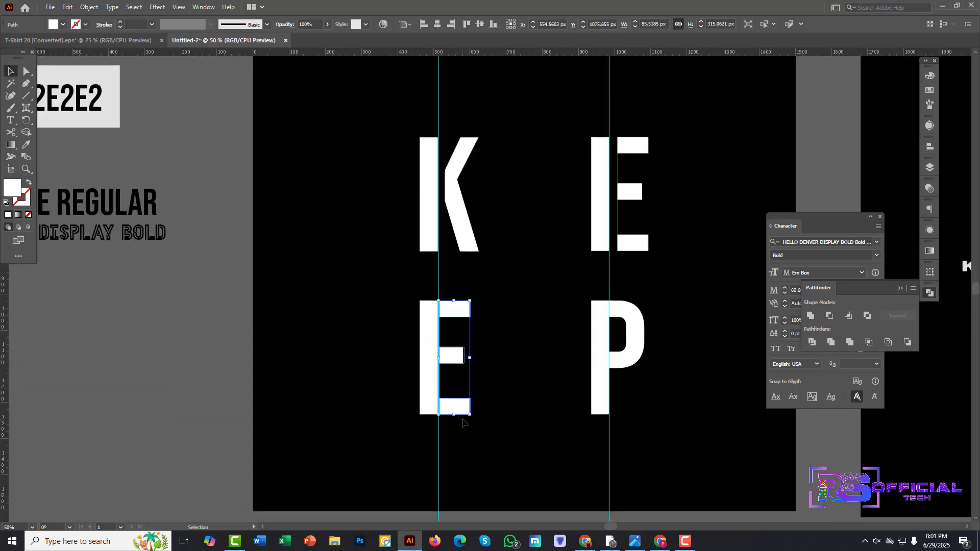
- Shift the bowl of the P about 24 px to the right to separate it from its stem
left_click(628, 355)
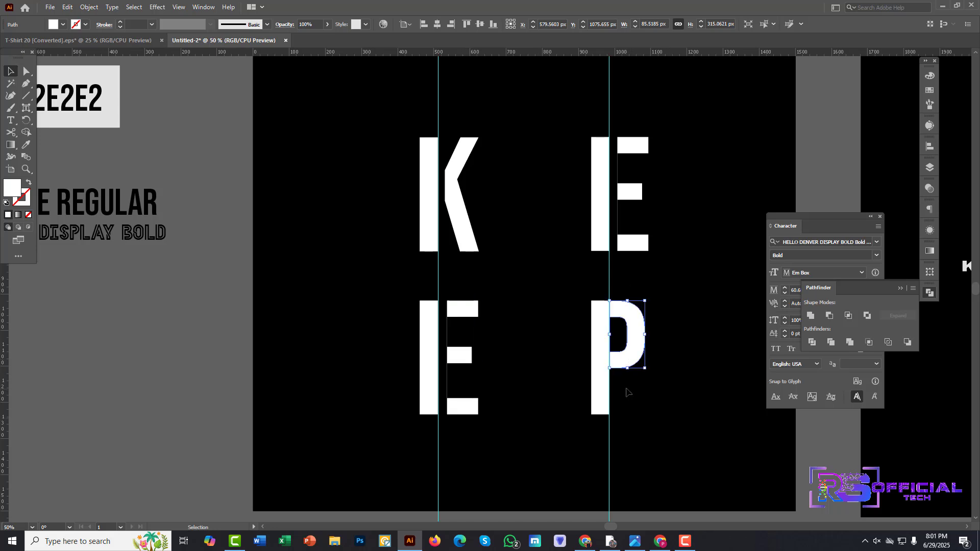
key("Right")
key("Right")
key("Right")
key("Right")
key("Right")
key("Right")
key("Right")
key("Right")
key("Right")
key("Right")
key("Right")
key("Right")
key("Right")
key("Right")
key("Right")
key("Right")
key("Right")
key("Right")
key("Right")
key("Right")
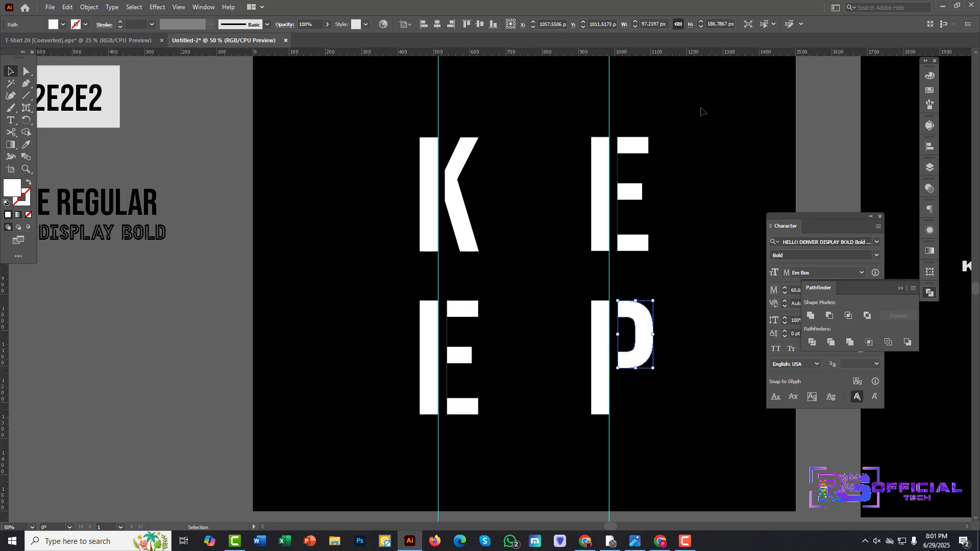
- Select the separated arms of the upper E, and group the three separated arms of the lower E
left_click_drag(647, 275, 623, 274)
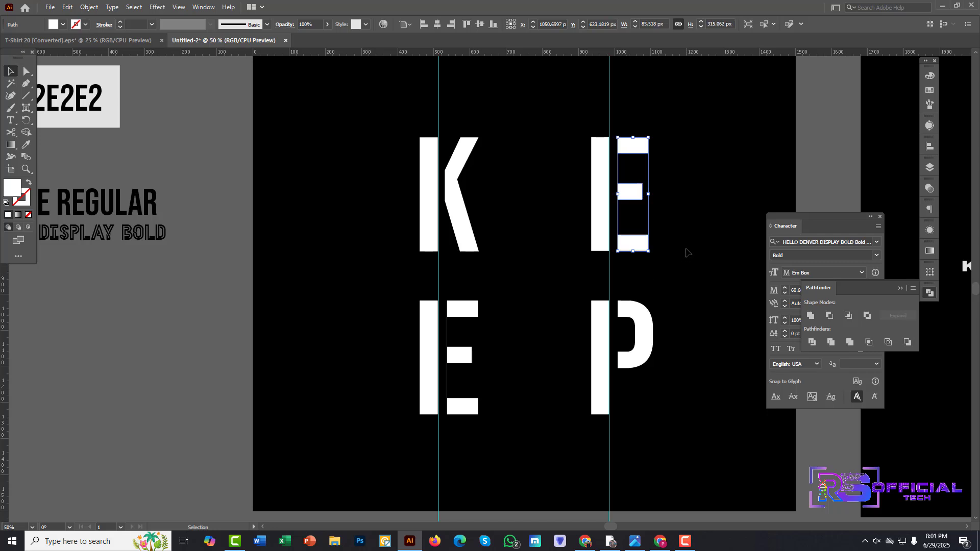
left_click(629, 103)
left_click(633, 145)
left_click(700, 264)
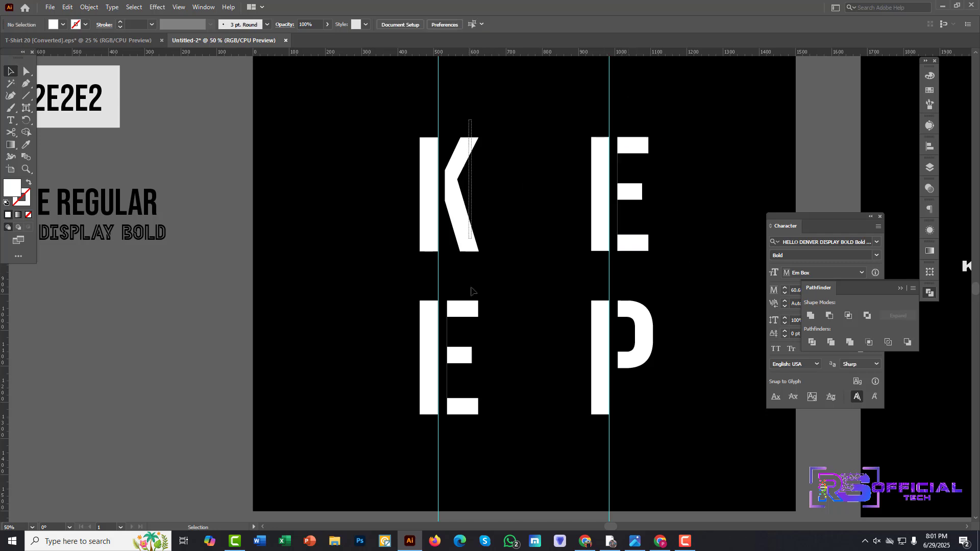
left_click_drag(471, 291, 472, 429)
left_click(512, 382)
left_click_drag(459, 292, 470, 446)
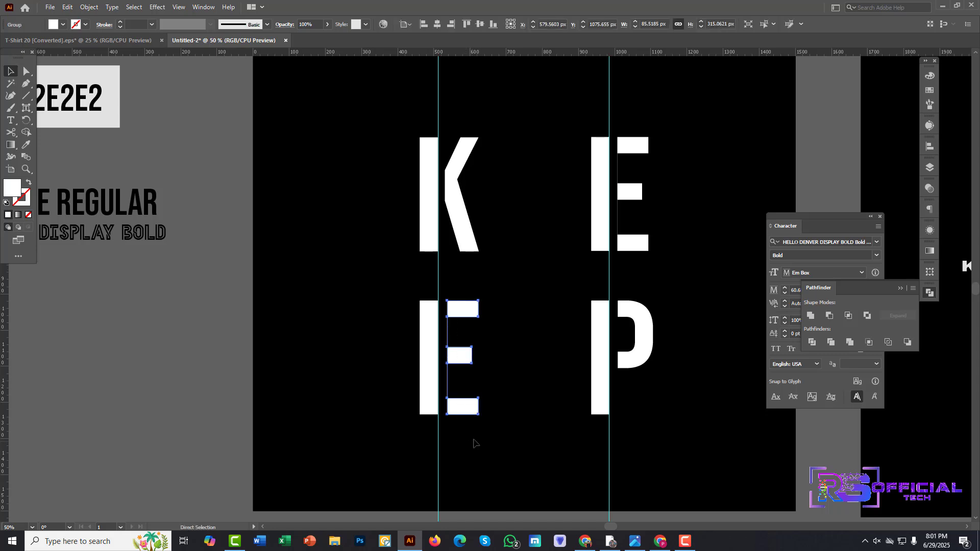
- Left-align the K's angled part with the lower E's arms and shift both about 18 px to the right
left_click(496, 229)
left_click_drag(461, 152, 470, 360)
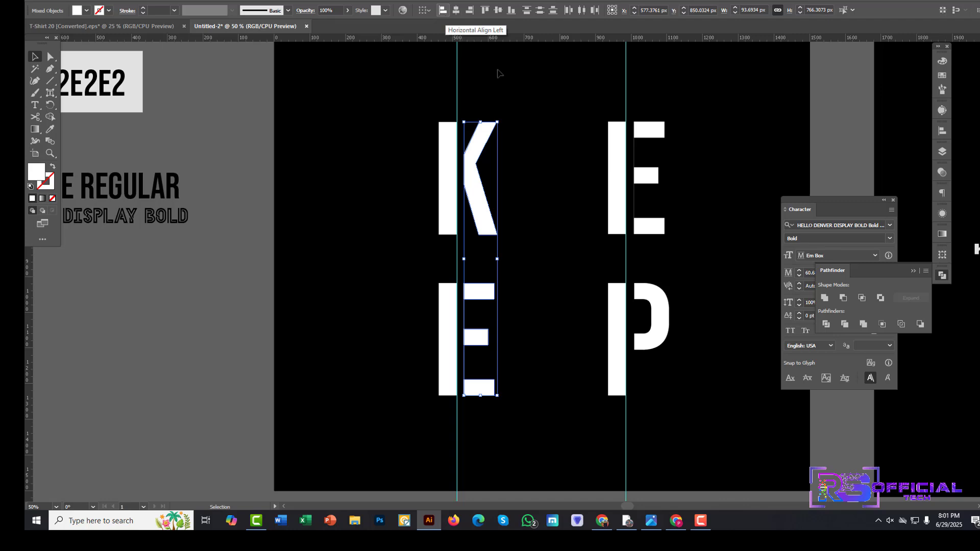
key("Right")
key("Right")
key("Right")
key("Right")
key("Right")
key("Right")
key("Right")
key("Right")
key("Right")
key("Right")
key("Right")
key("Right")
key("Right")
key("Right")
key("Right")
key("Right")
key("Right")
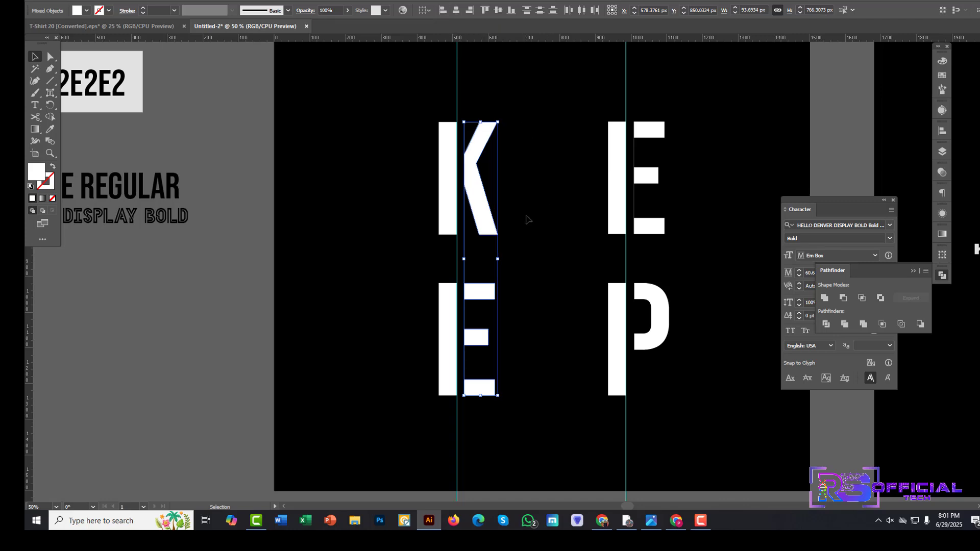
scroll(536, 215, "down", 2)
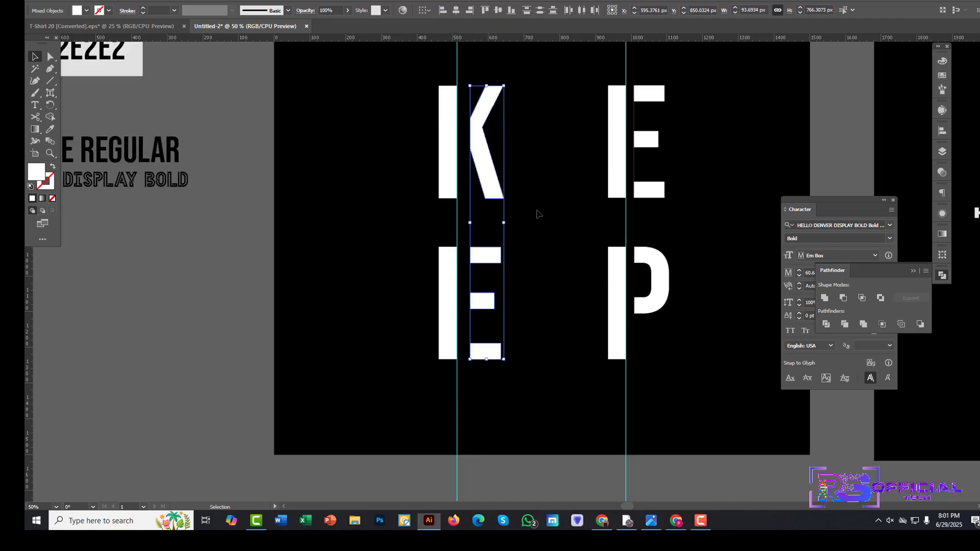
key("super")
scroll(545, 169, "right", 1)
key("super")
scroll(543, 191, "right", 2)
left_click(591, 218)
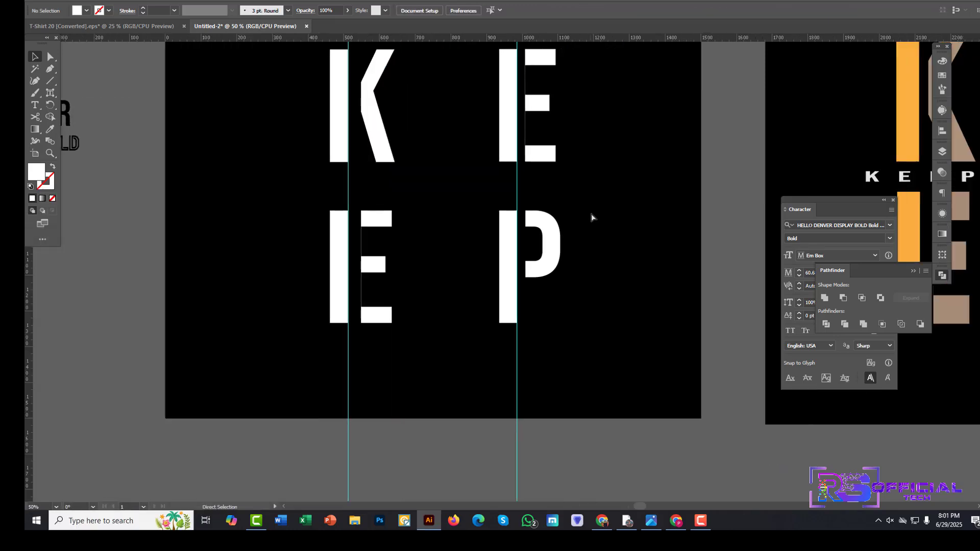
- Shift the upper E's arms and the P's bowl together about 4 px to the right, away from their stems
scroll(558, 80, "up", 1)
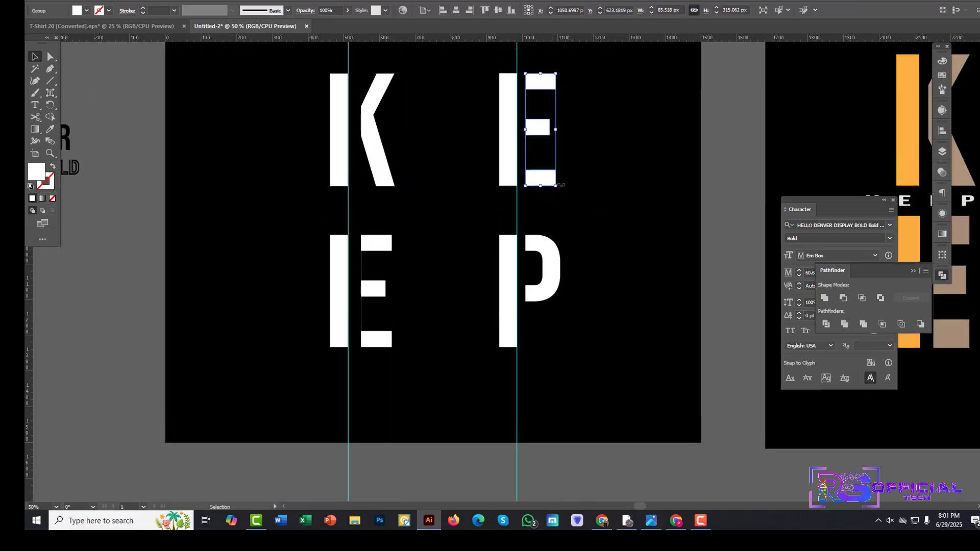
scroll(556, 117, "up", 2)
left_click_drag(539, 381, 539, 381)
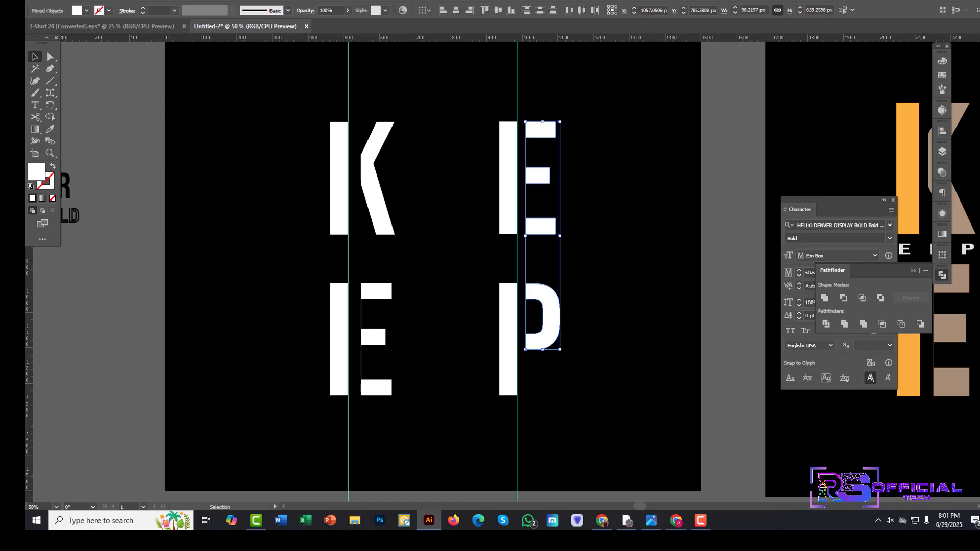
left_click_drag(542, 95, 555, 333)
left_click(602, 315)
scroll(601, 313, "down", 5)
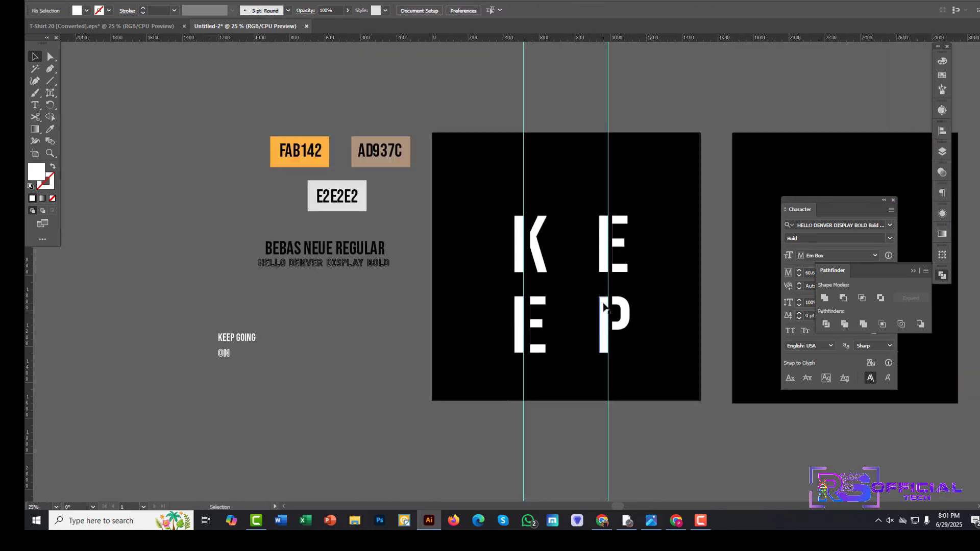
scroll(604, 308, "right", 3)
left_click_drag(542, 158, 554, 345)
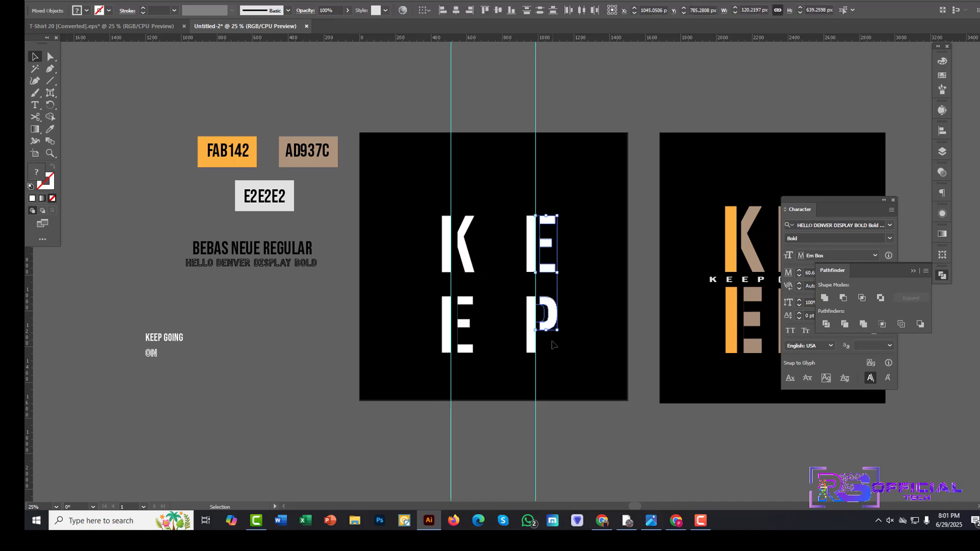
key("Right")
key("Right")
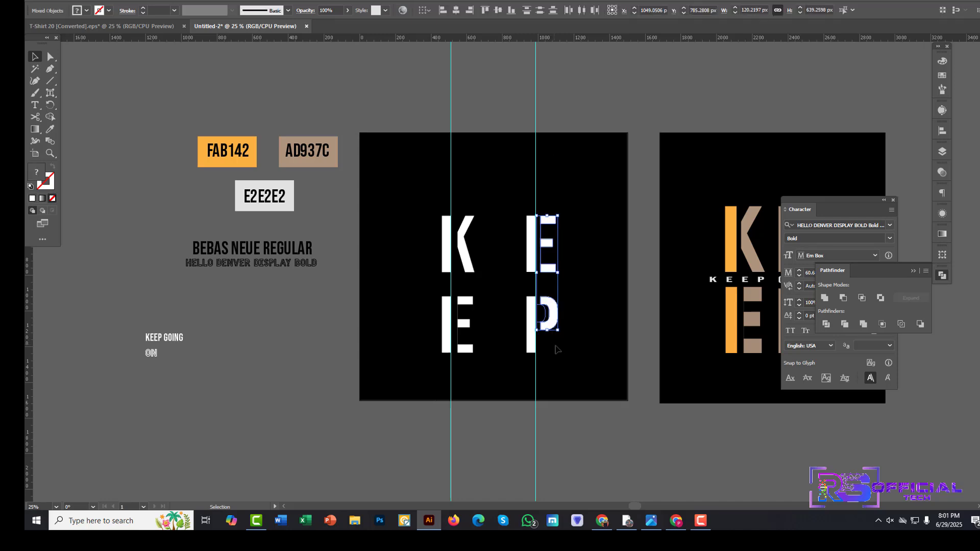
left_click(554, 345)
scroll(552, 329, "down", 1)
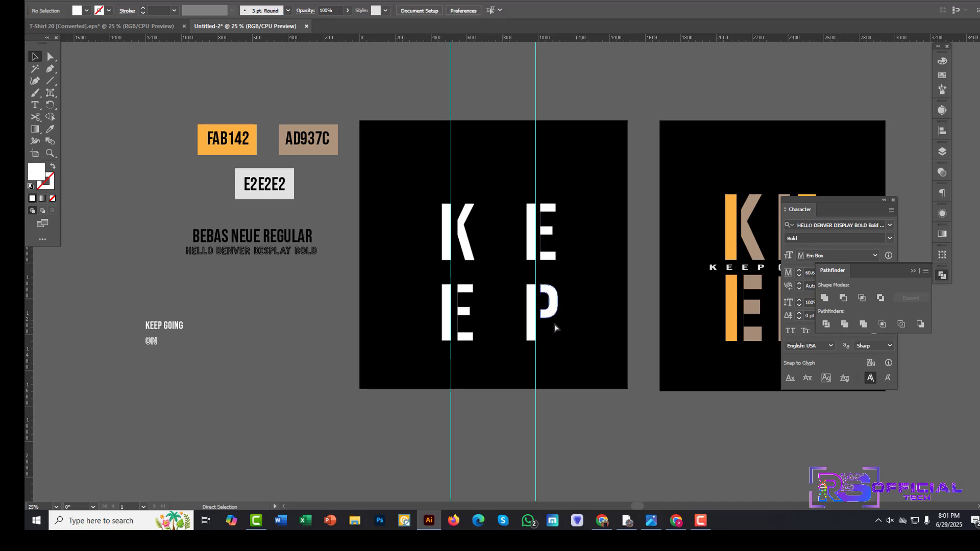
- Examine the gap between the P's stem and bowl up close, and the spacing of the whole KEEP lettering
scroll(555, 320, "up", 5)
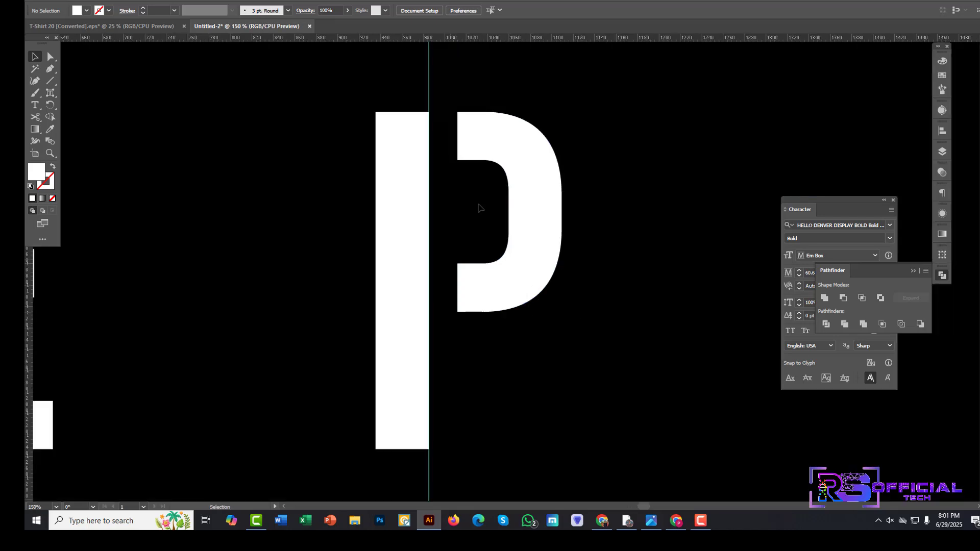
left_click(544, 192)
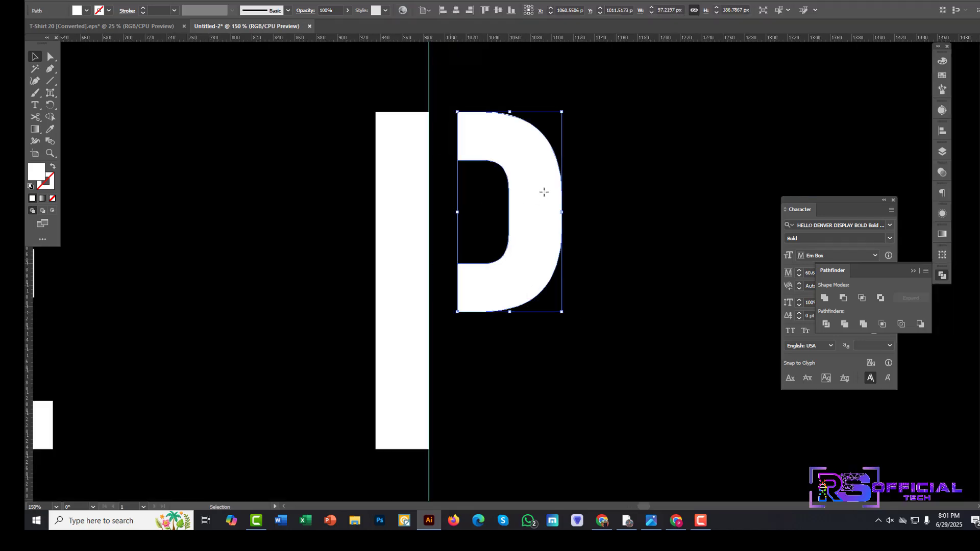
left_click(600, 220)
scroll(600, 219, "down", 3)
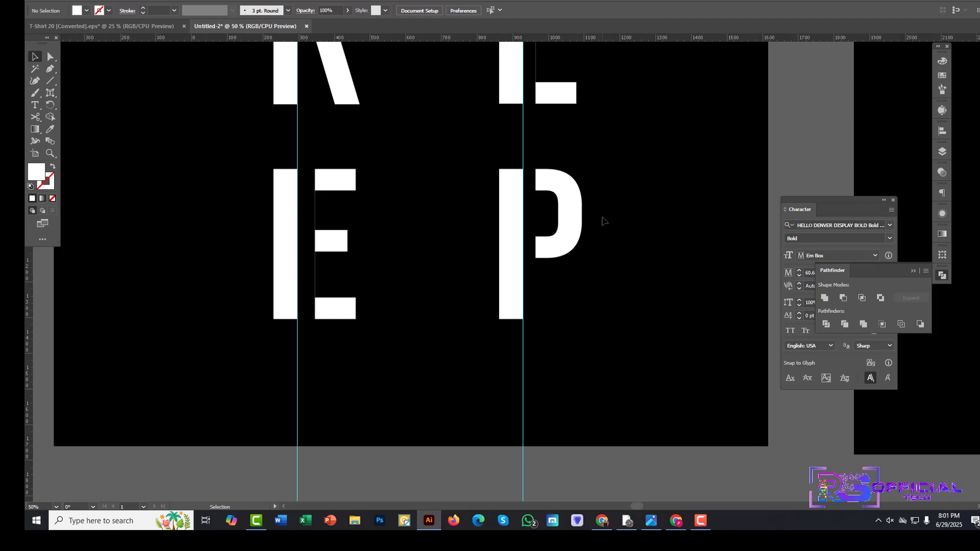
scroll(596, 219, "down", 1)
scroll(603, 233, "up", 3)
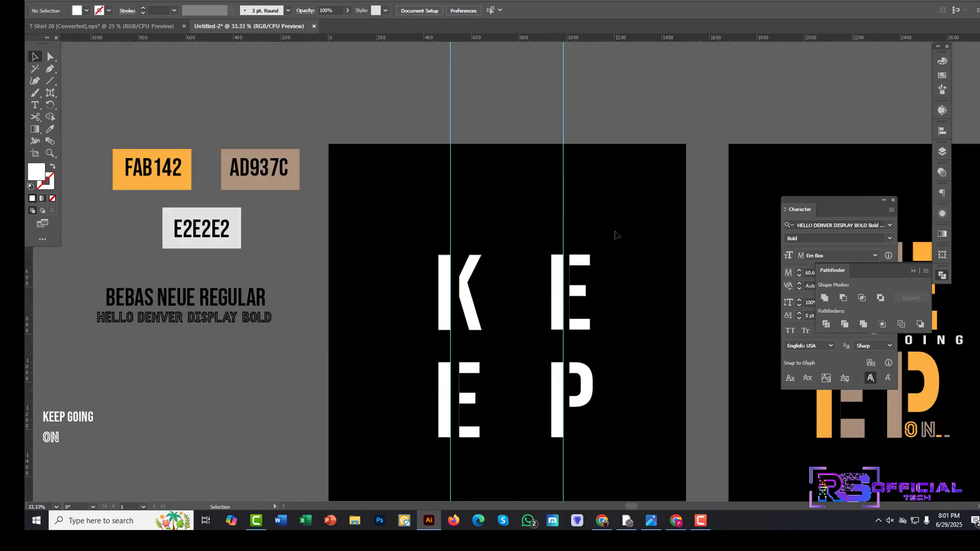
scroll(616, 244, "left", 1)
scroll(607, 250, "right", 1)
- Select the arms of the upper E, activate the Eyedropper tool, and bring the reference design into view beside the artwork
left_click(584, 257)
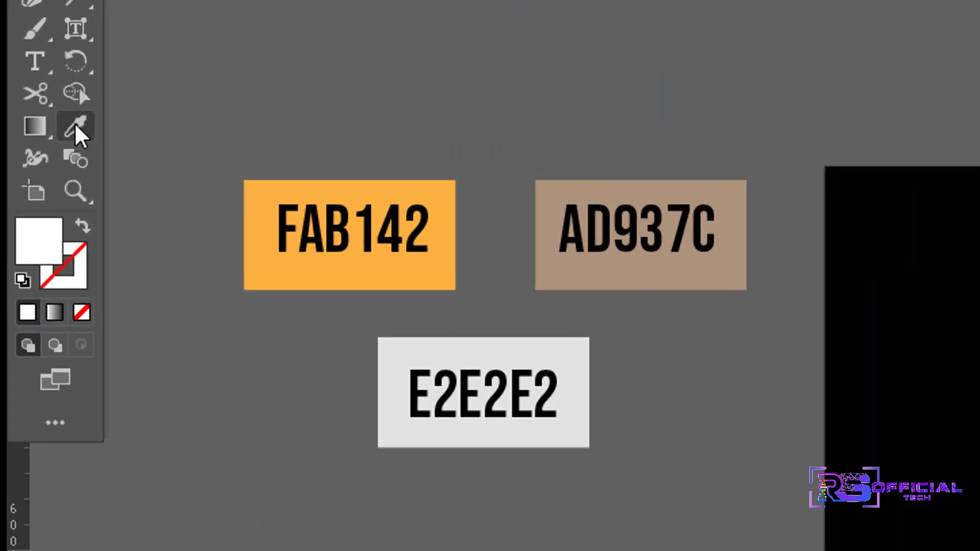
left_click(48, 131)
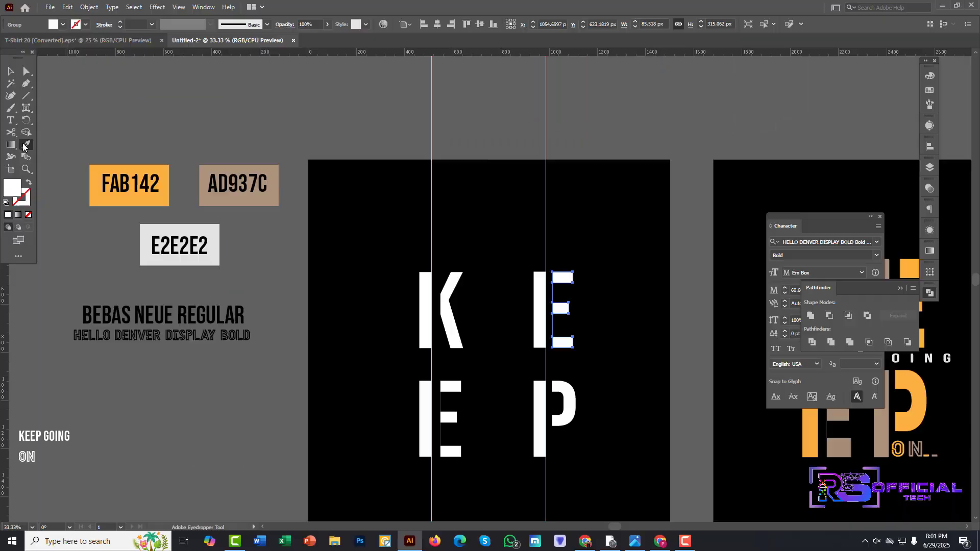
scroll(224, 254, "right", 3)
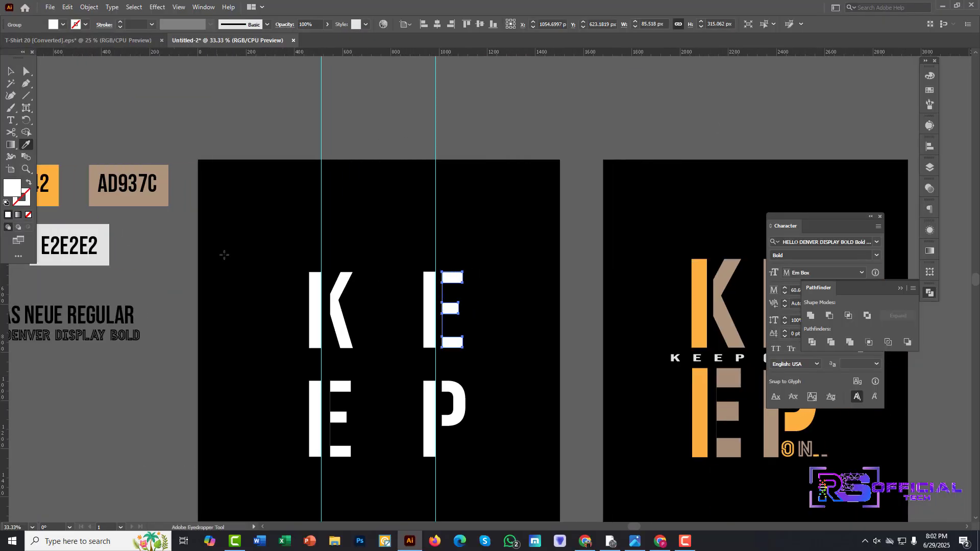
scroll(224, 254, "down", 3)
scroll(224, 255, "right", 1)
scroll(237, 282, "left", 1)
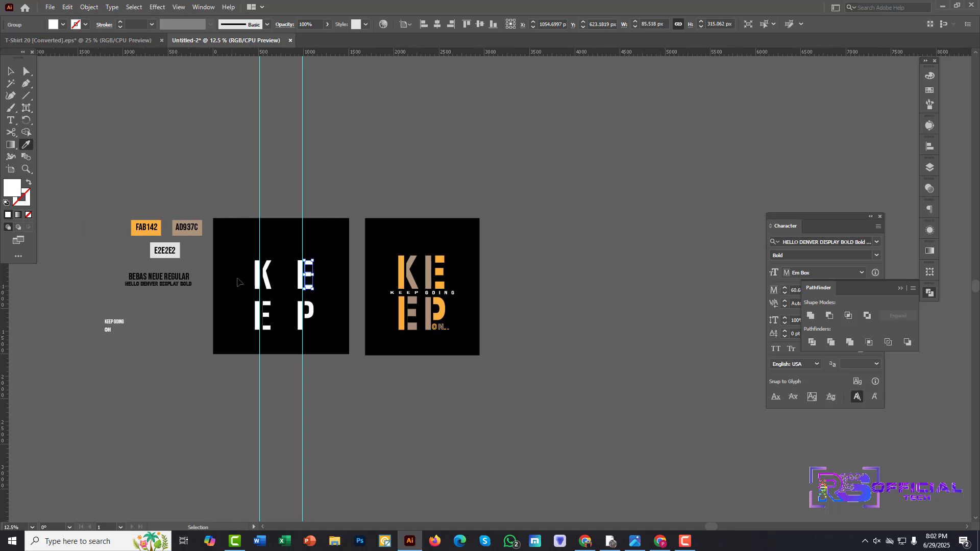
scroll(228, 255, "up", 4)
scroll(228, 255, "right", 1)
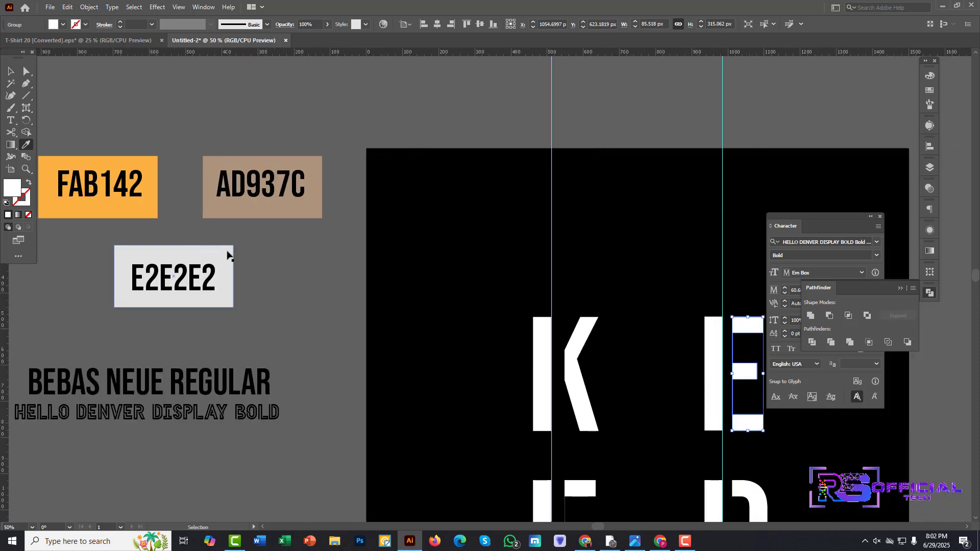
scroll(228, 256, "down", 1)
scroll(228, 256, "left", 1)
scroll(229, 255, "right", 2)
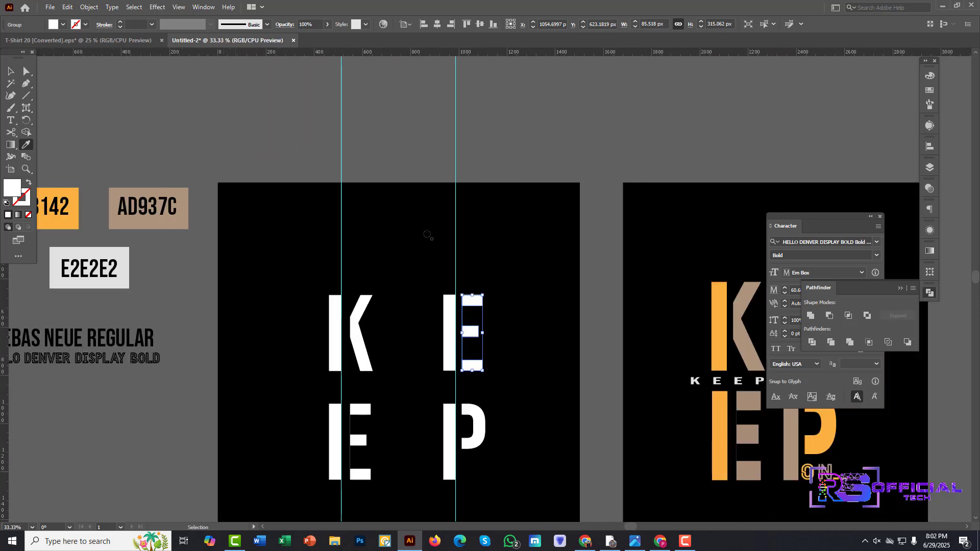
- Collapse the Character and Pathfinder panels and dock Character with the other collapsed panels to uncover the reference design
left_click(871, 216)
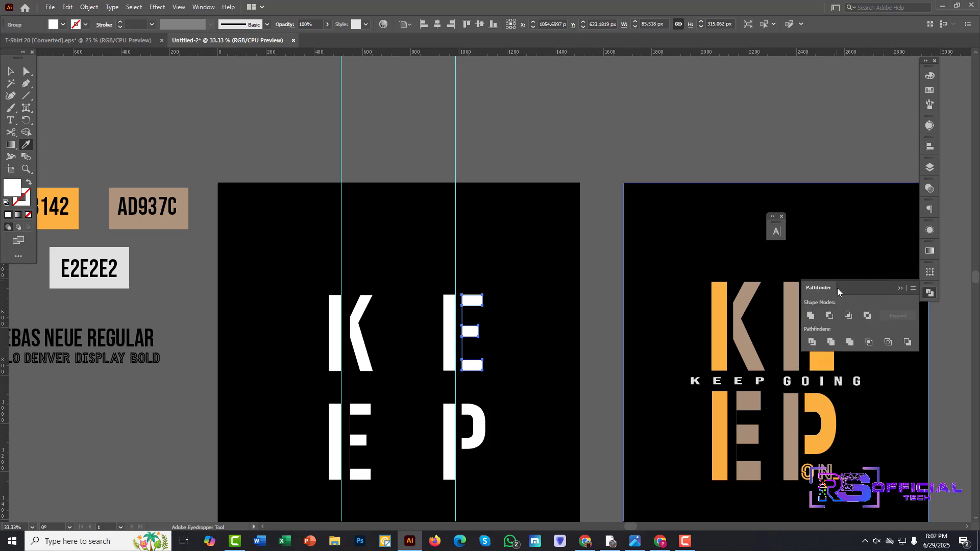
left_click(930, 293)
left_click_drag(776, 227, 934, 318)
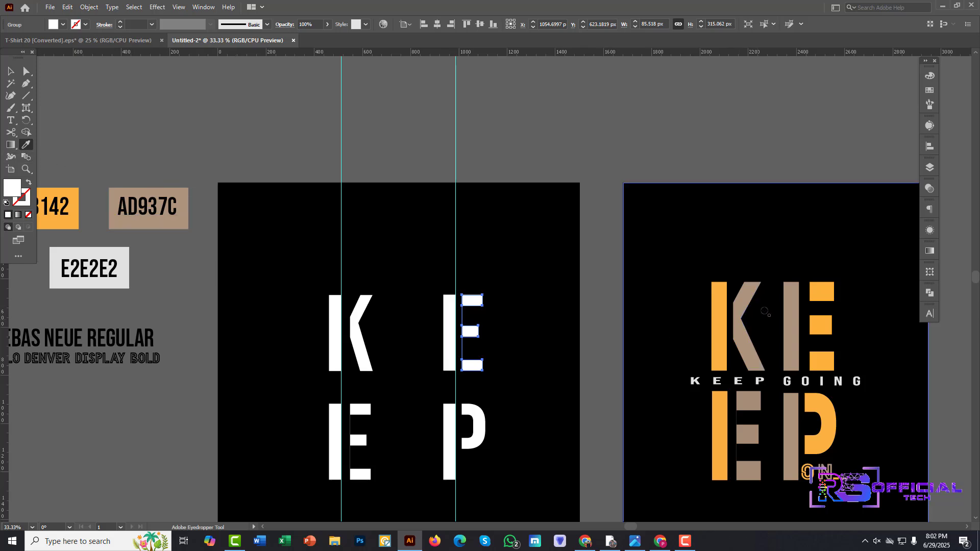
- Fill the upper E's arms with the orange sampled from the reference design's matching arms
left_click(821, 295)
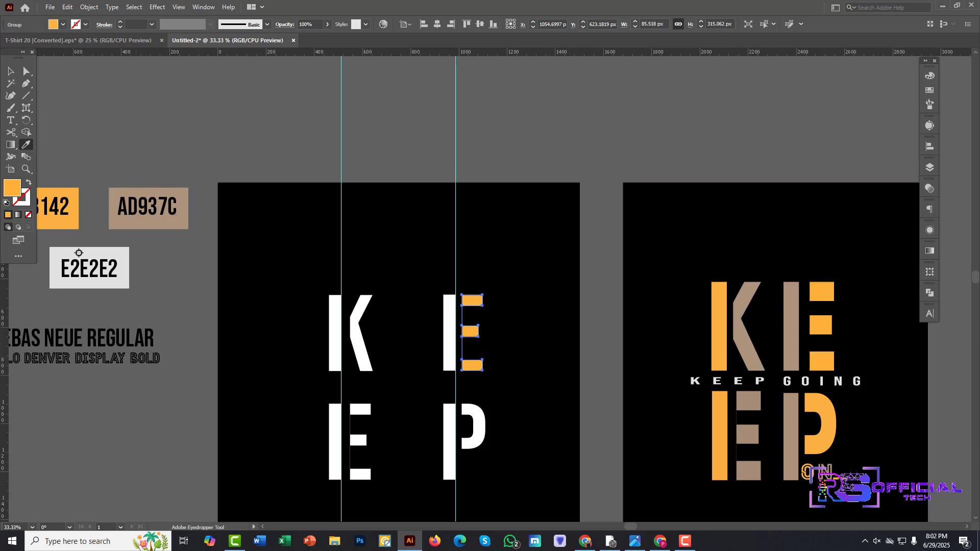
key("ctrl")
left_click(361, 343)
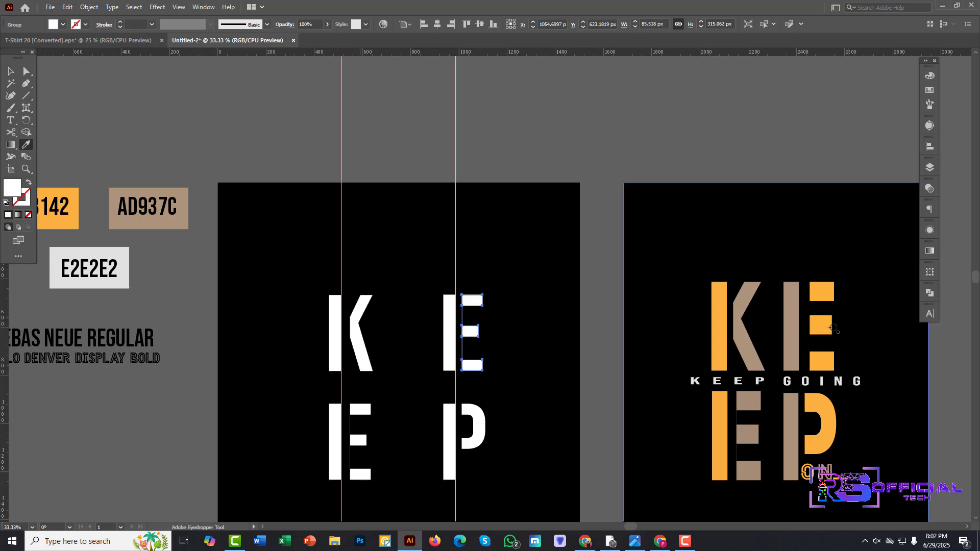
left_click(821, 325)
- Color the K's angled part tan and its stem orange by sampling the K in the reference design
key("ctrl")
left_click(356, 348, "ctrl")
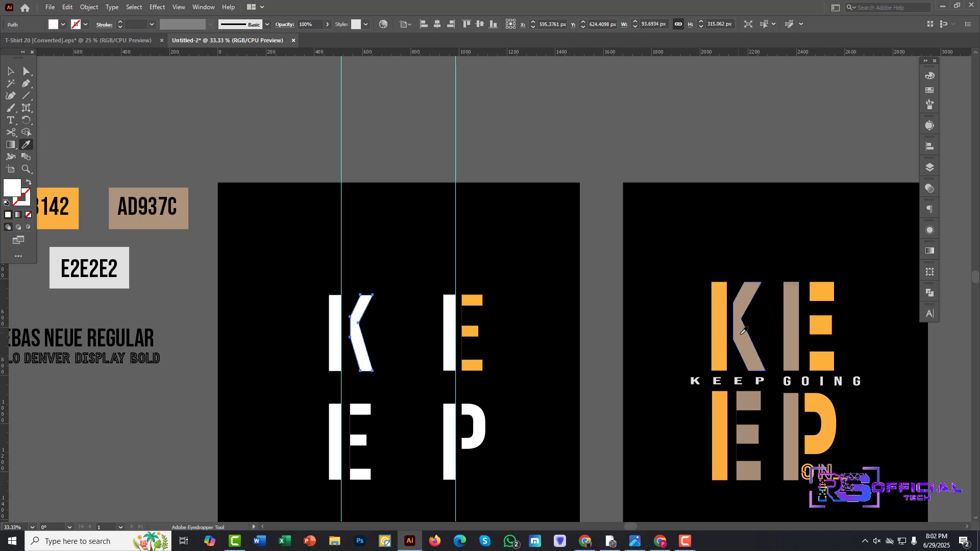
left_click(746, 340)
key("ctrl")
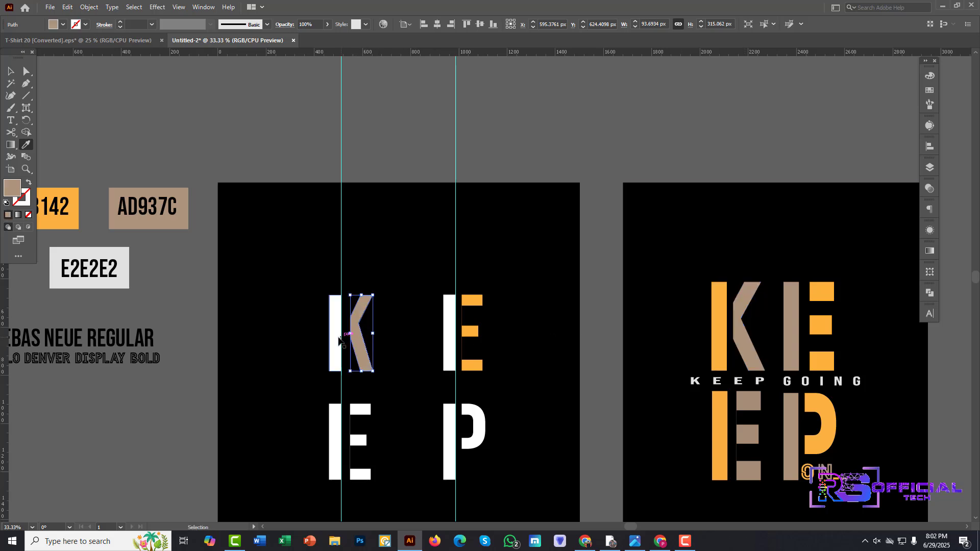
left_click(338, 341, "ctrl")
left_click(717, 314)
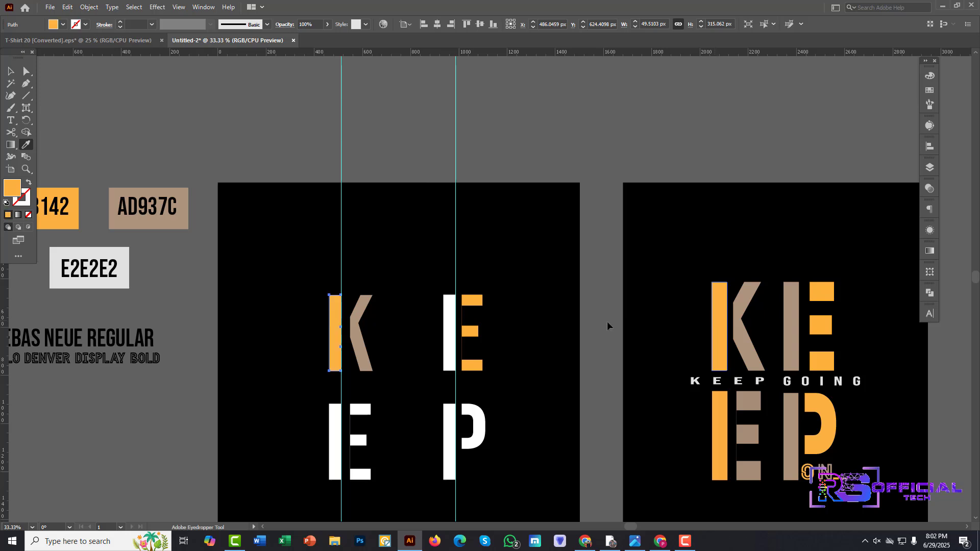
- Color the upper E's stem tan and the P's bowl orange by sampling the matching parts of the reference design
left_click(451, 343, "ctrl")
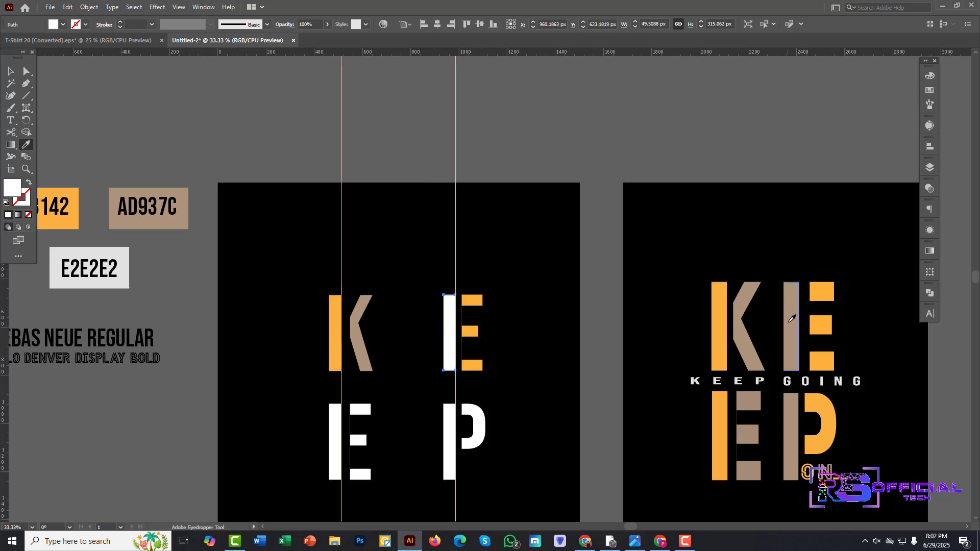
left_click(791, 319)
scroll(595, 295, "down", 5)
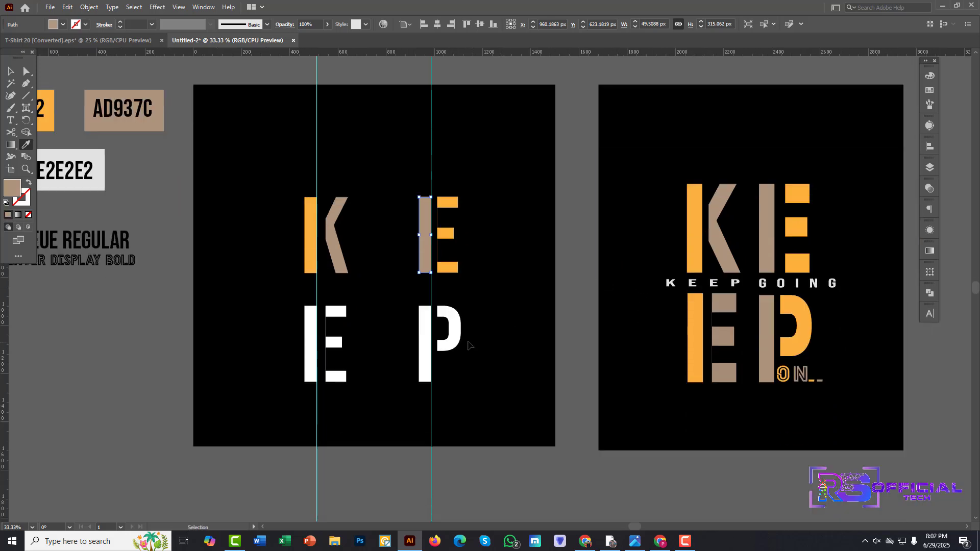
left_click(454, 337, "ctrl")
left_click(811, 316)
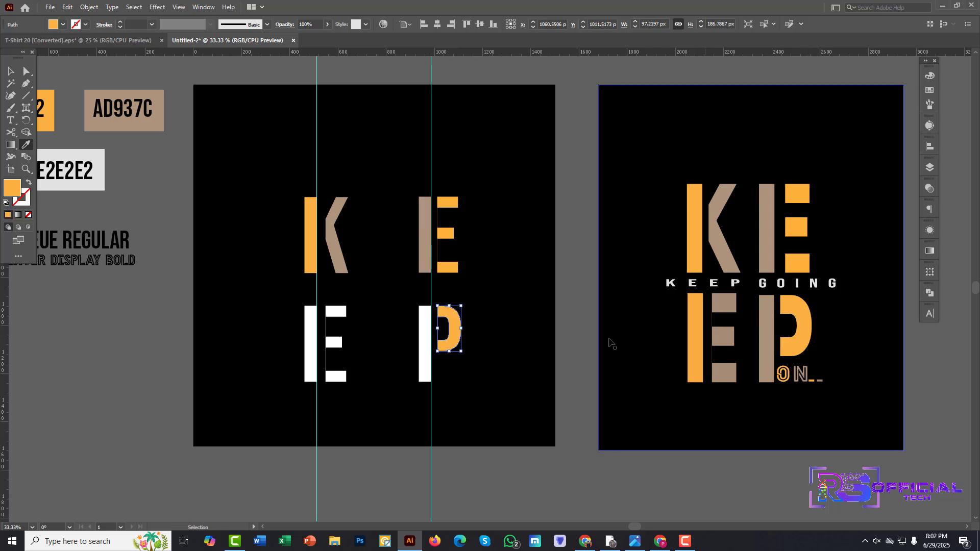
- Color the P's stem and the lower E's arms tan by sampling the matching parts of the reference design
left_click(334, 346, "ctrl")
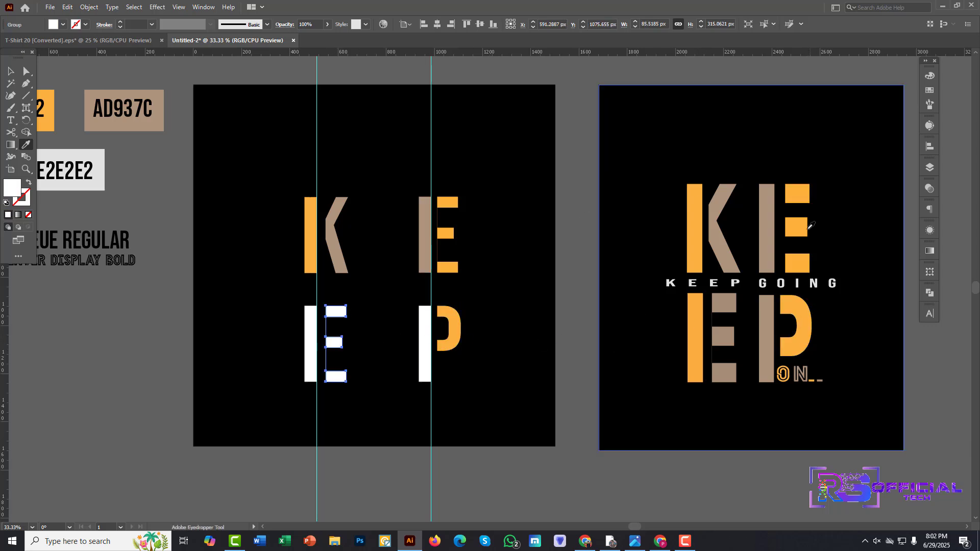
left_click(796, 307)
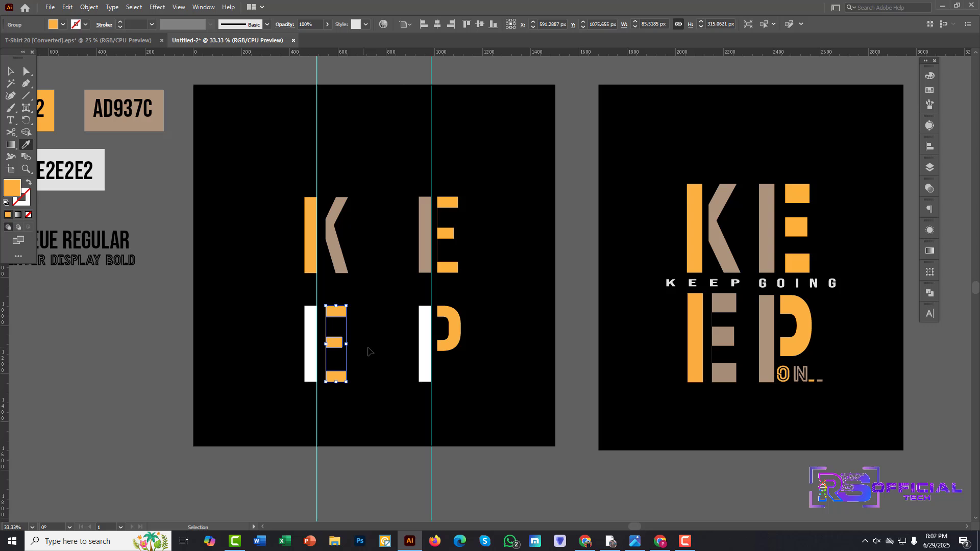
left_click(423, 352, "ctrl")
left_click(767, 326)
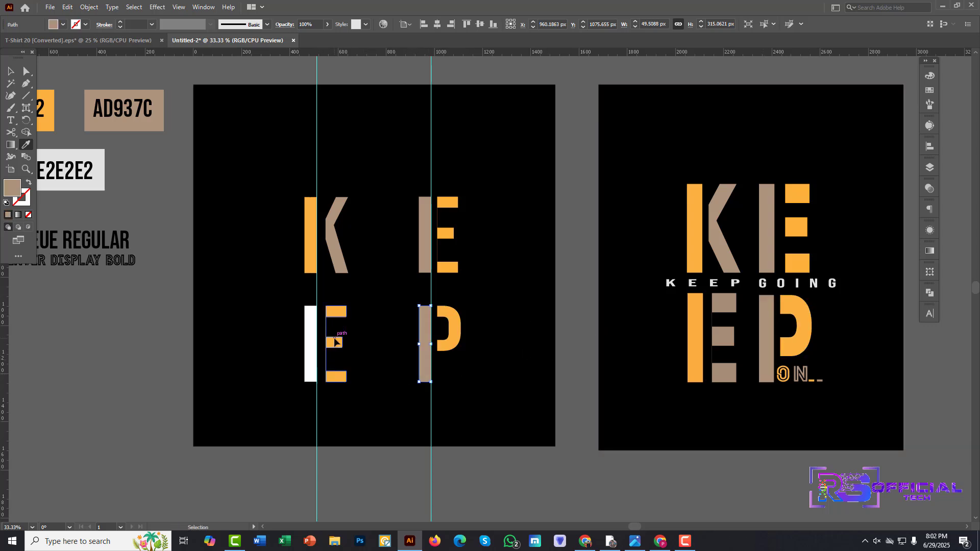
left_click(335, 342, "ctrl")
left_click(723, 337)
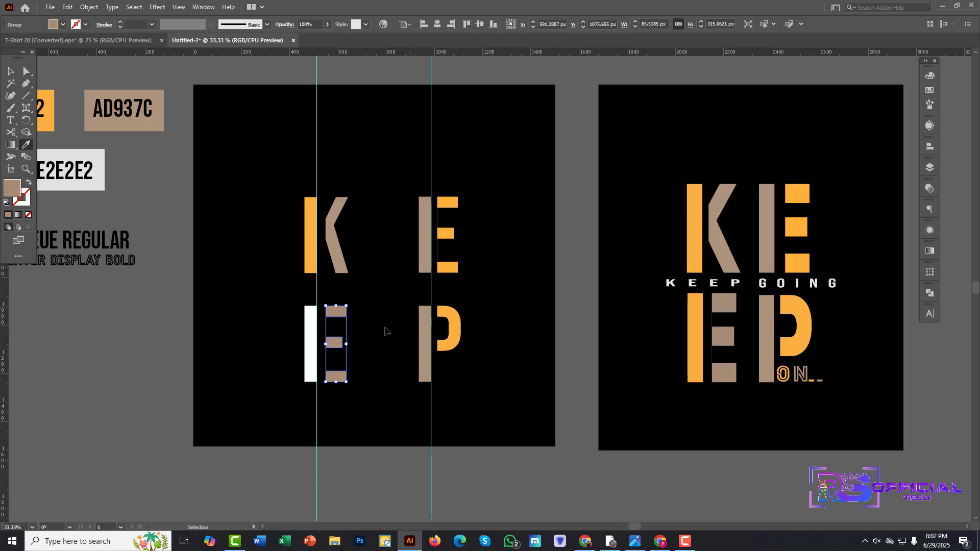
- Fill the lower E's stem with the orange sampled from the K's stem in the reference design
left_click(312, 342, "ctrl")
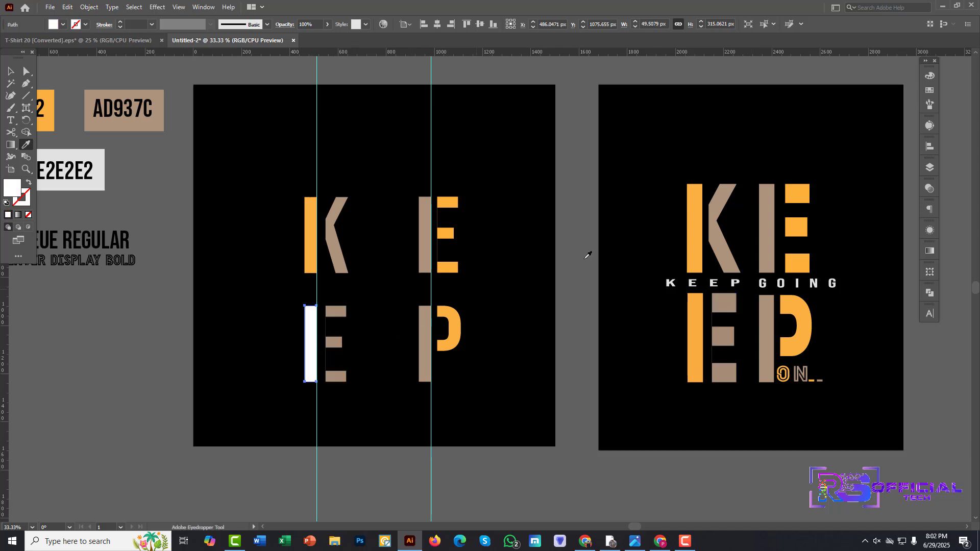
left_click(703, 229)
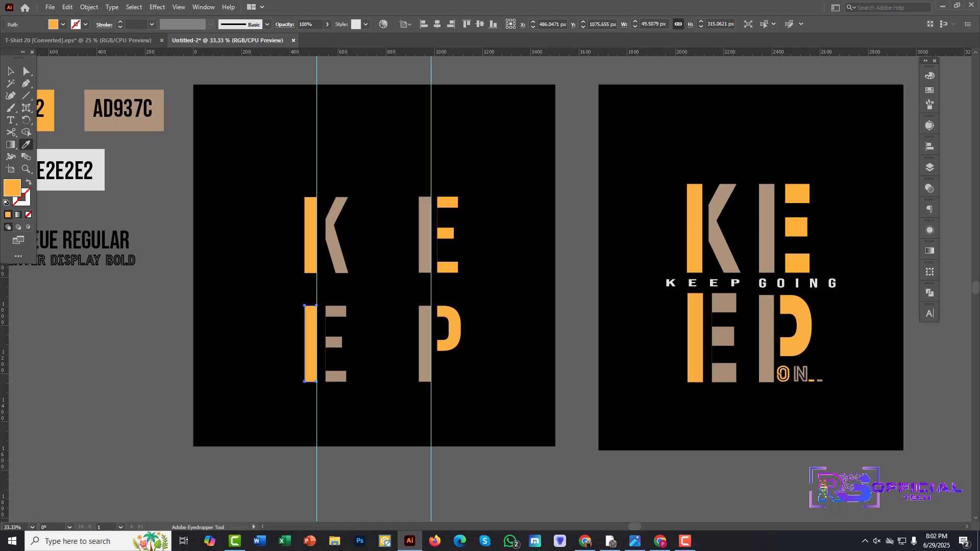
left_click(11, 73)
left_click_drag(262, 177, 464, 388)
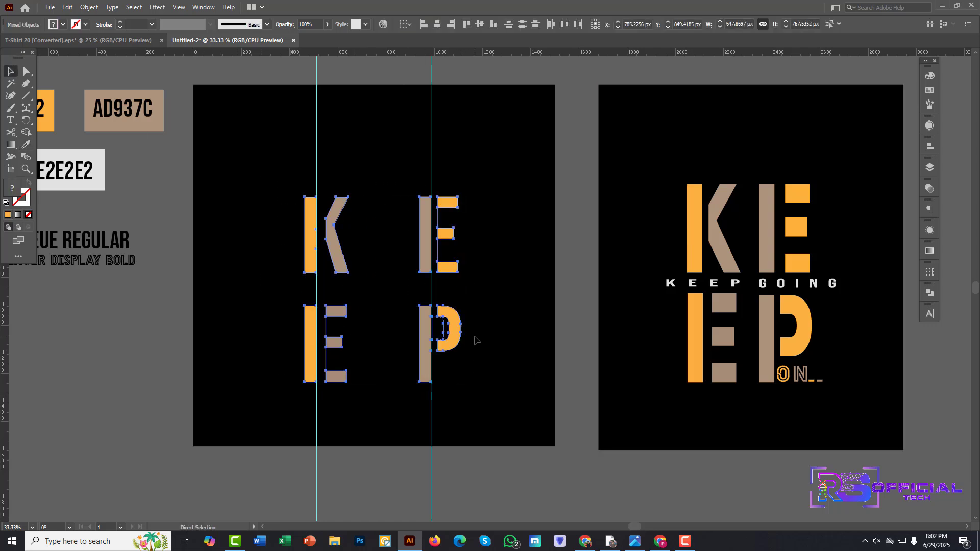
left_click(524, 392)
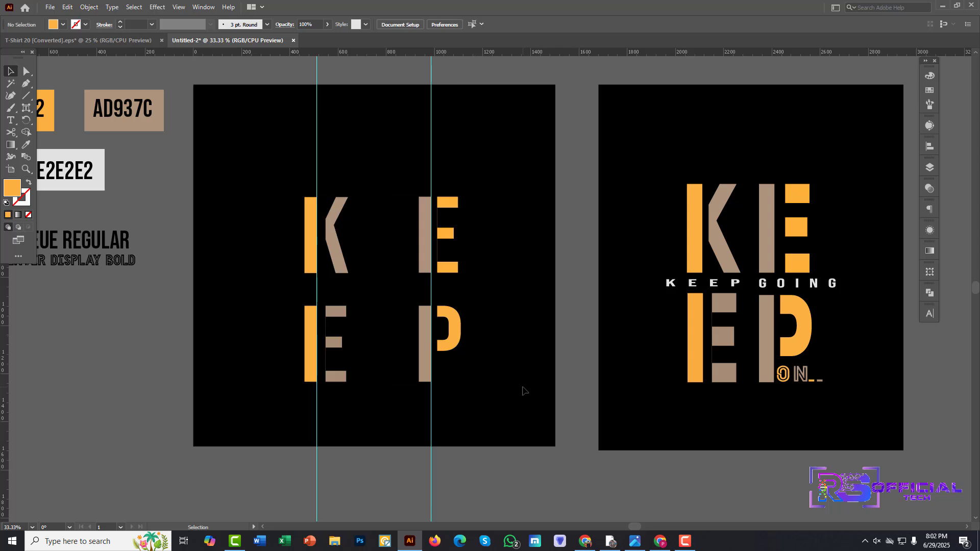
- Ungroup the large KEEP lettering so its parts can be selected separately
scroll(521, 389, "left", 2)
scroll(490, 357, "up", 3)
scroll(481, 346, "down", 4)
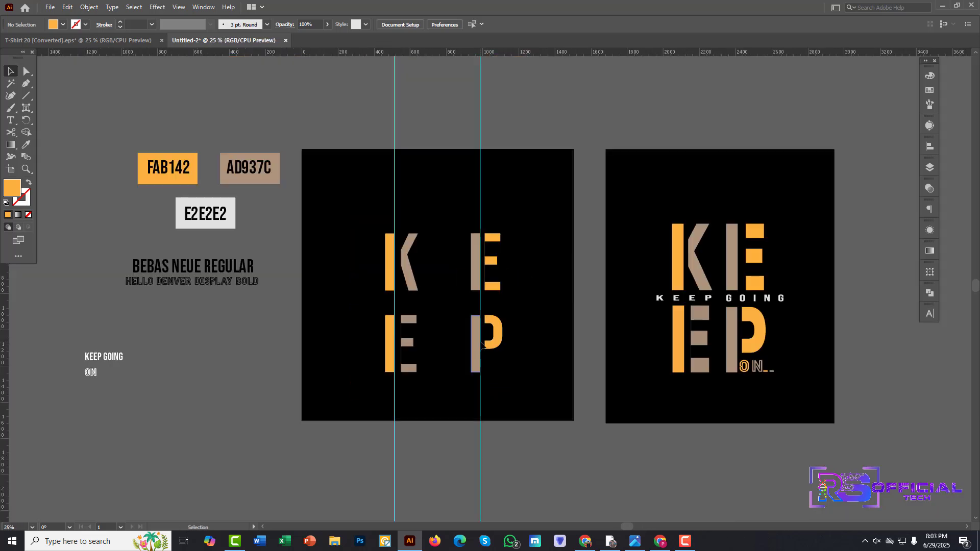
left_click_drag(324, 326, 572, 426)
right_click(470, 329)
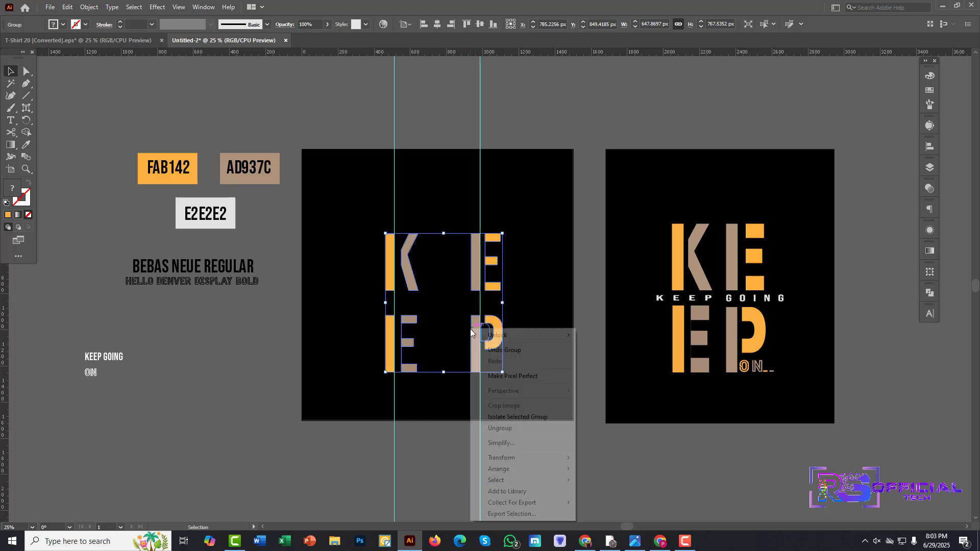
left_click(497, 428)
left_click(444, 357)
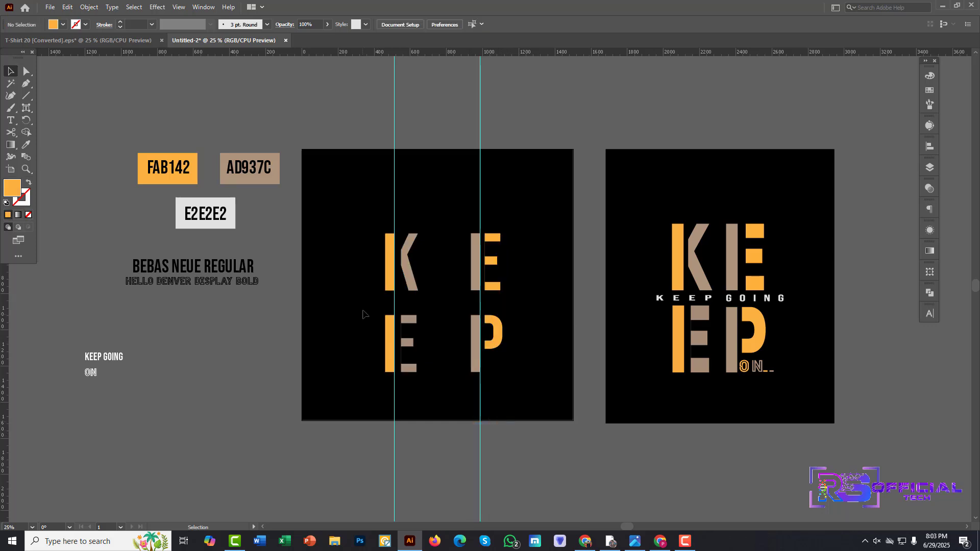
- Move the upper row of K and E parts slightly down, closer to the lower row
left_click_drag(374, 280, 513, 194)
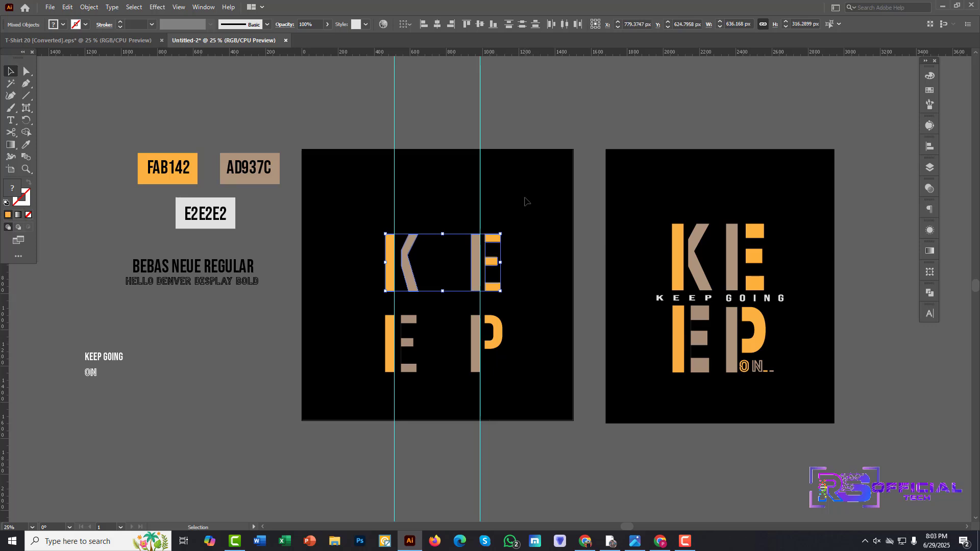
key("shift+Down")
key("shift+Down")
key("shift+Down")
left_click(502, 229)
- Move the small KEEP GOING text beside the artboard, convert it to outlines and ungroup its letters
left_click_drag(86, 360, 272, 321)
right_click(272, 320)
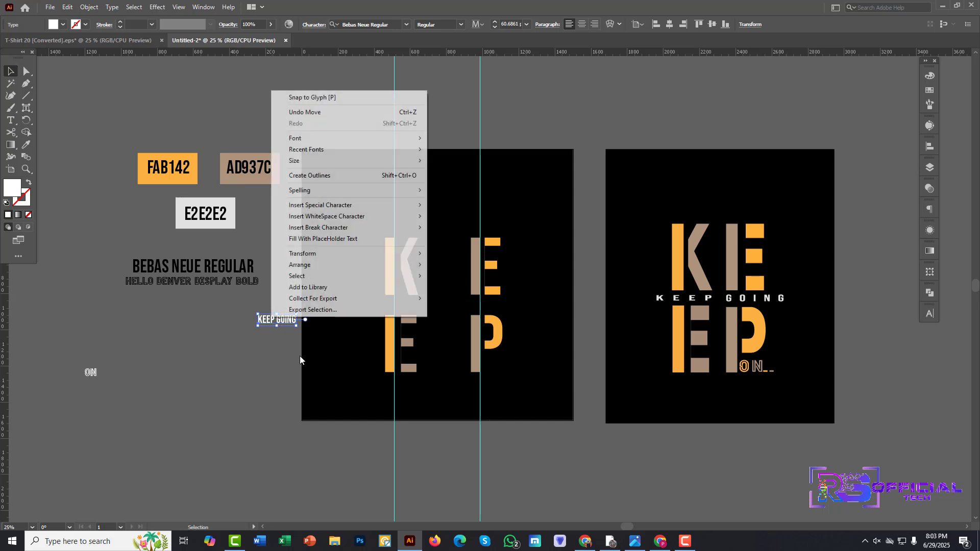
left_click(303, 175)
left_click(264, 344)
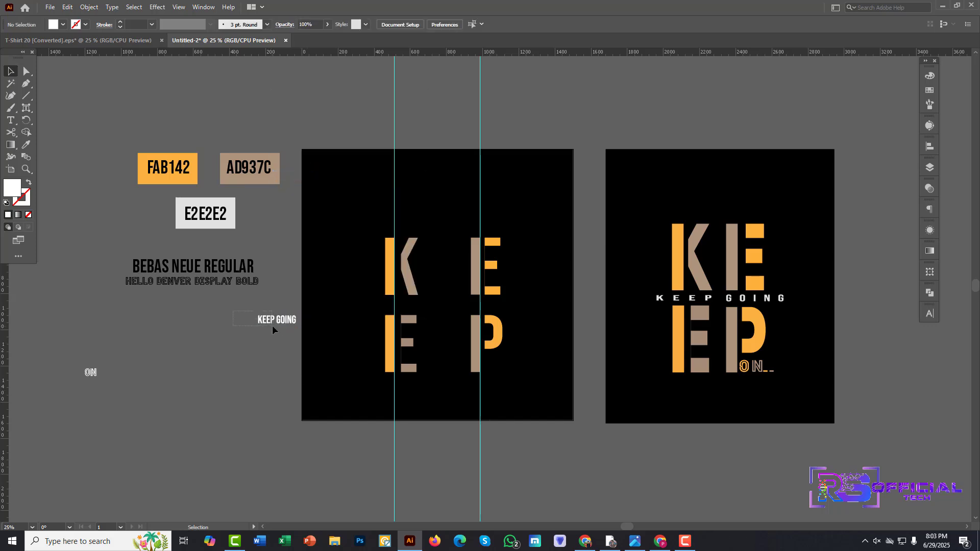
right_click(272, 330)
left_click(279, 411)
- Group the small KEEP's letters and stretch the word horizontally to about 301 px wide
scroll(259, 393, "up", 2)
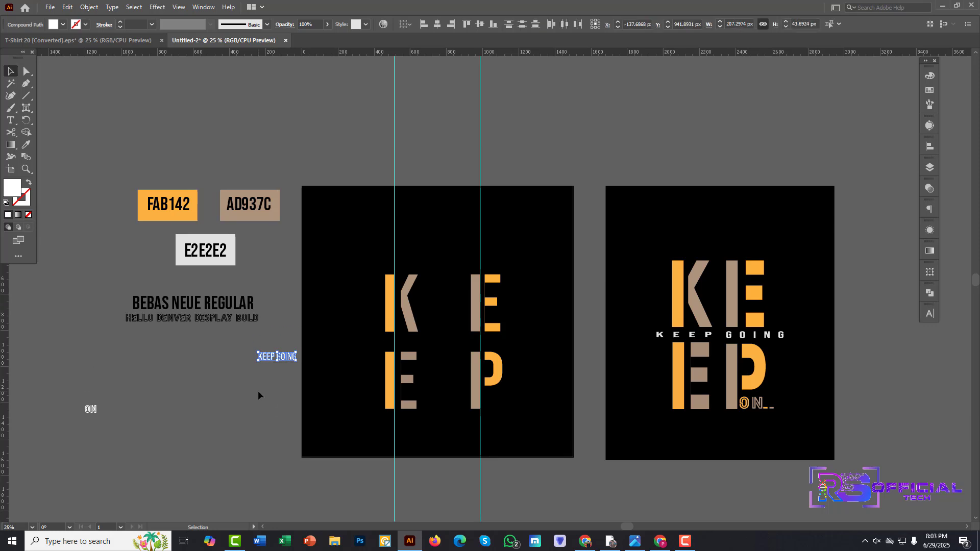
left_click(259, 390)
scroll(262, 373, "up", 1)
left_click(286, 347)
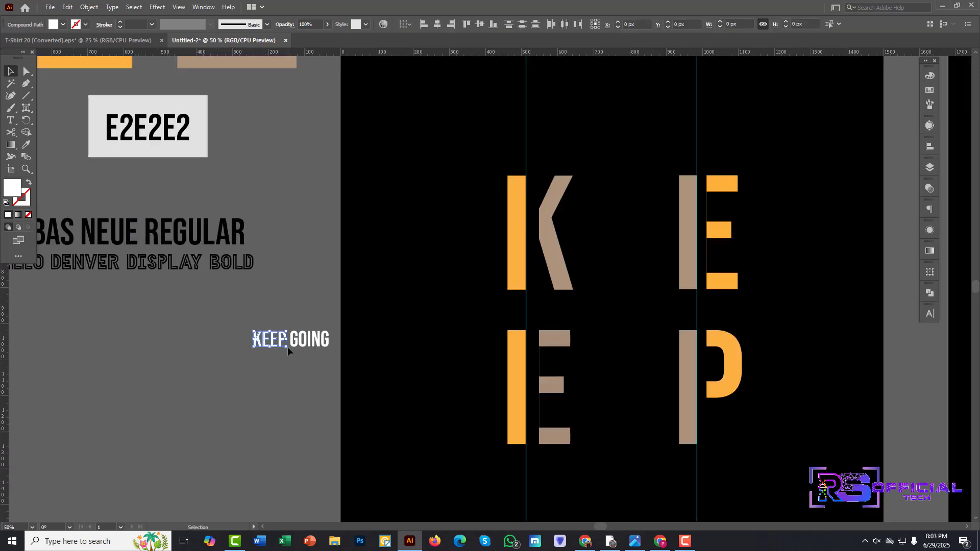
left_click(269, 372)
left_click(276, 346)
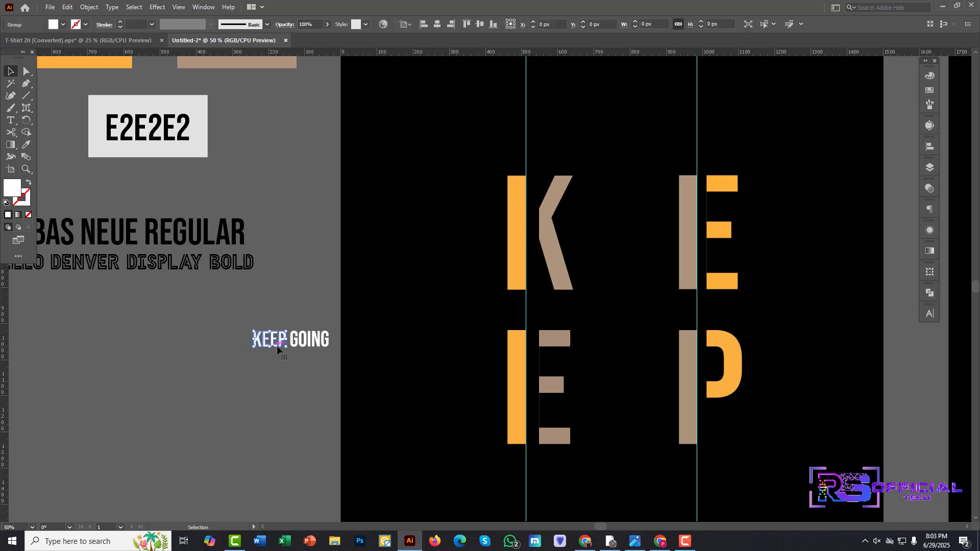
left_click_drag(287, 349, 310, 346)
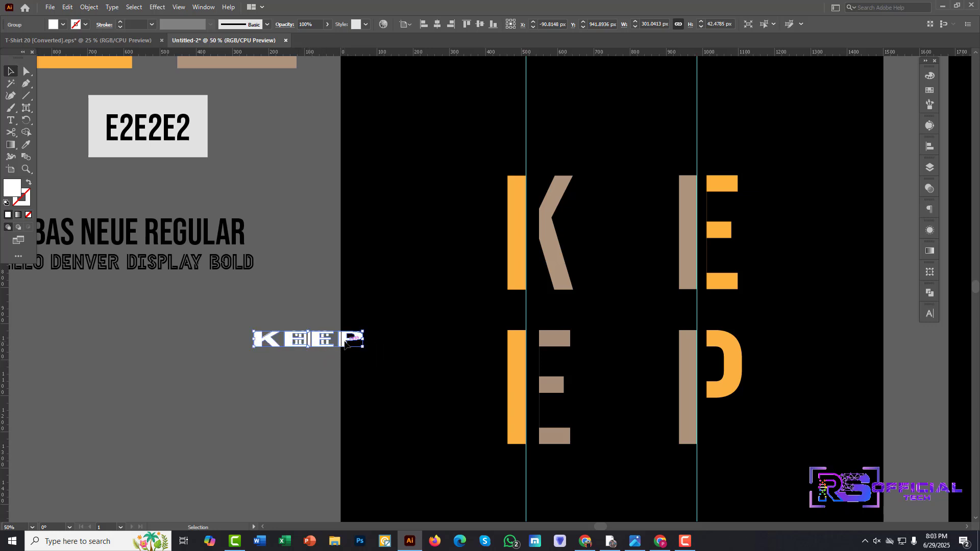
left_click(326, 361)
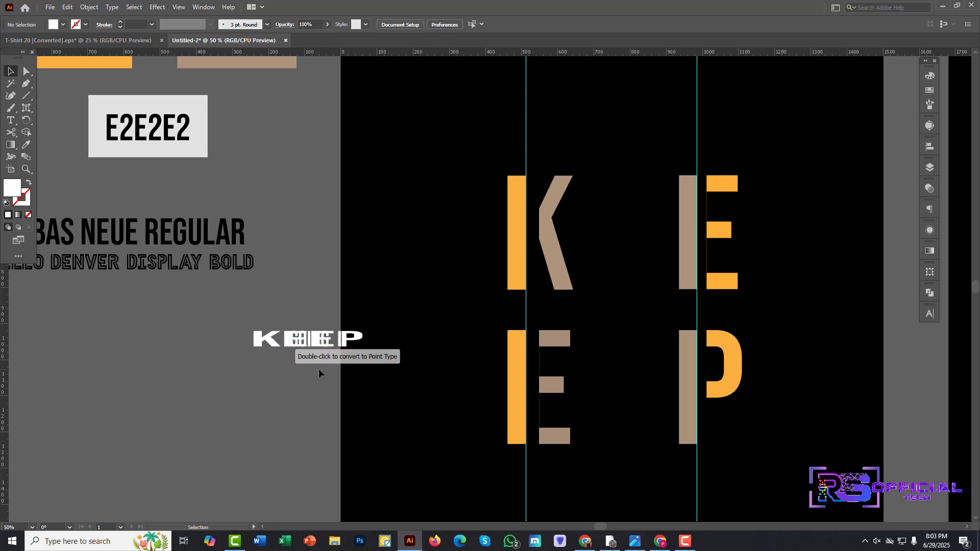
- Place the small KEEP between the large K and the lower E and widen it to about 389 px
left_click_drag(348, 338, 582, 317)
left_click_drag(512, 339, 512, 339)
left_click(476, 356)
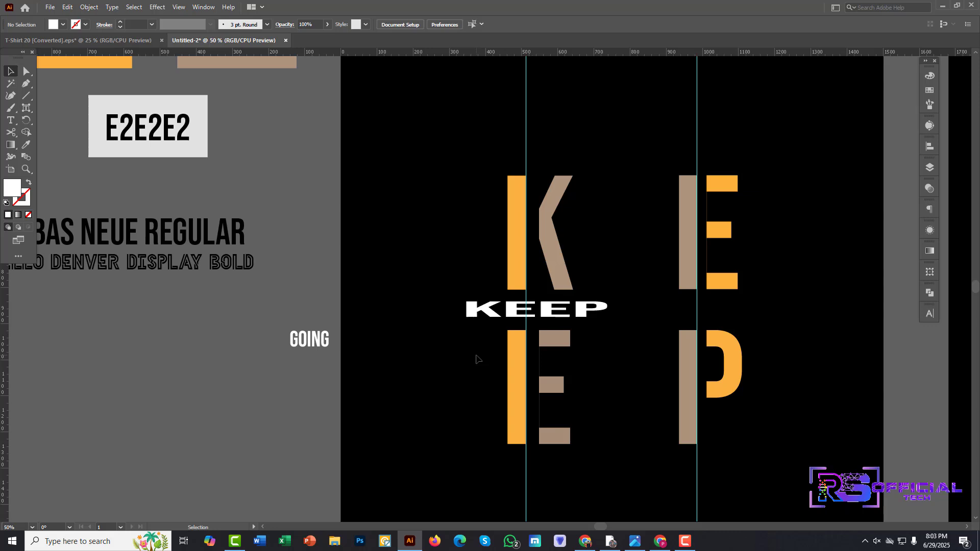
- Place the small GOING between the upper E and the P, stretched to about 301 px wide and 31 px high
scroll(466, 356, "right", 5)
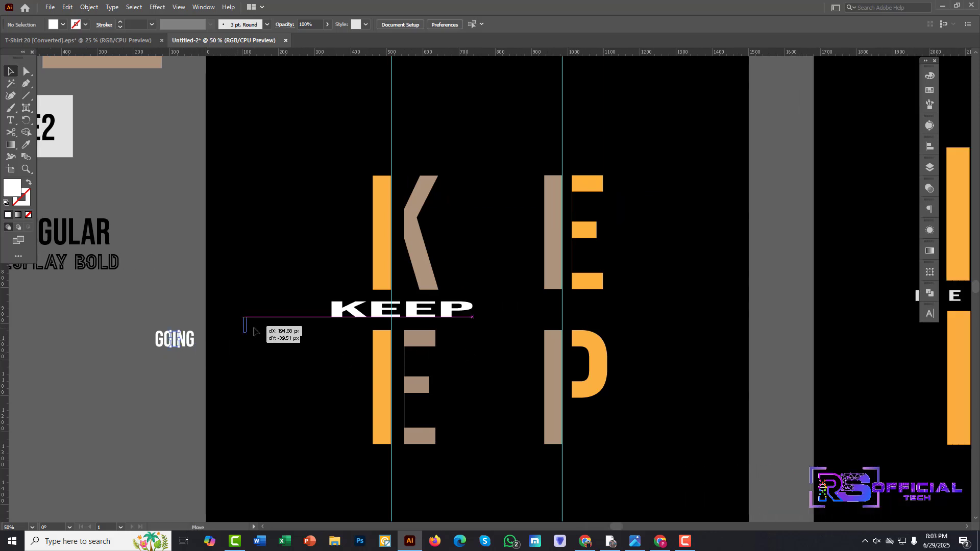
left_click(175, 340)
left_click_drag(146, 317, 632, 313)
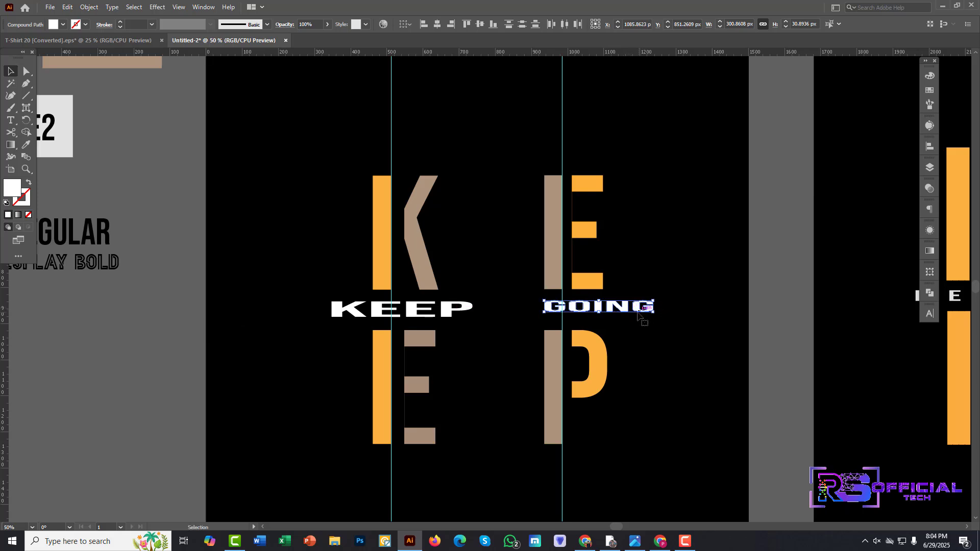
- Reduce the small KEEP to match GOING's height and align the two words on their vertical centers
left_click(396, 314)
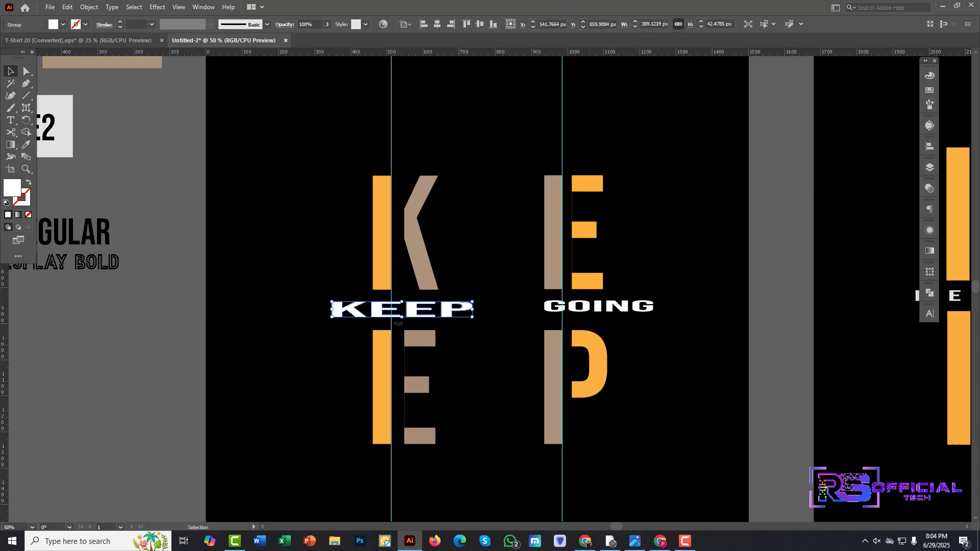
left_click_drag(404, 319, 617, 309)
left_click(289, 337)
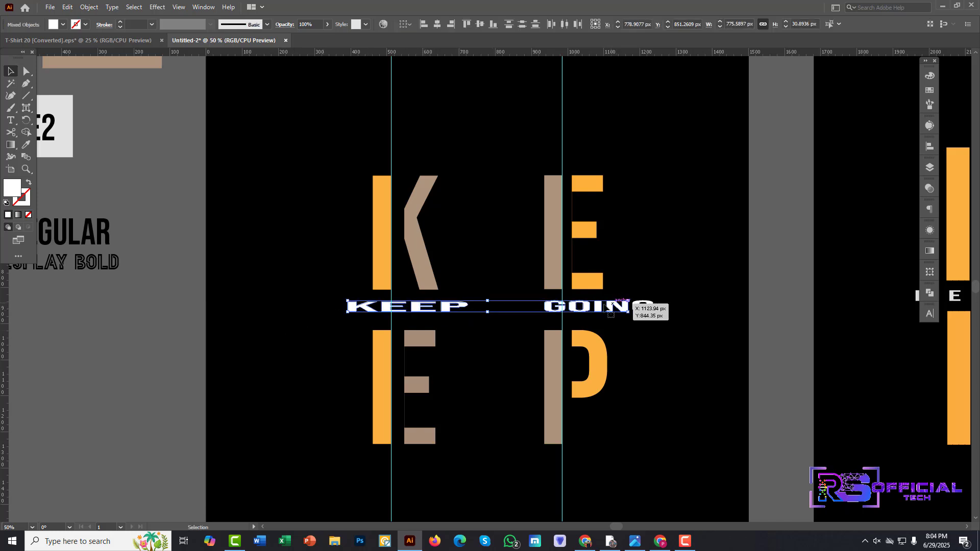
left_click(484, 25)
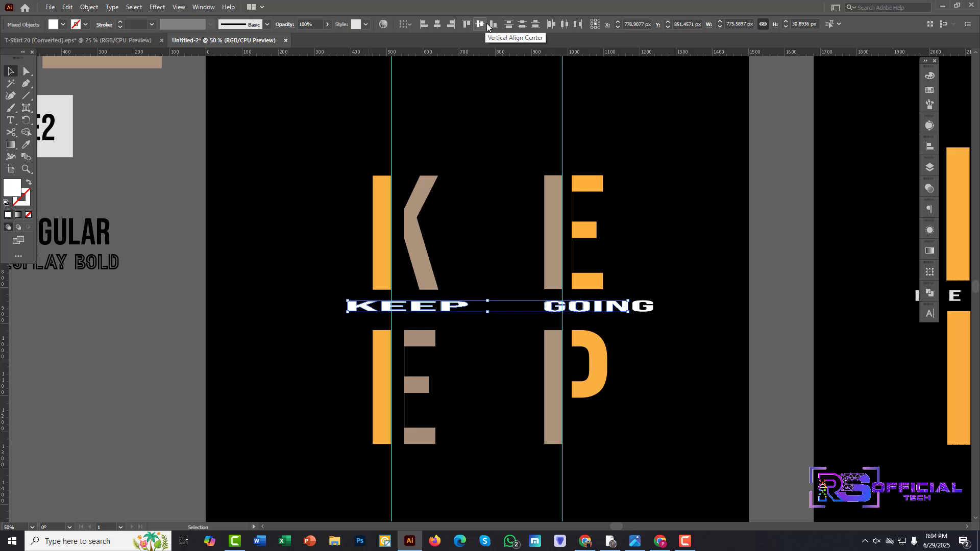
key("a")
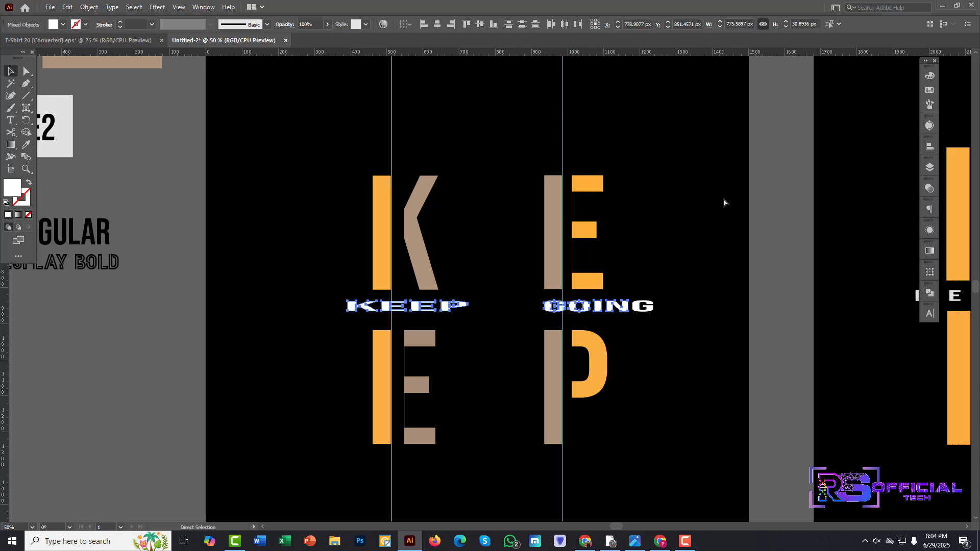
key("v")
left_click(756, 213)
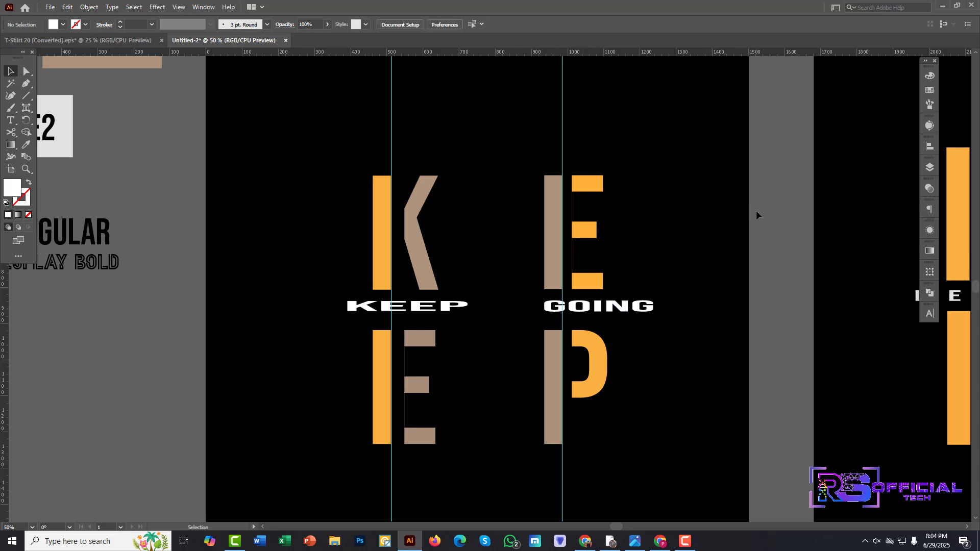
- Move the ON text onto the artboard below the P's bowl and enlarge it to about 112 pt
scroll(755, 214, "down", 4)
scroll(755, 214, "right", 3)
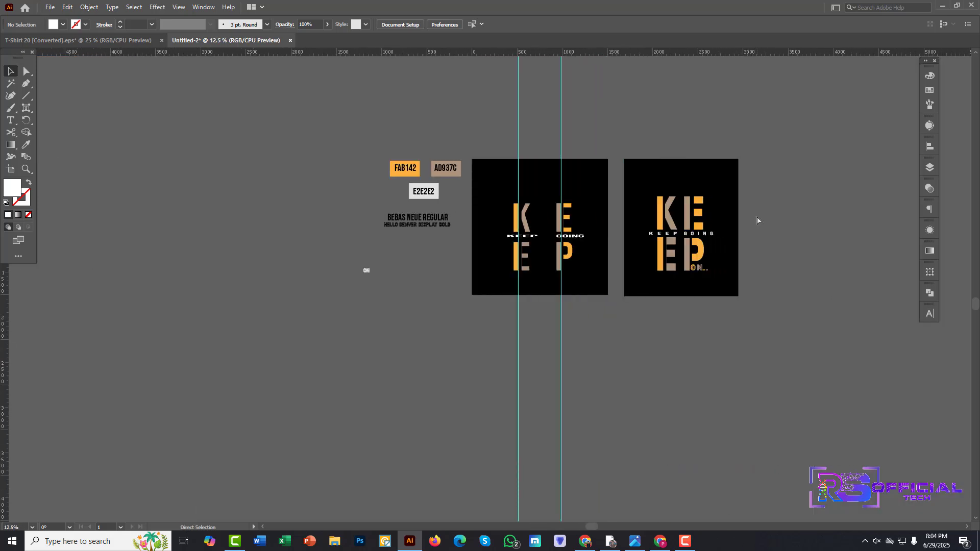
scroll(752, 225, "up", 5)
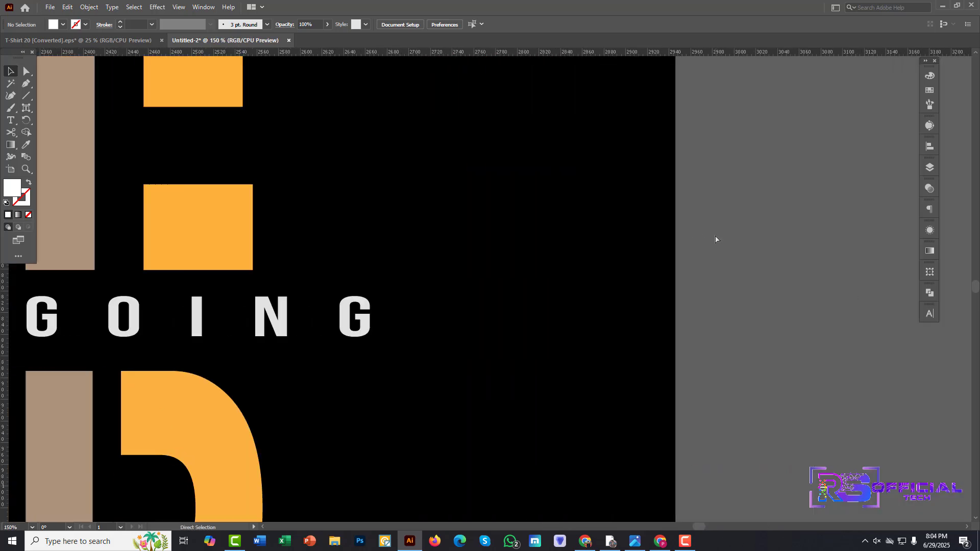
scroll(722, 207, "left", 1)
scroll(726, 209, "down", 2)
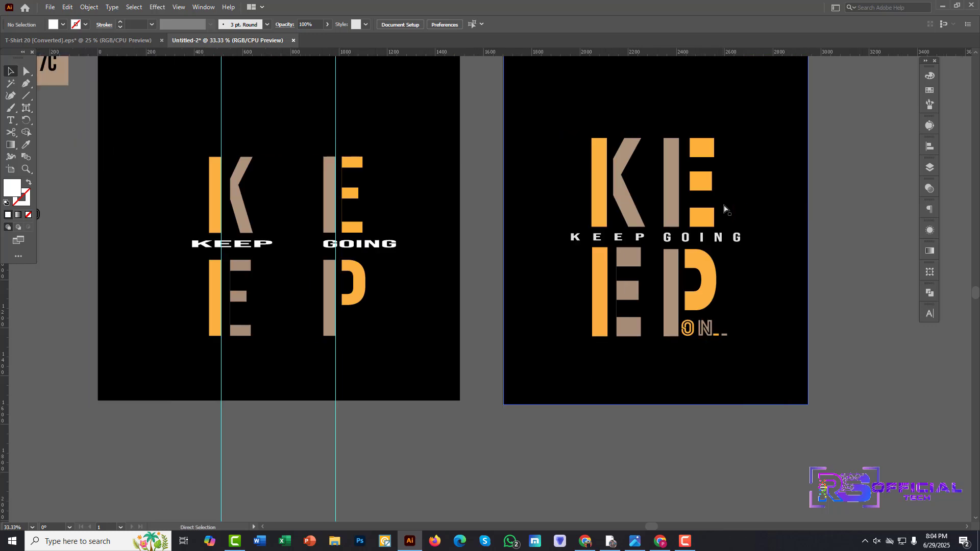
scroll(722, 212, "left", 4)
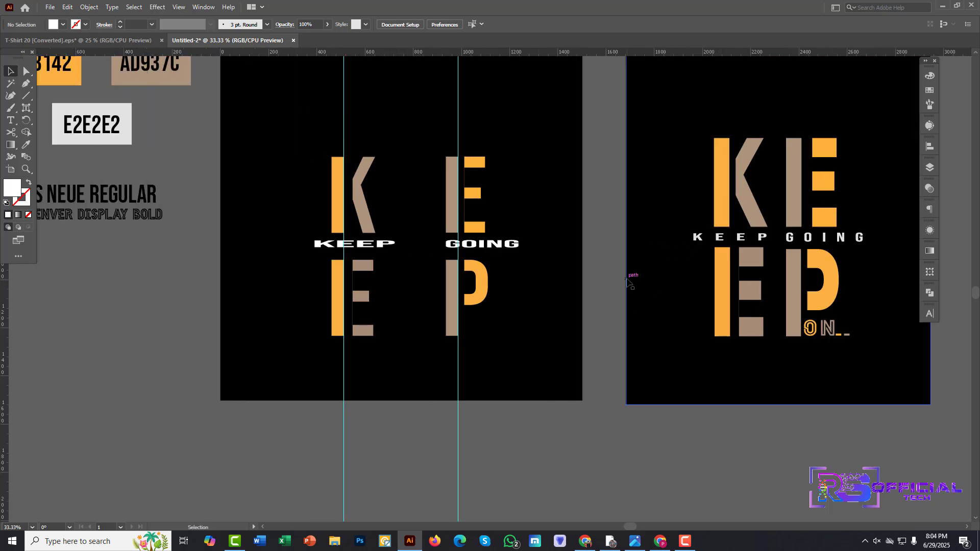
scroll(616, 284, "left", 3)
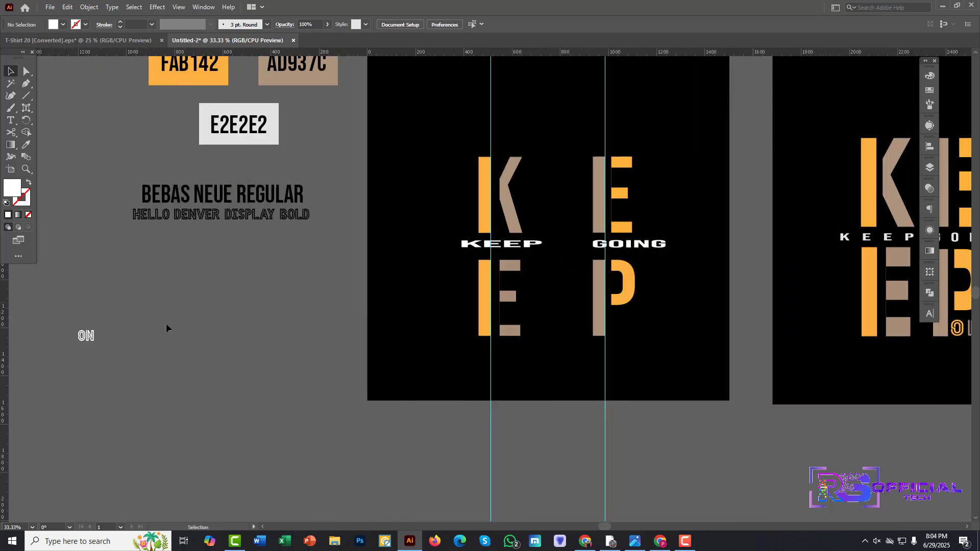
left_click(84, 337)
left_click_drag(88, 338, 633, 333)
scroll(618, 320, "right", 3)
scroll(619, 320, "right", 1)
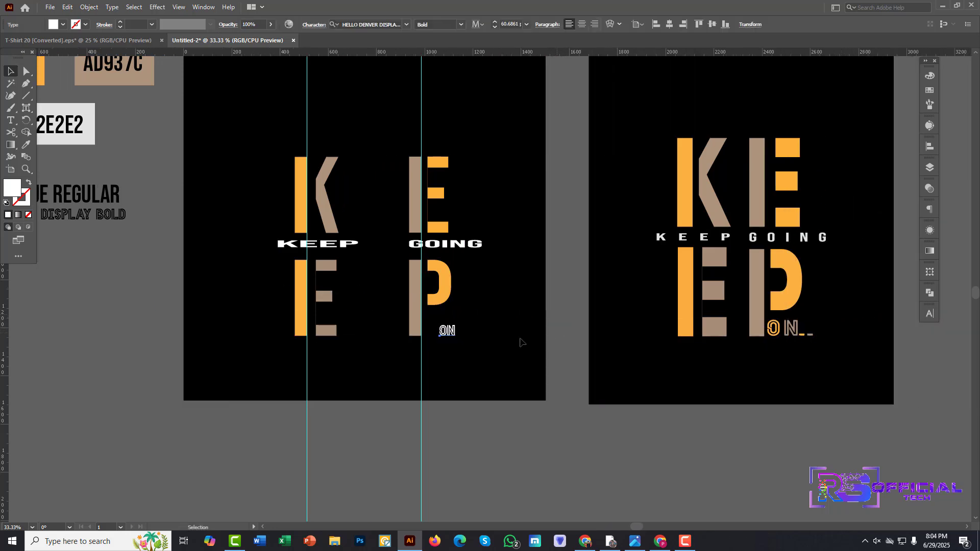
left_click_drag(457, 338, 470, 348)
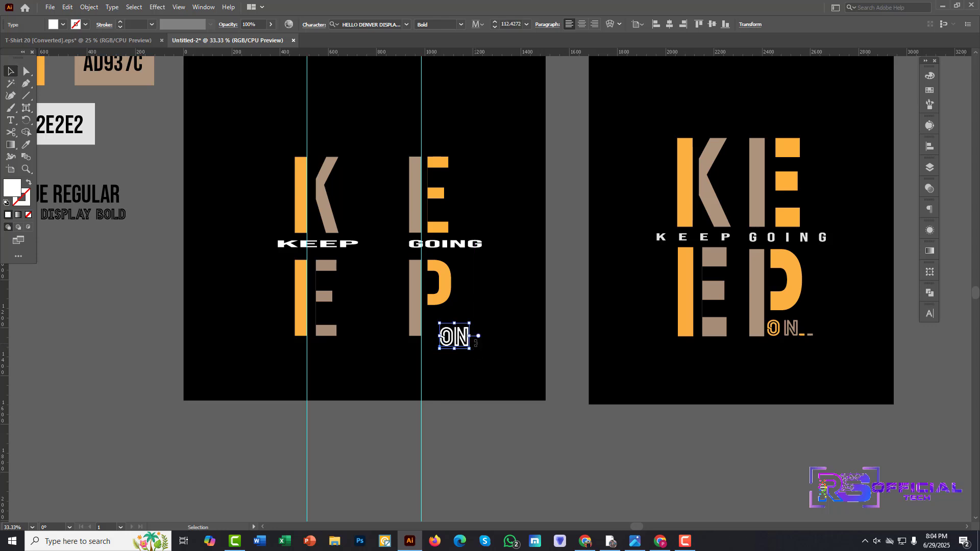
- Convert ON to outlines, scale it to about 90 by 63 px and set it beside the foot of the P's stem
right_click(456, 335)
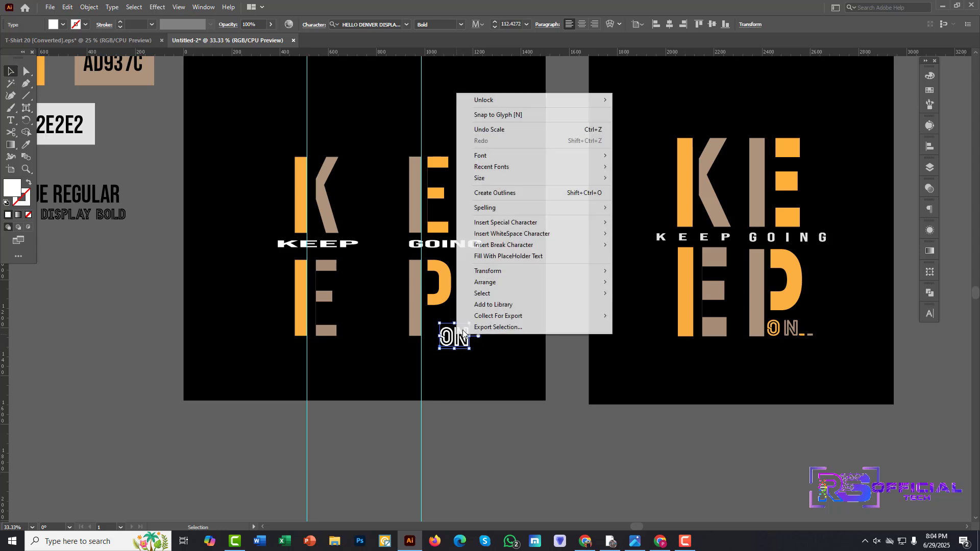
left_click(512, 192)
left_click_drag(455, 334, 457, 335)
scroll(458, 336, "up", 2)
scroll(458, 336, "up", 1)
left_click_drag(449, 388, 423, 397)
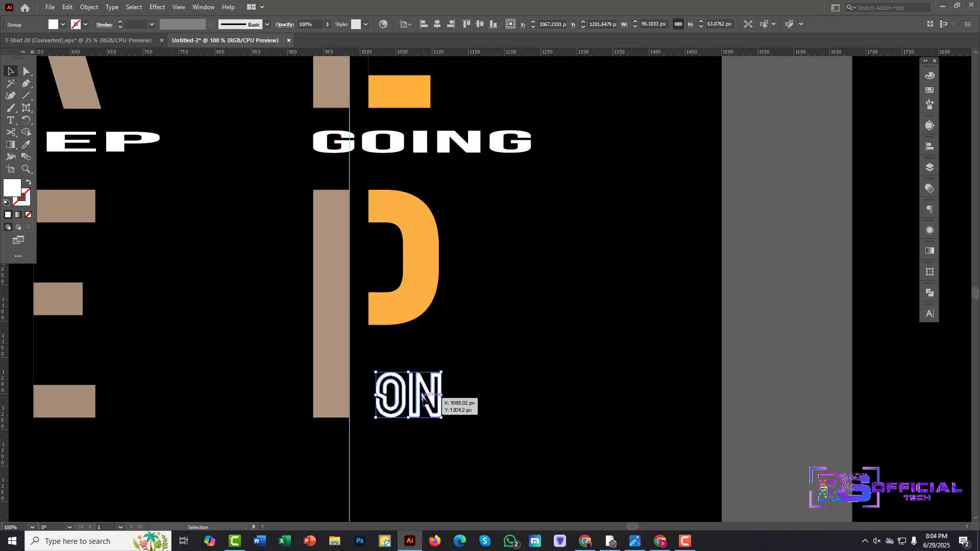
- Fill the outlined ON with the orange sampled from the large P's bowl
left_click(25, 146)
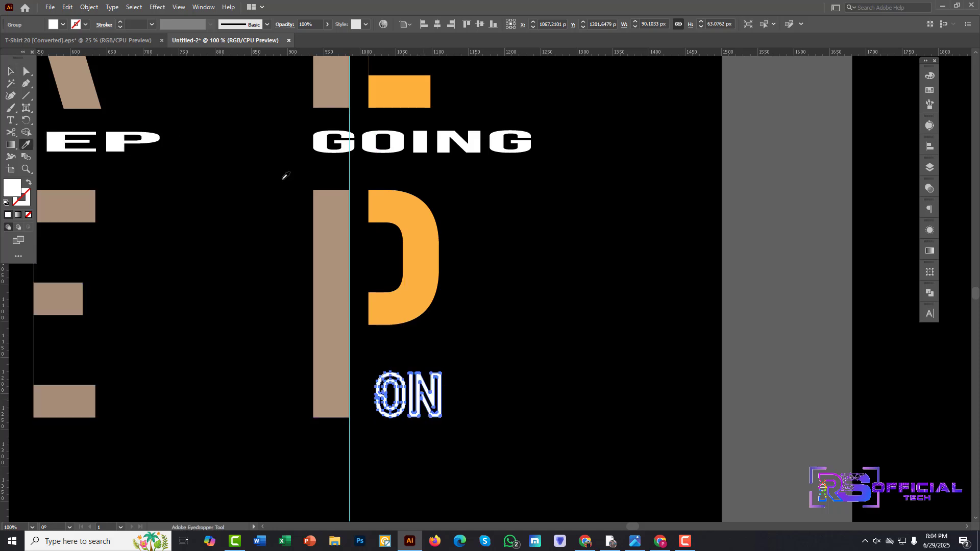
left_click(385, 203)
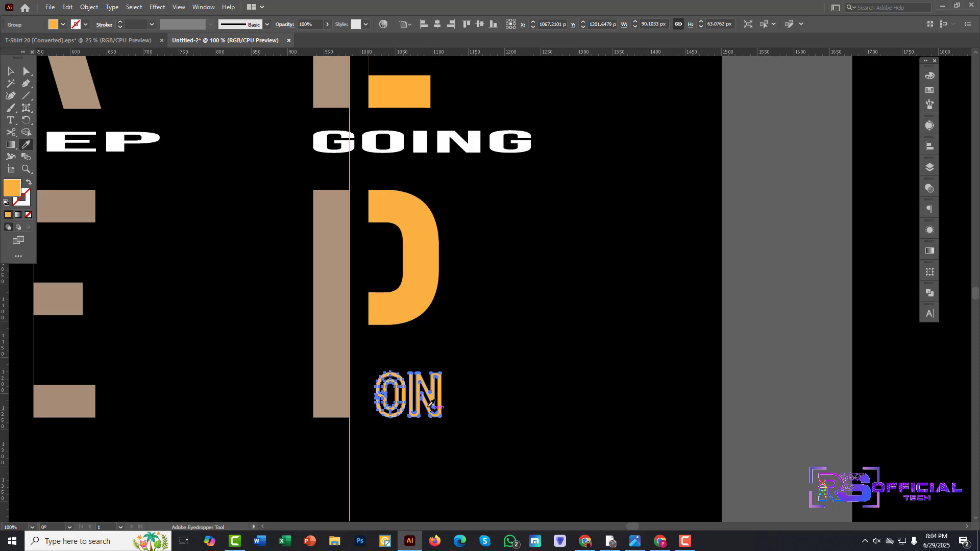
key("v")
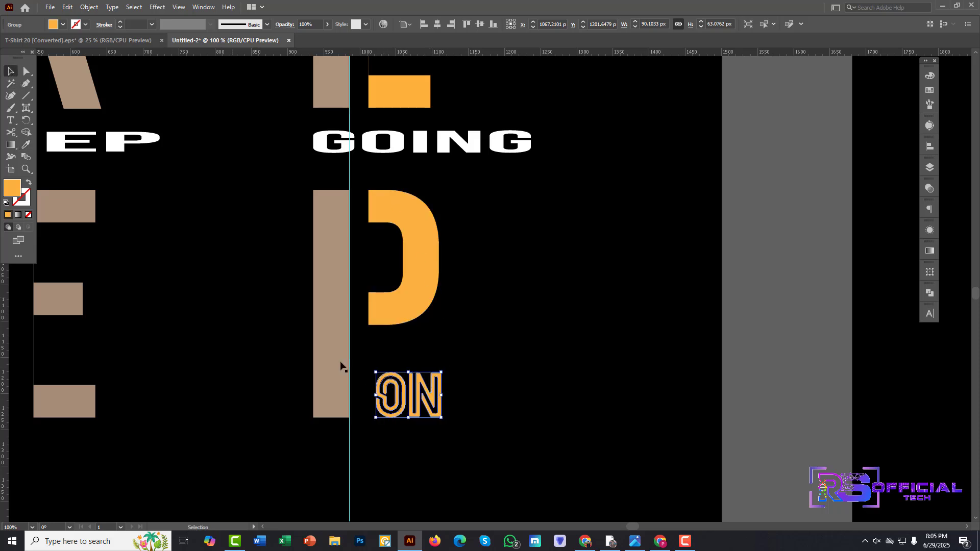
left_click(392, 403)
double_click(400, 392)
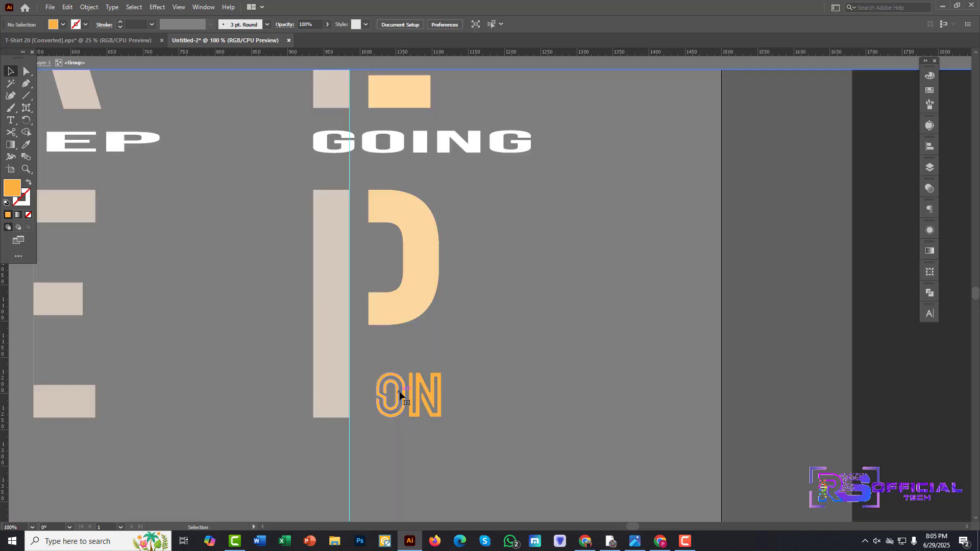
scroll(399, 393, "down", 1)
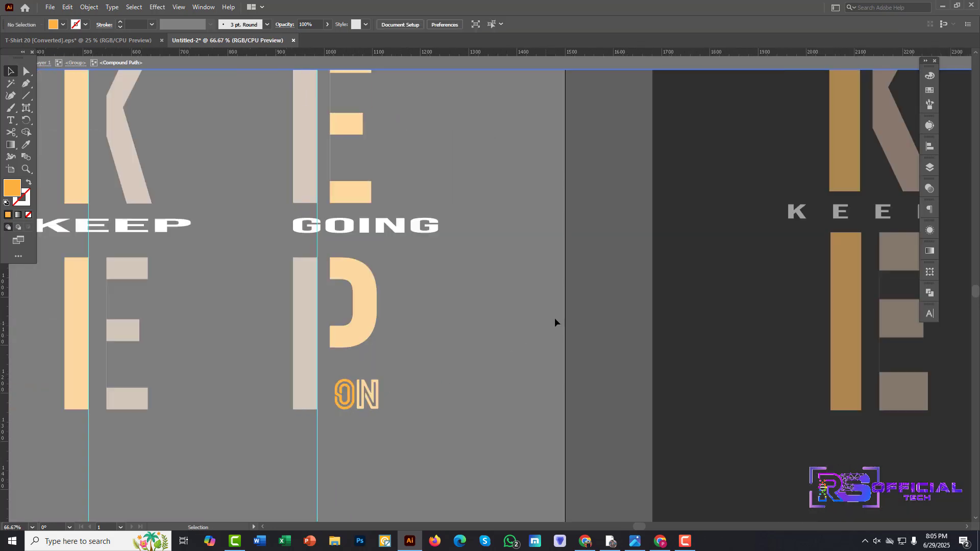
double_click(554, 322)
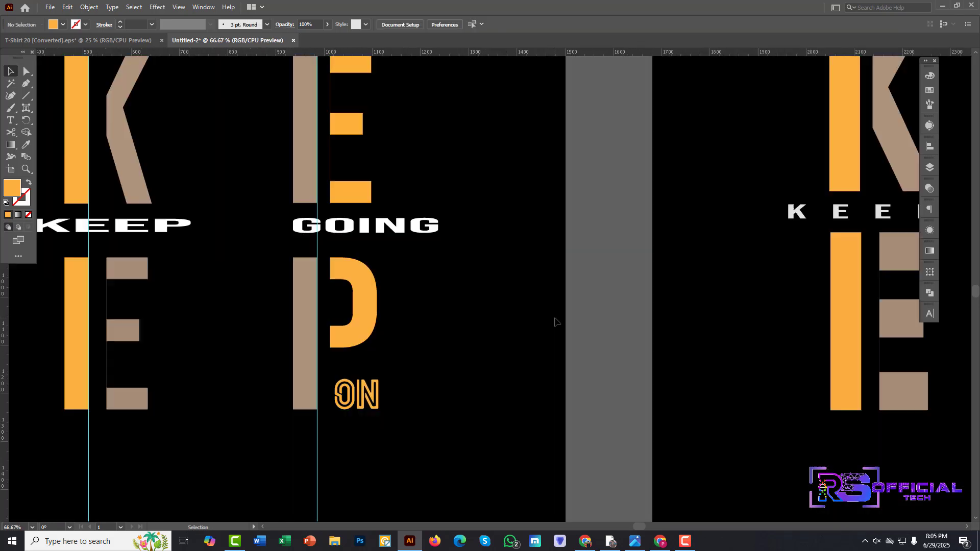
- Isolate the ON group and fill its N with the tan sampled from the reference design
scroll(422, 383, "right", 3)
scroll(421, 380, "down", 2)
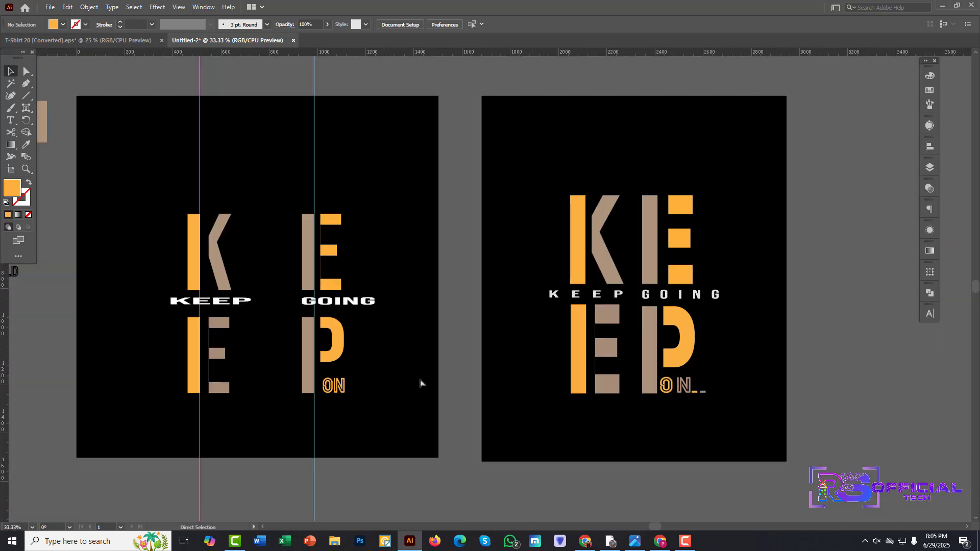
scroll(420, 385, "right", 2)
scroll(308, 387, "up", 3)
double_click(320, 383)
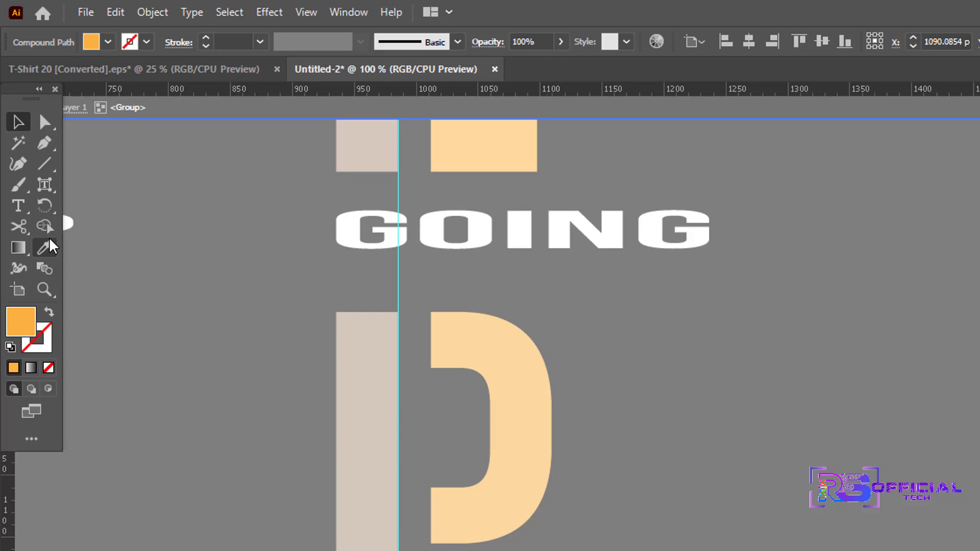
left_click(49, 242)
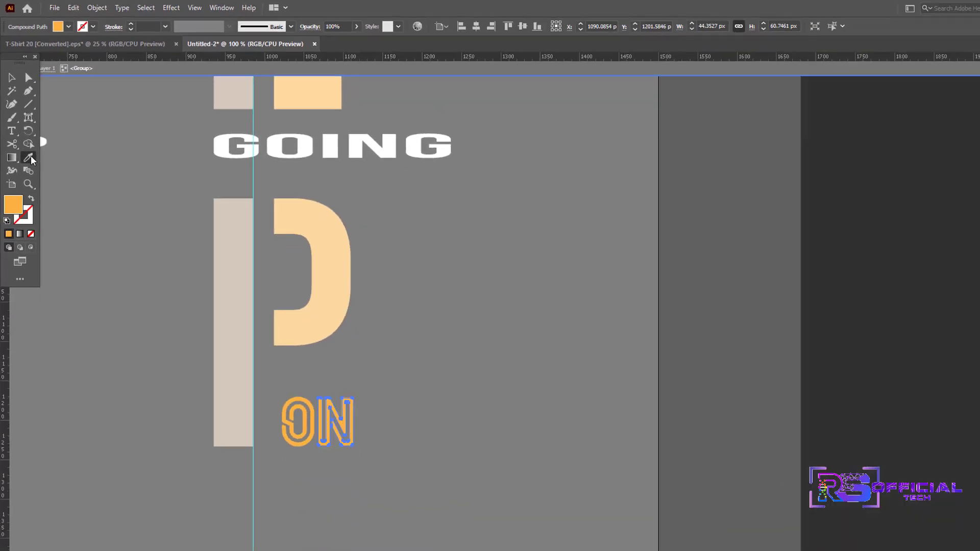
left_click(365, 391)
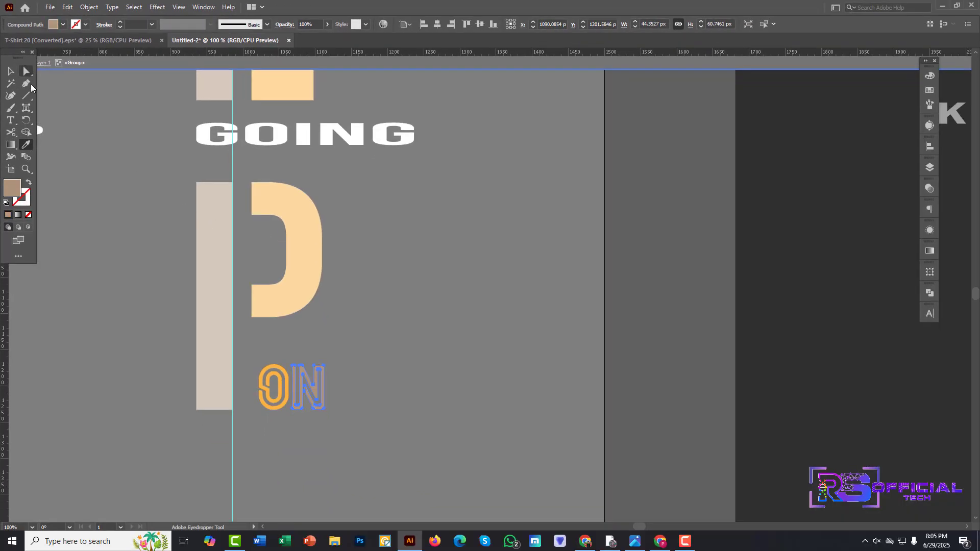
left_click(11, 71)
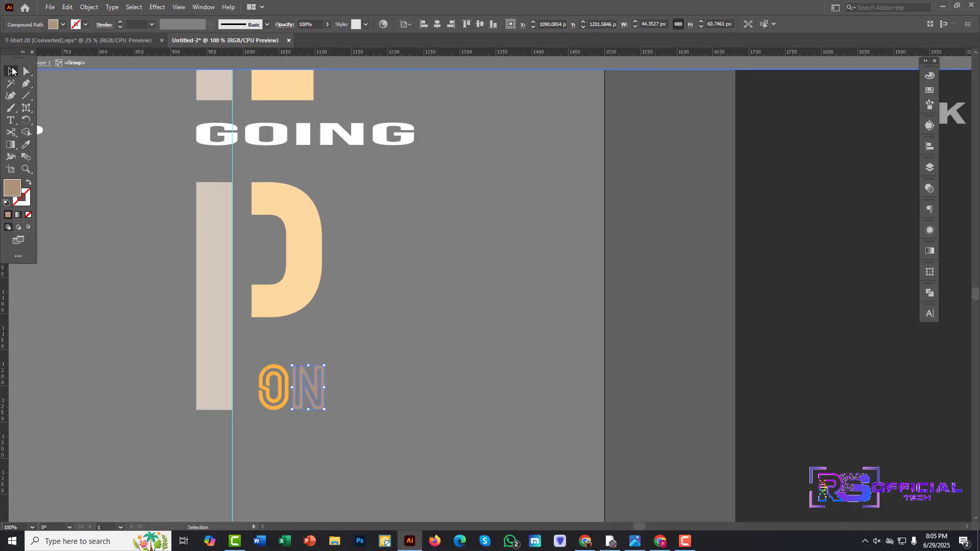
double_click(118, 204)
- Draw a tan rectangle about 17 by 8 px beside the N's foot and place a duplicate next to it as a second dash
scroll(212, 250, "down", 1)
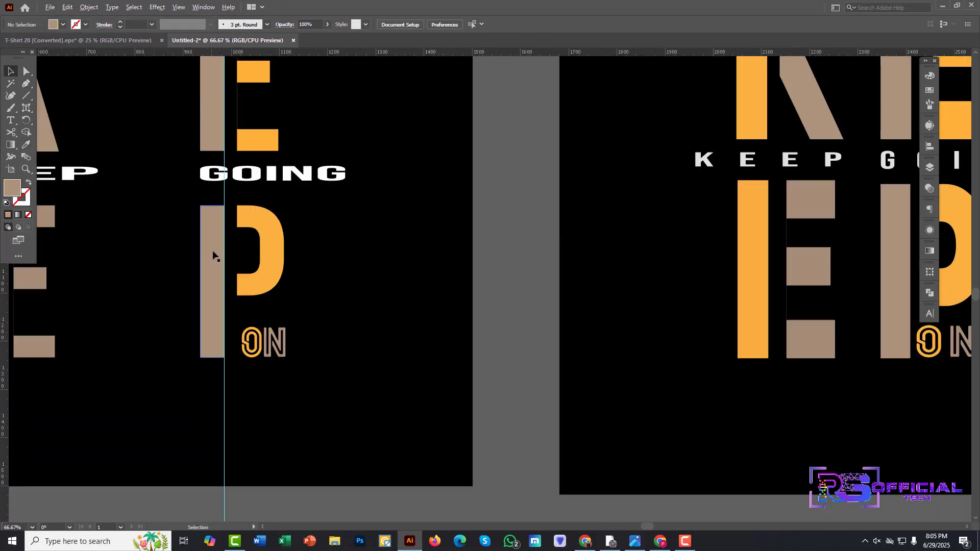
scroll(220, 268, "left", 1)
scroll(232, 272, "left", 1)
scroll(240, 276, "down", 1)
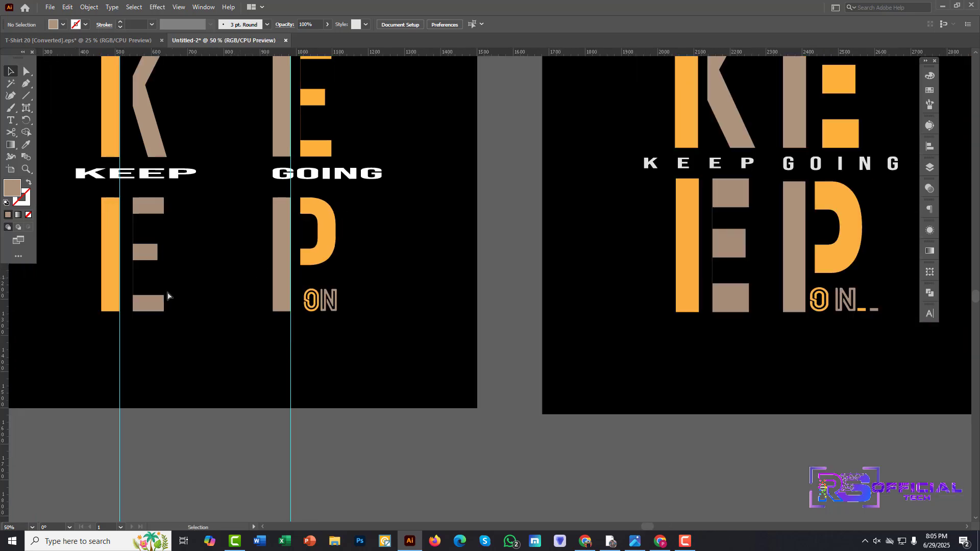
scroll(400, 322, "left", 1)
scroll(400, 321, "up", 4)
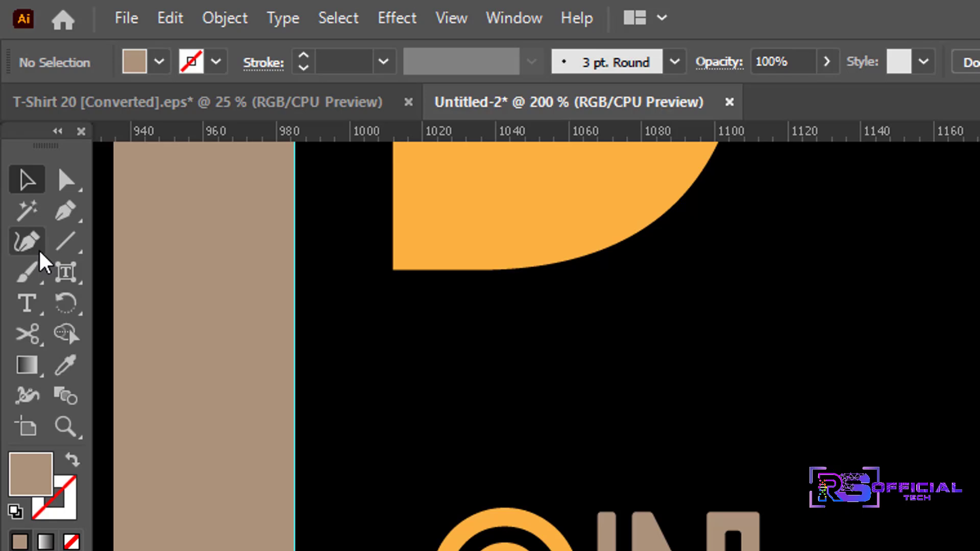
left_click(25, 97)
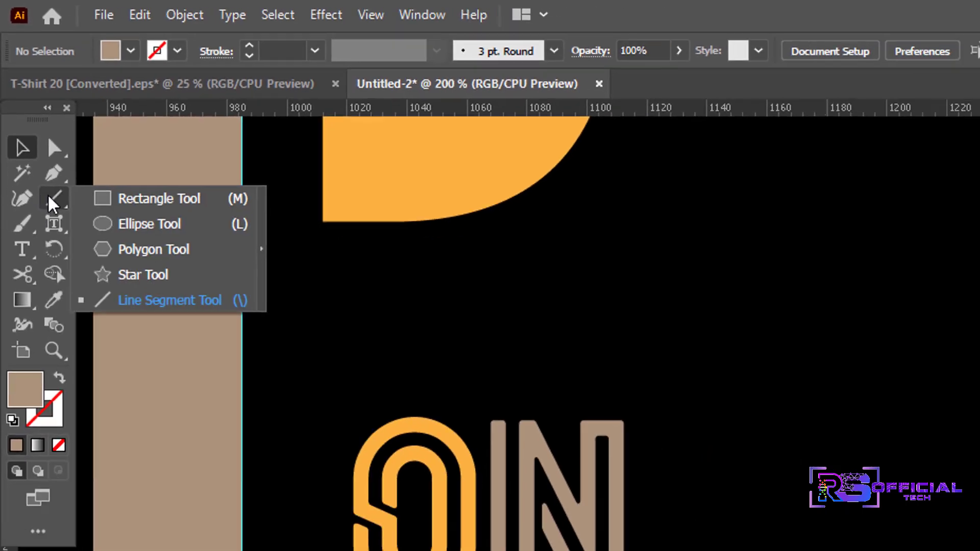
left_click(154, 199)
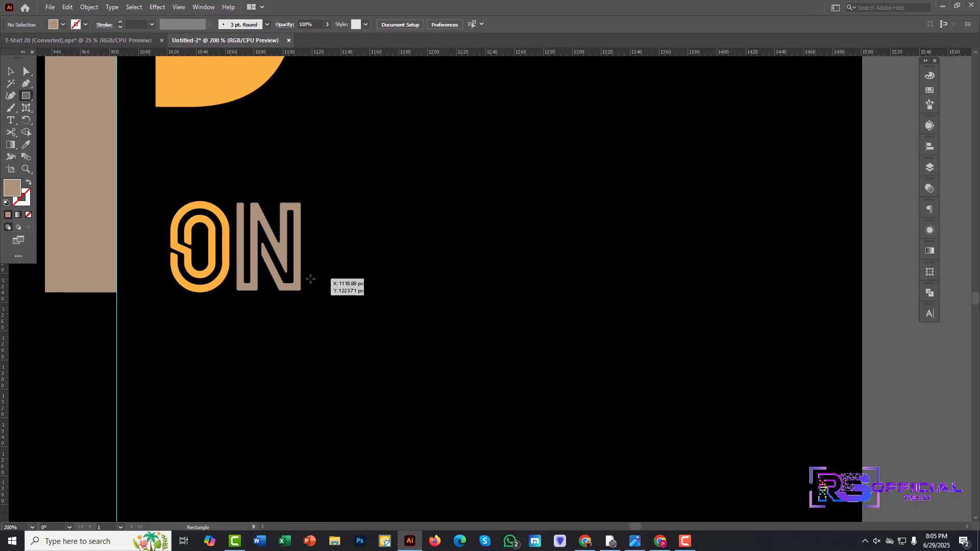
left_click_drag(311, 278, 363, 288)
left_click(8, 75)
key("ctrl+minus")
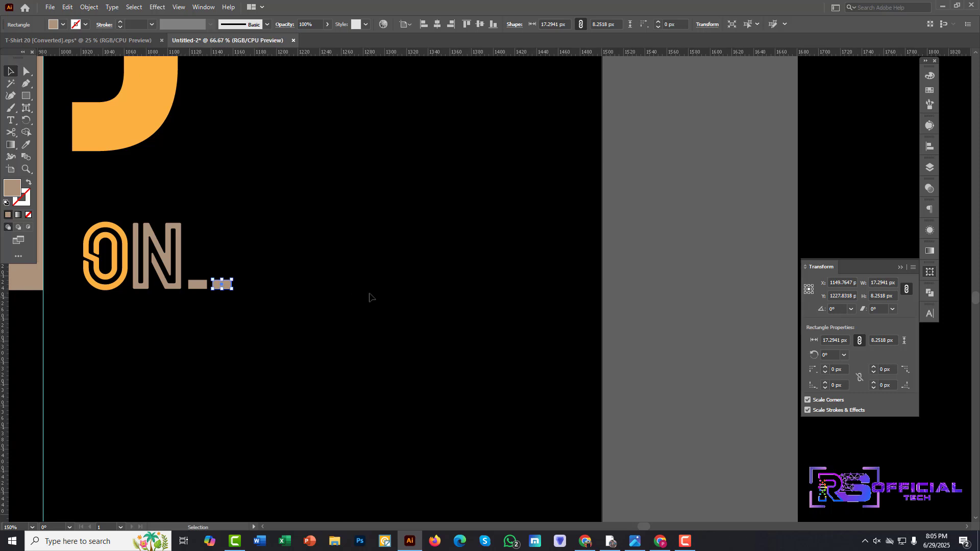
key("ctrl+minus")
key("ctrl+minus")
key("ctrl+minus")
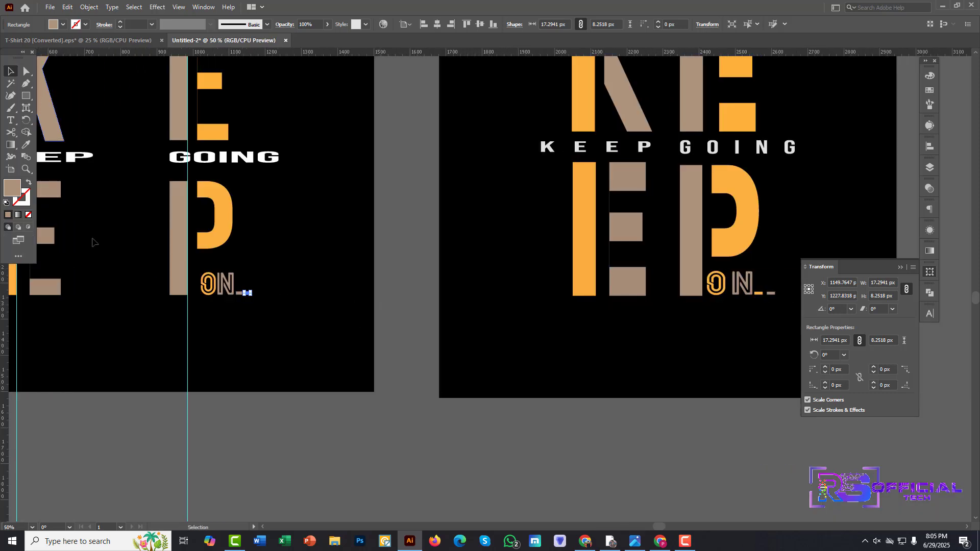
- Fill the dash nearest the N with the orange of the design
left_click(238, 365)
scroll(241, 301, "up", 3)
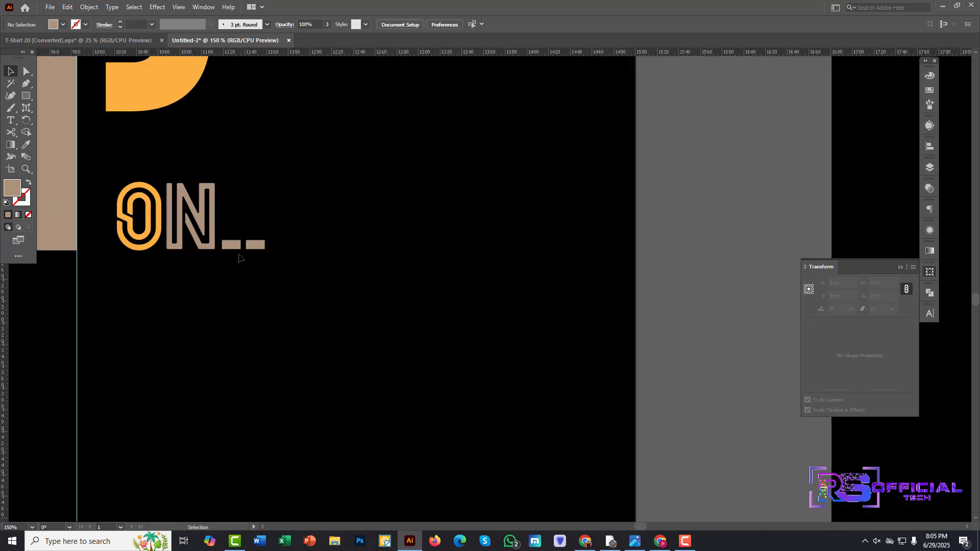
left_click(232, 247)
left_click(26, 145)
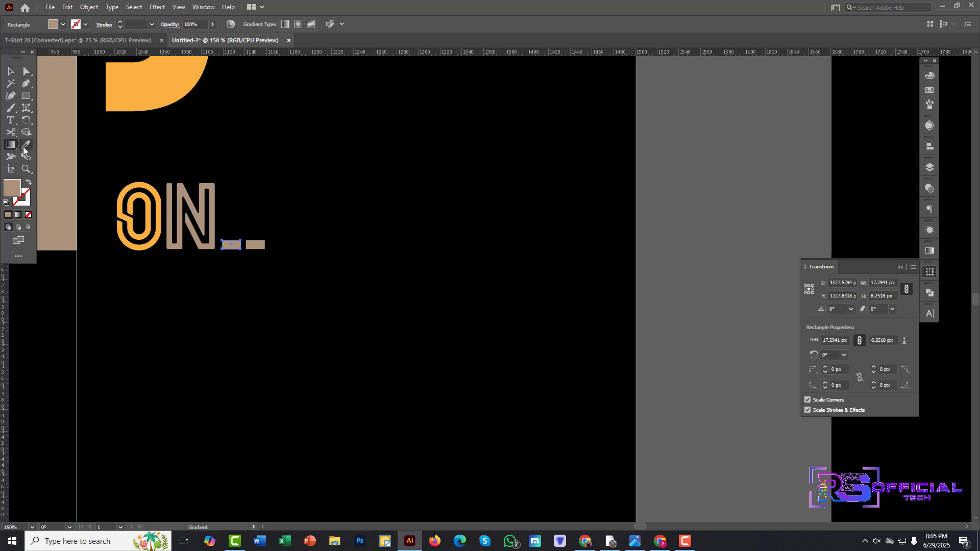
left_click(12, 72)
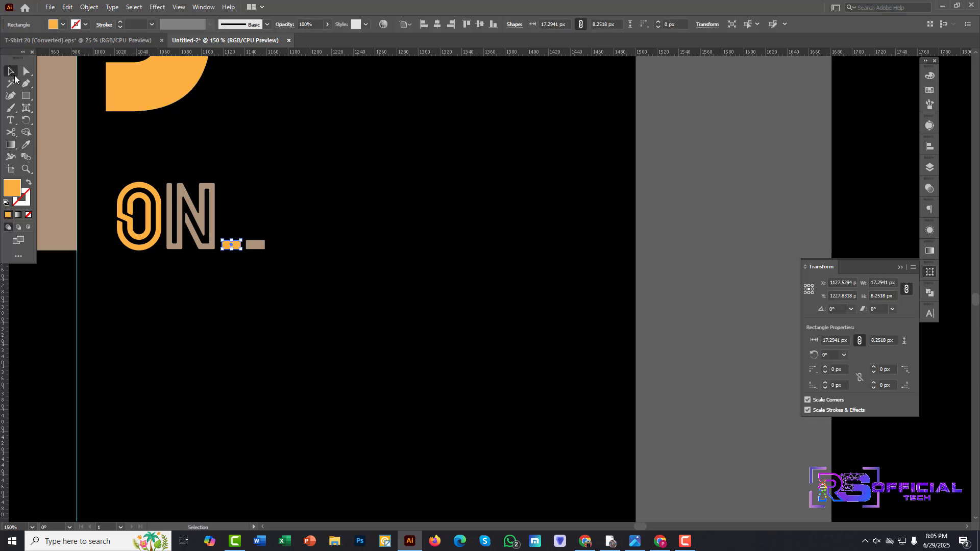
- Group the whole KEEP design on the working artboard and scale it down to about 807 by 710 px
scroll(212, 172, "down", 3)
scroll(287, 305, "up", 3)
scroll(286, 306, "left", 5)
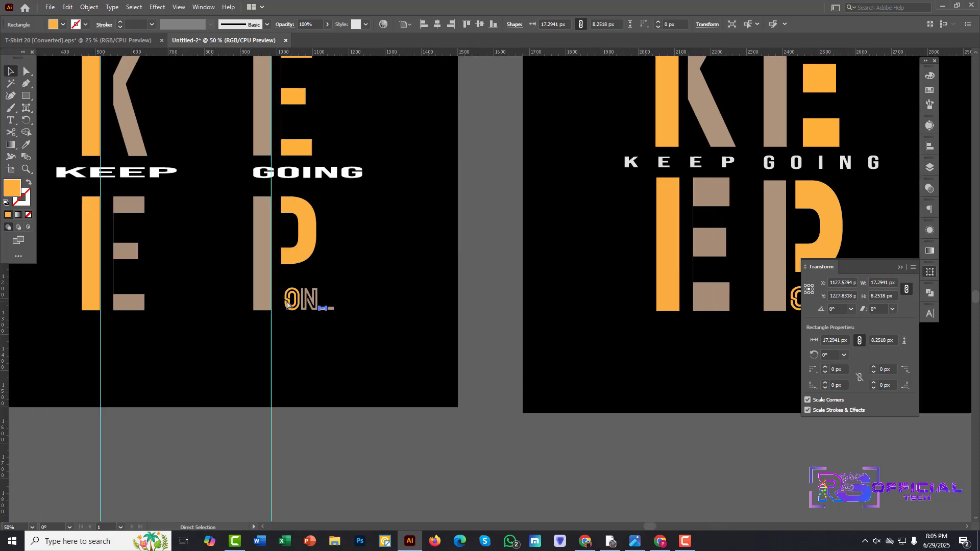
scroll(285, 305, "down", 3)
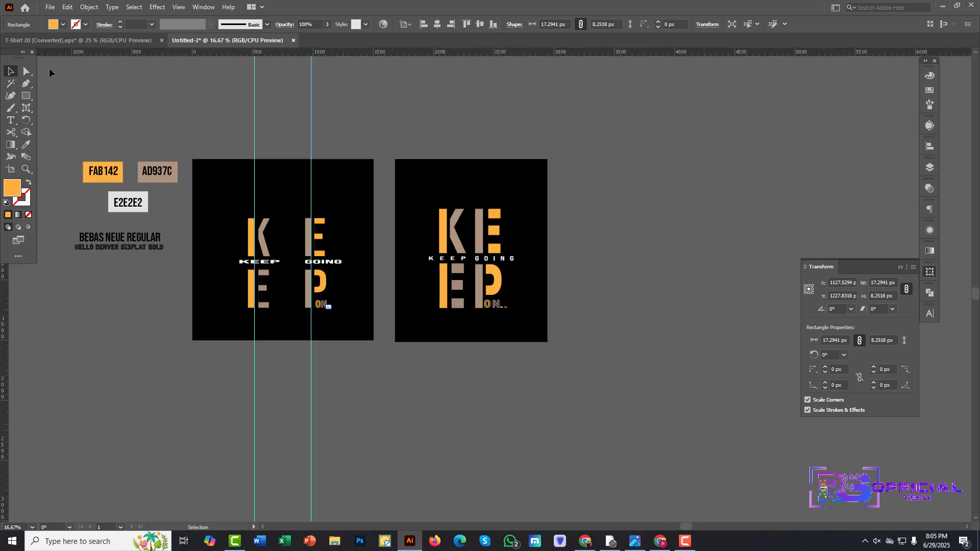
left_click_drag(238, 206, 343, 333)
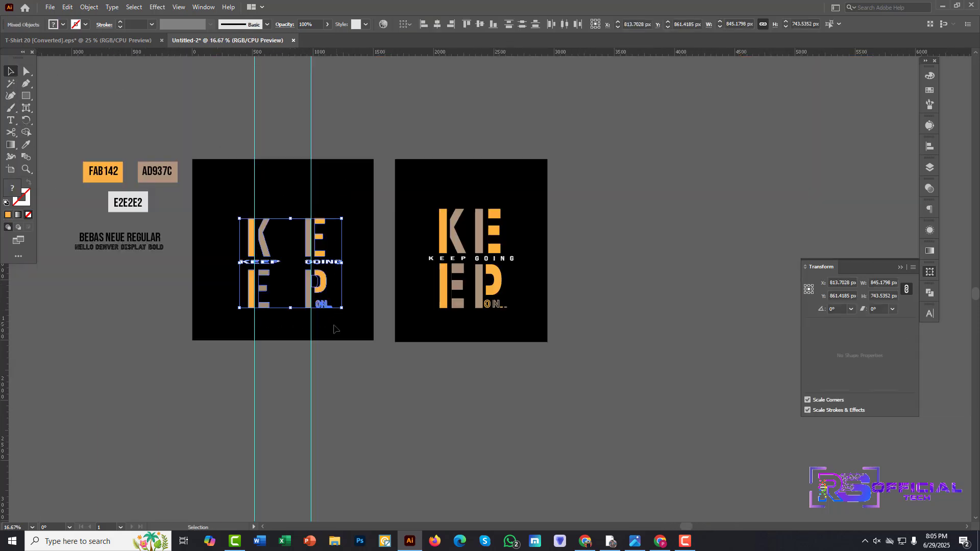
key("a")
key("v")
left_click(345, 340)
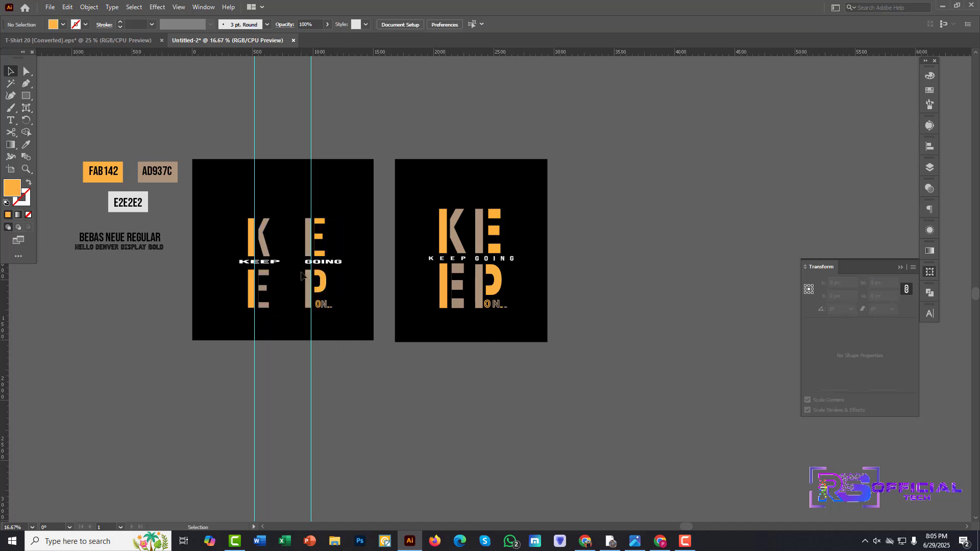
left_click_drag(220, 216, 337, 305)
- Ungroup the scaled KEEP design
left_click(327, 250)
right_click(313, 249)
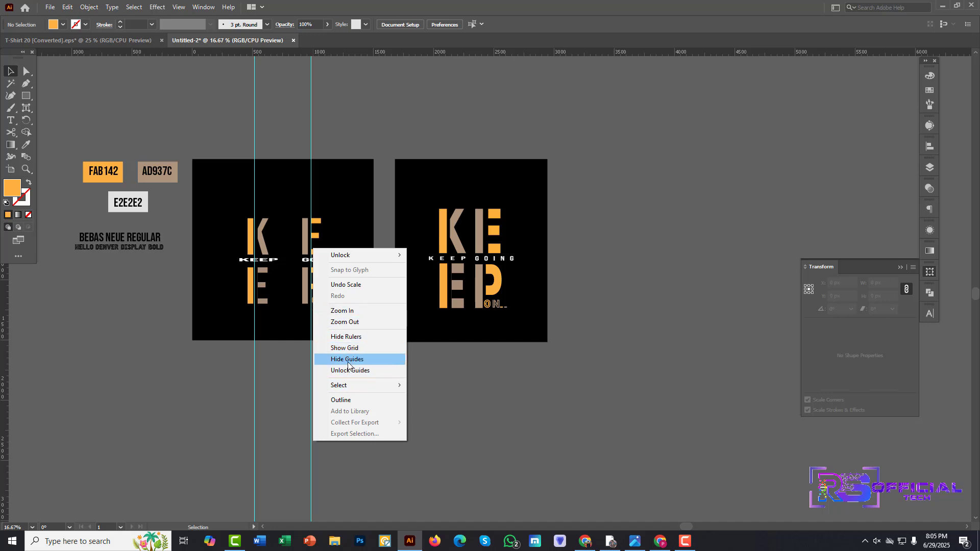
left_click(297, 382)
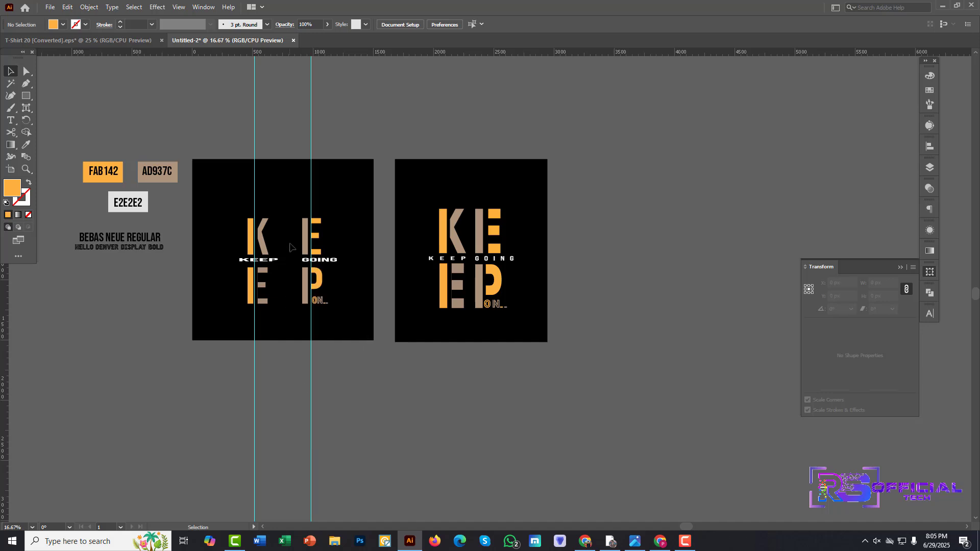
left_click(328, 282)
right_click(313, 284)
left_click(332, 387)
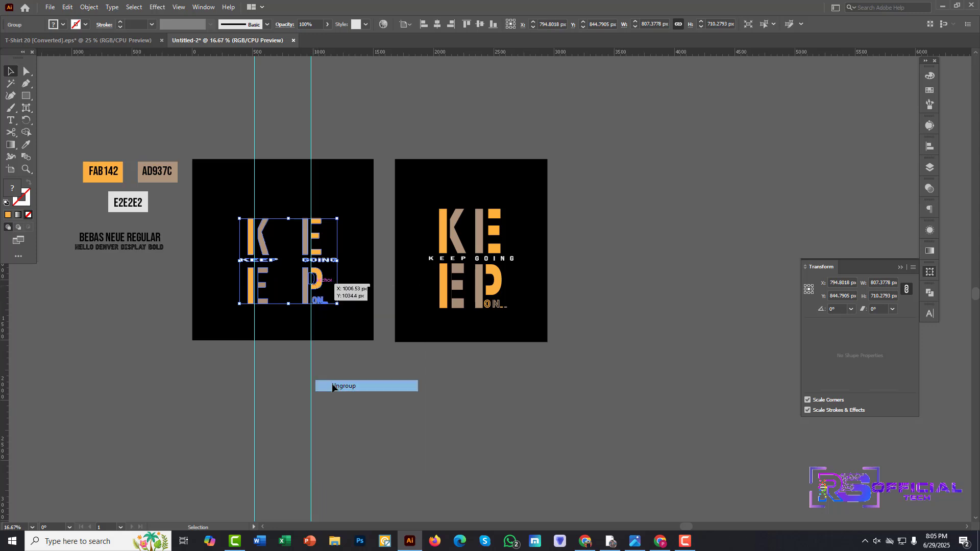
- Shift the second column (E, GOING, P, ON and the dashes) about 57 px left toward the first column
left_click_drag(302, 208, 337, 331)
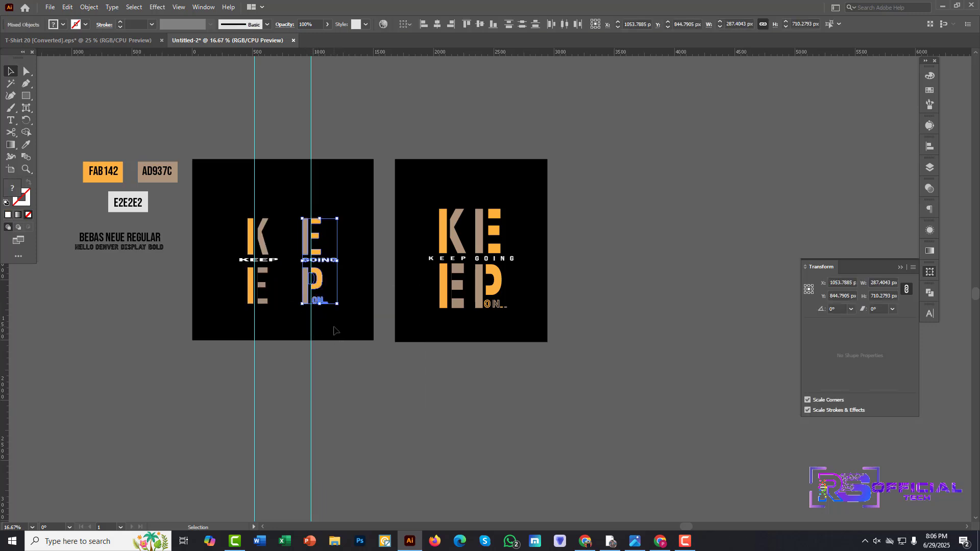
key("shift+Left")
key("shift+Left")
key("shift+Left")
key("shift+Left")
key("shift+Left")
key("shift+Left")
key("shift+Left")
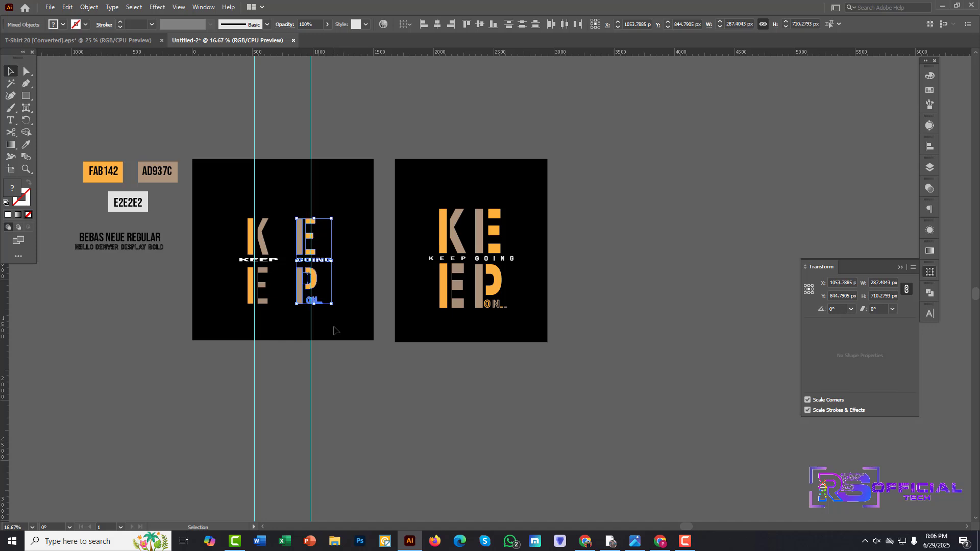
key("shift+Left")
key("shift+Left")
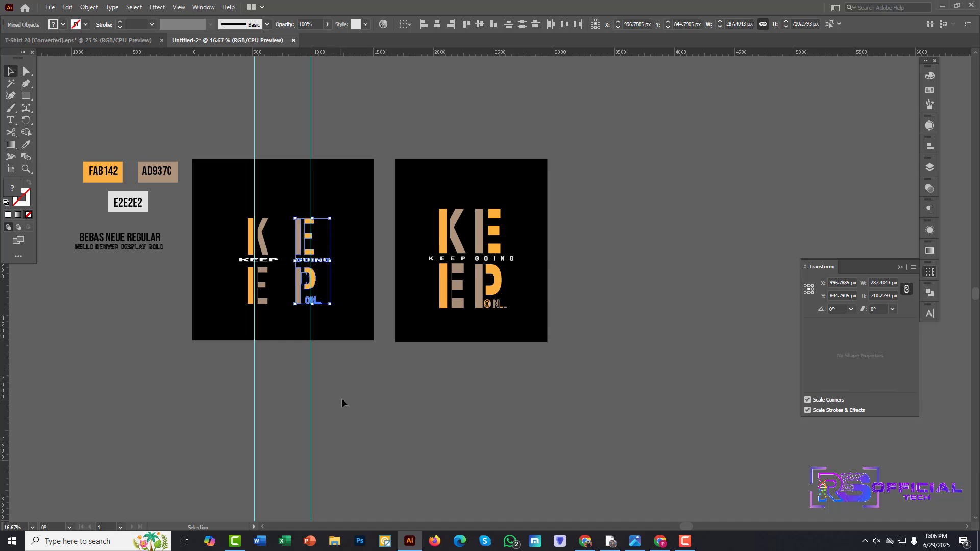
- Deselect the artwork and hide the guides
left_click(341, 403)
right_click(243, 398)
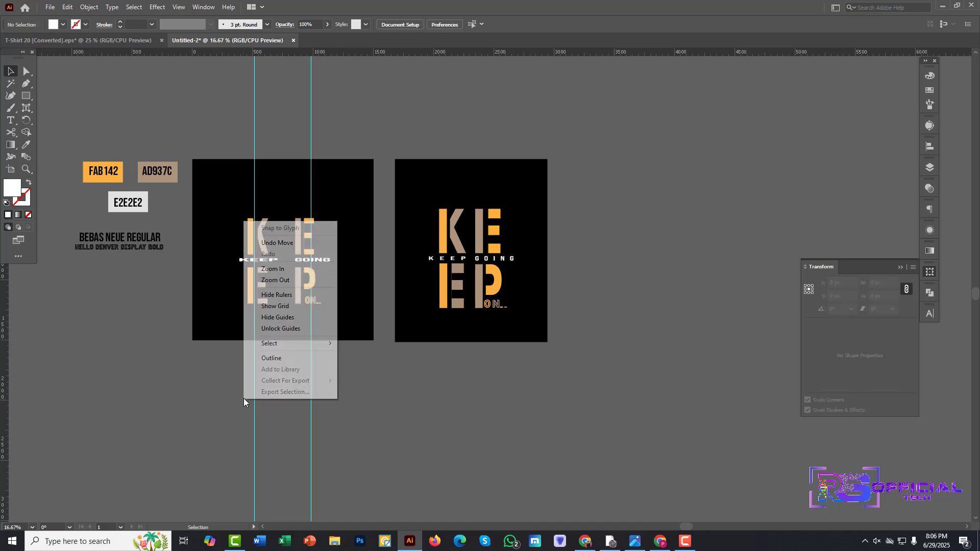
left_click(278, 317)
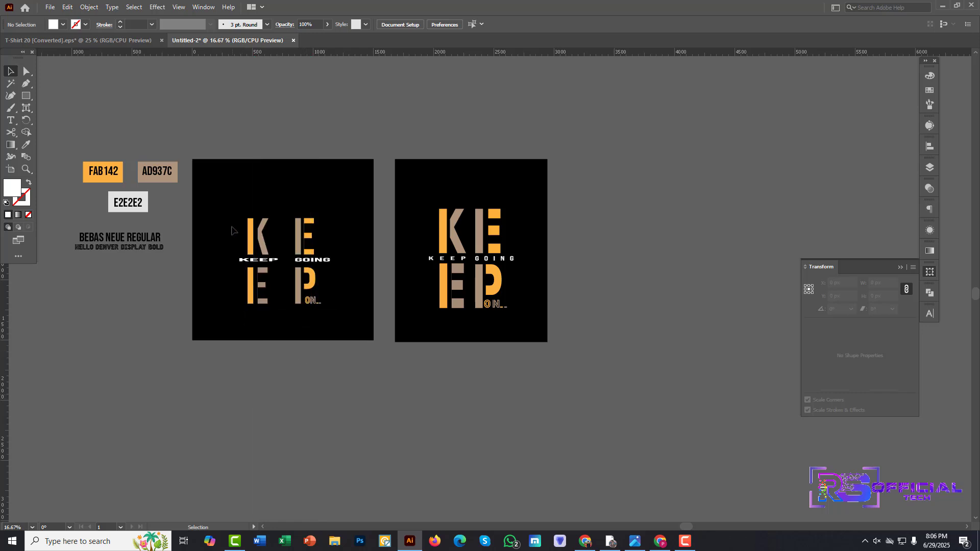
- Regroup the whole design, stretching it to about 858 px high and widening it toward the artboard's right edge
left_click_drag(231, 229, 362, 323)
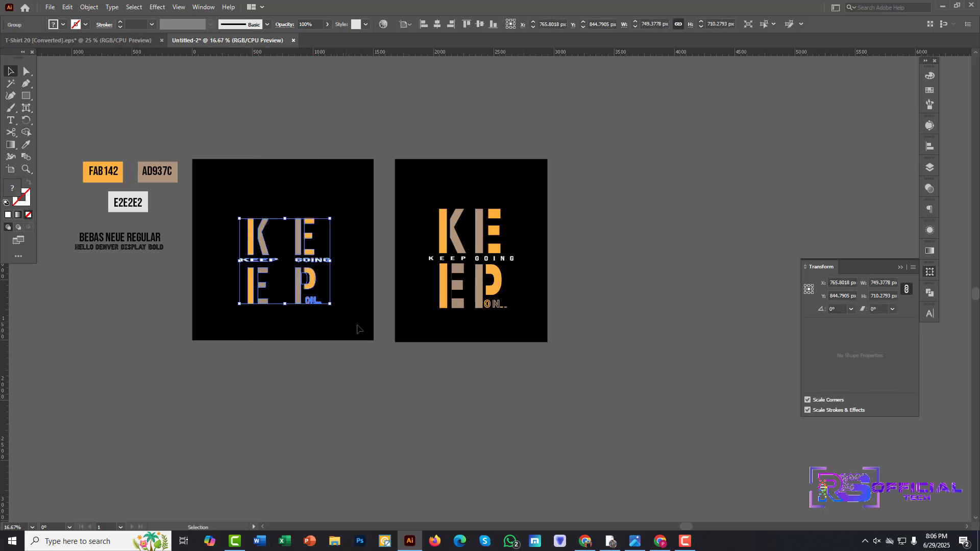
left_click_drag(287, 305, 287, 322)
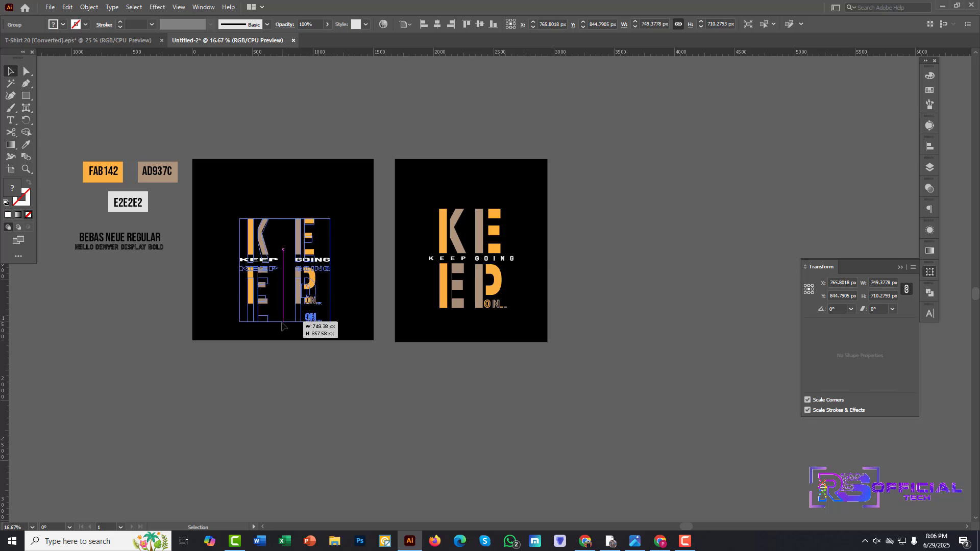
left_click_drag(330, 270, 347, 273)
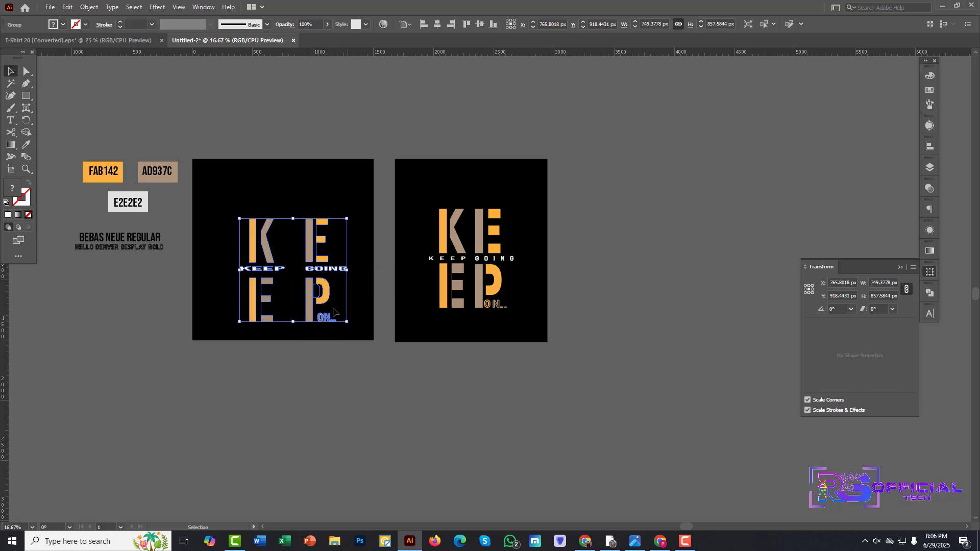
- Move the enlarged design slightly up and right to sit more centrally on its artboard
scroll(285, 342, "up", 3)
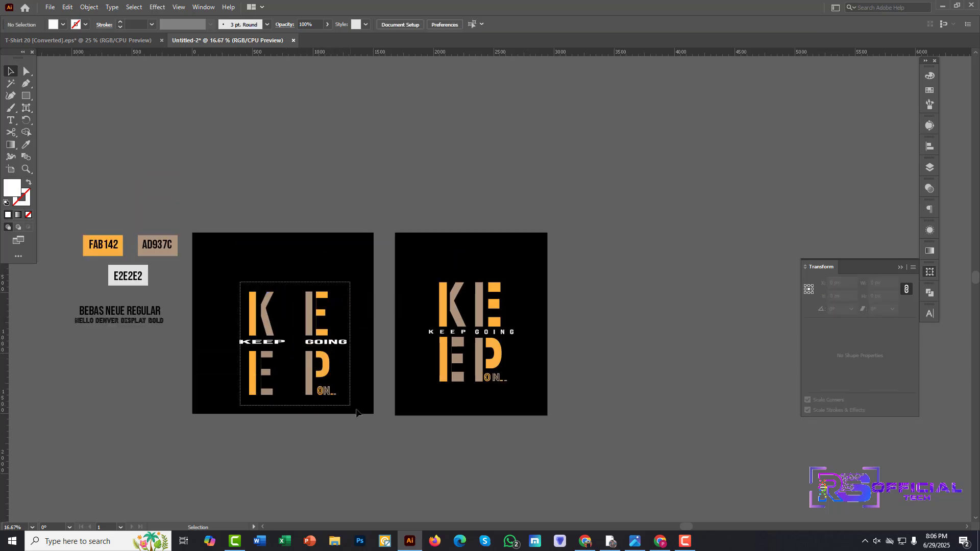
left_click_drag(320, 378, 332, 366)
left_click(327, 459)
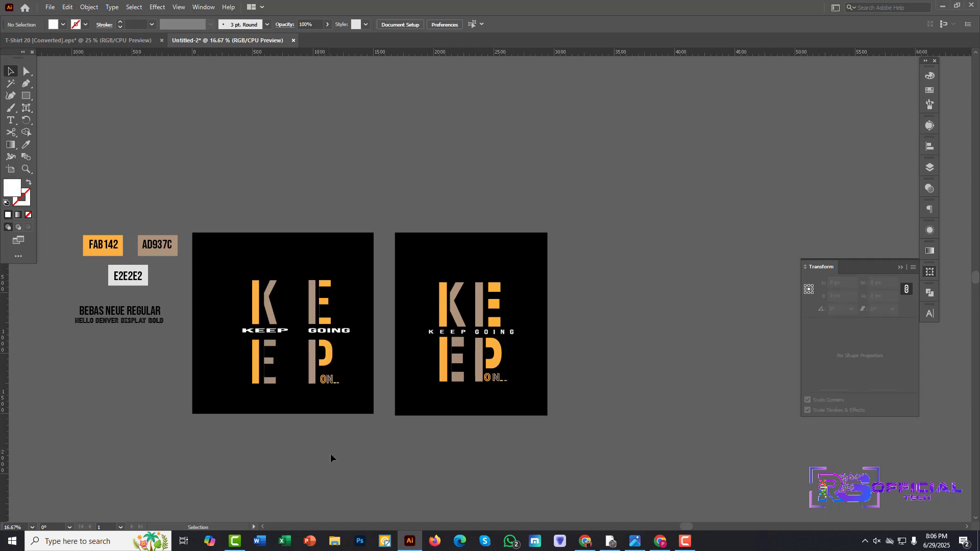
scroll(338, 463, "left", 3)
scroll(338, 464, "left", 2)
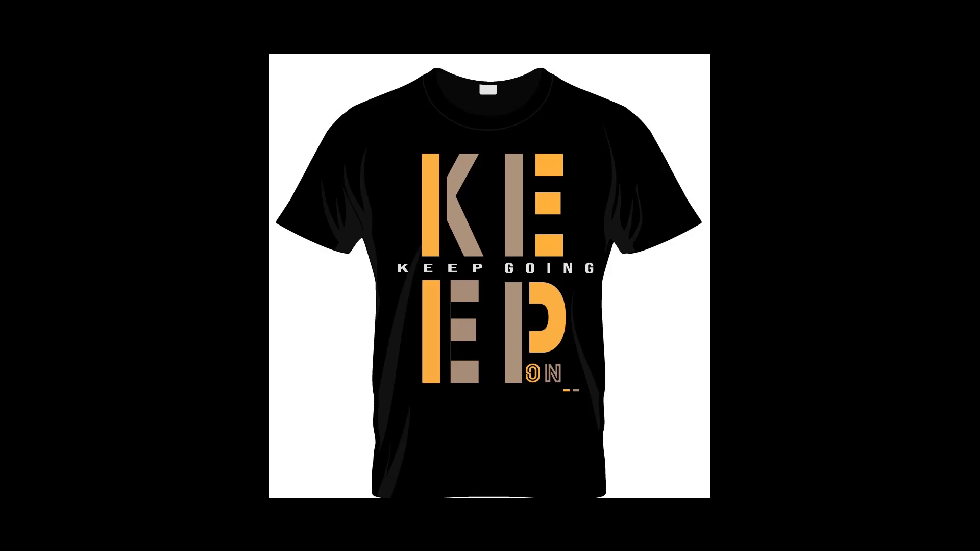